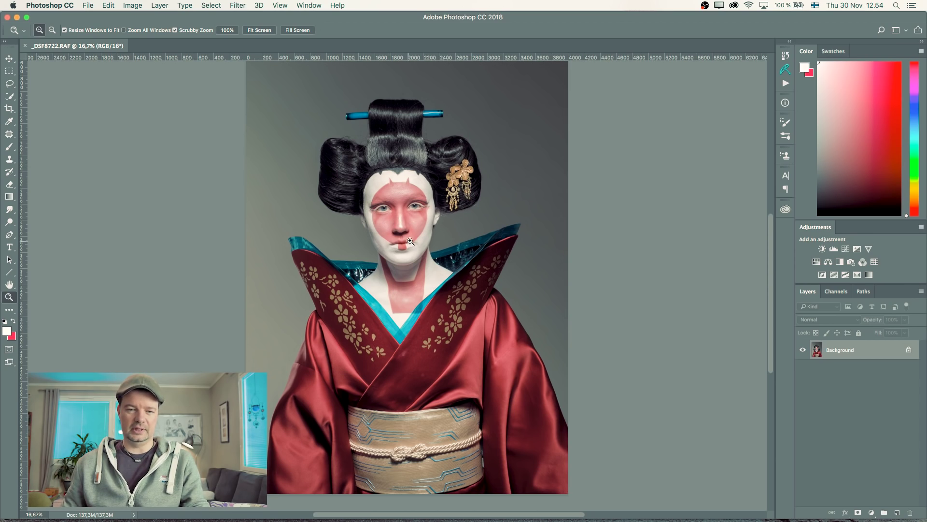
- Split the portrait into high and low frequency layers with Frequency Separation, using a 7 px Gaussian Blur radius
left_click_drag(410, 241, 426, 271)
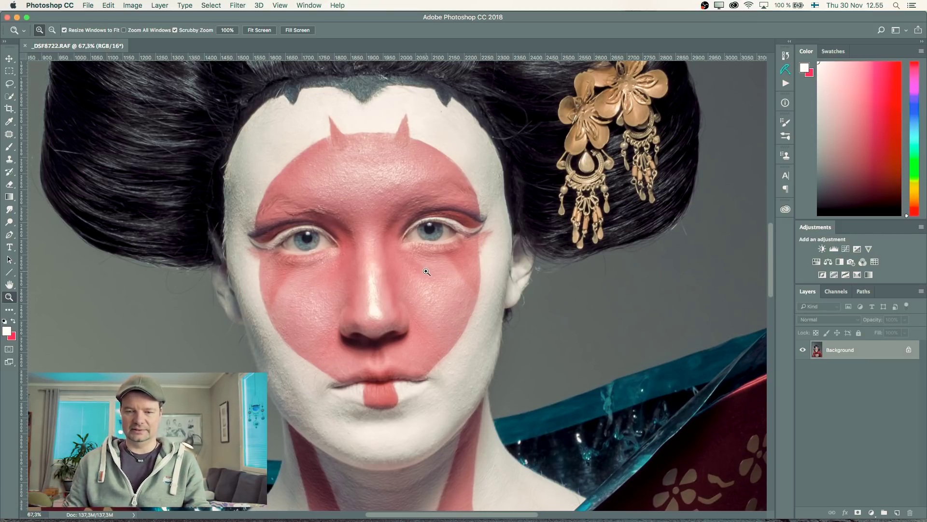
mouse_move(378, 280)
left_mouse_down()
mouse_move(393, 269)
mouse_move(372, 278)
left_mouse_up()
left_click_drag(377, 320, 379, 313)
scroll(379, 314, "down", 3)
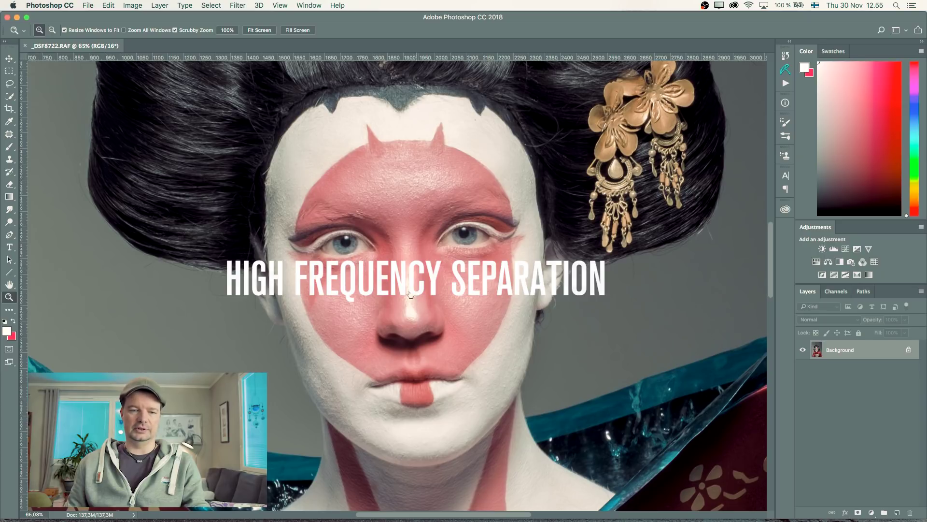
scroll(410, 294, "right", 3)
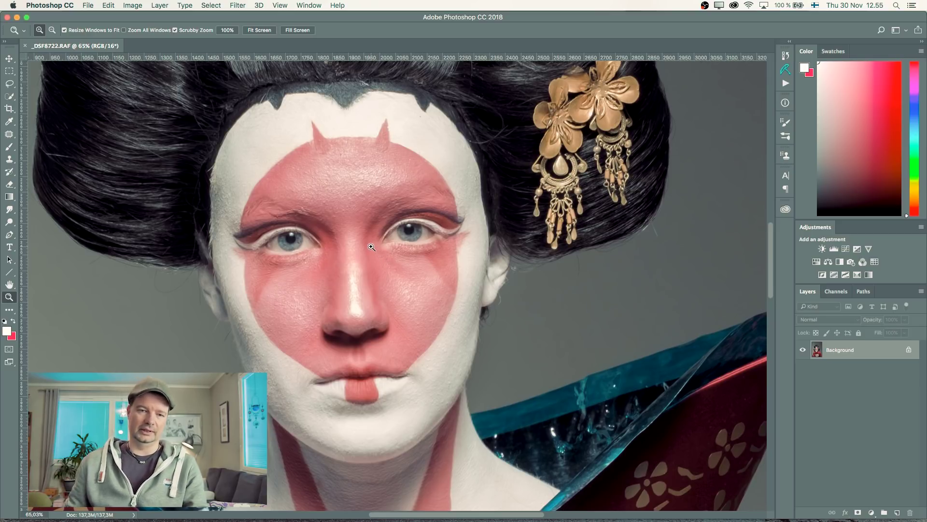
left_click(787, 70)
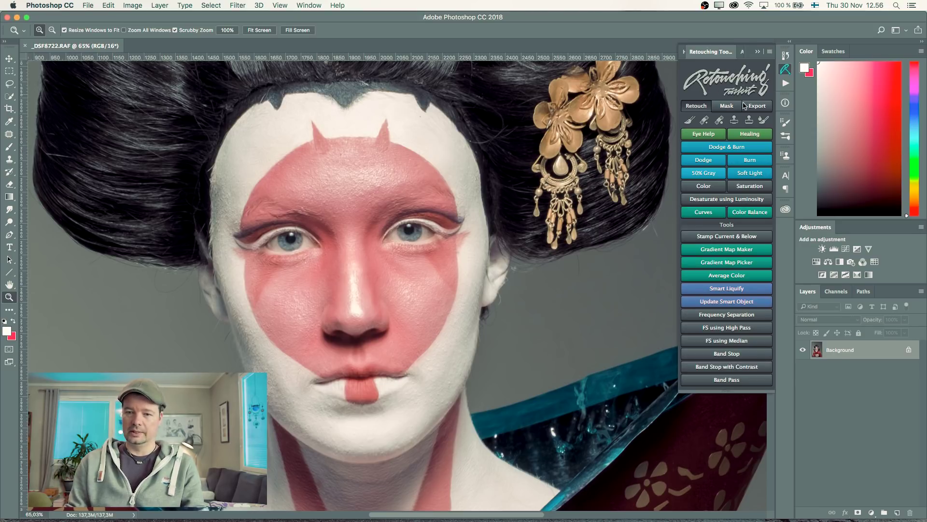
left_click(725, 317)
left_click_drag(350, 306, 399, 257)
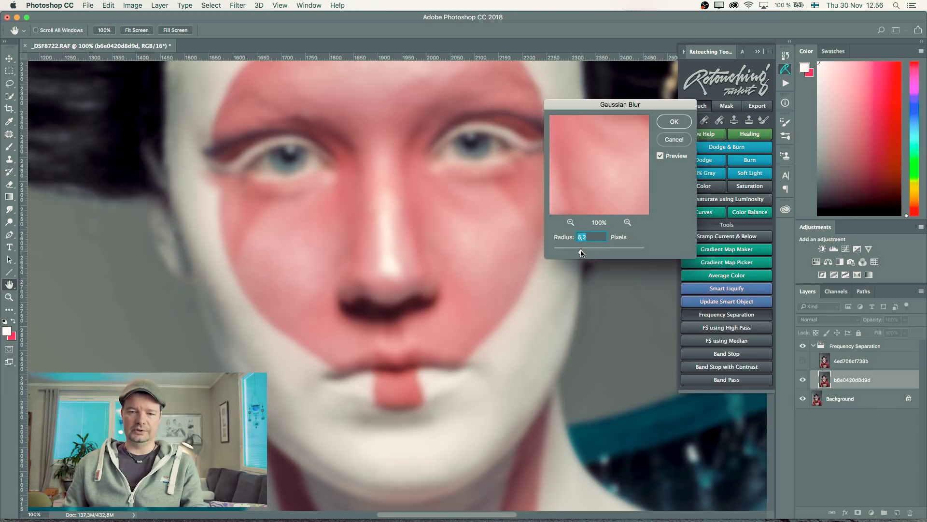
left_click_drag(581, 255, 583, 252)
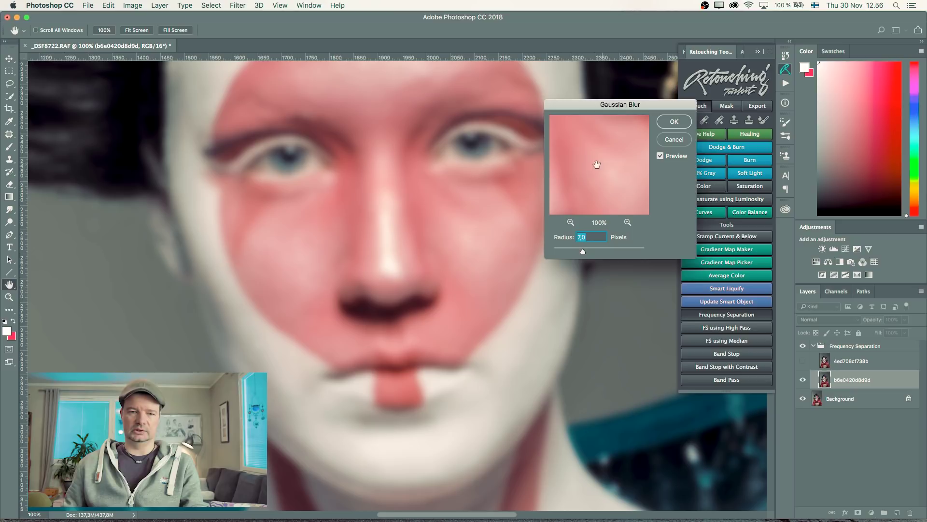
left_click(675, 122)
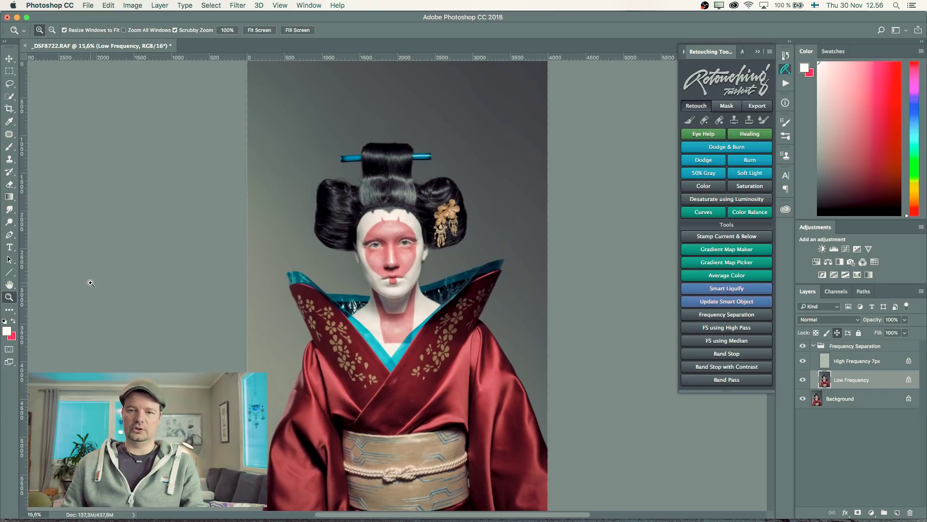
left_click(758, 51)
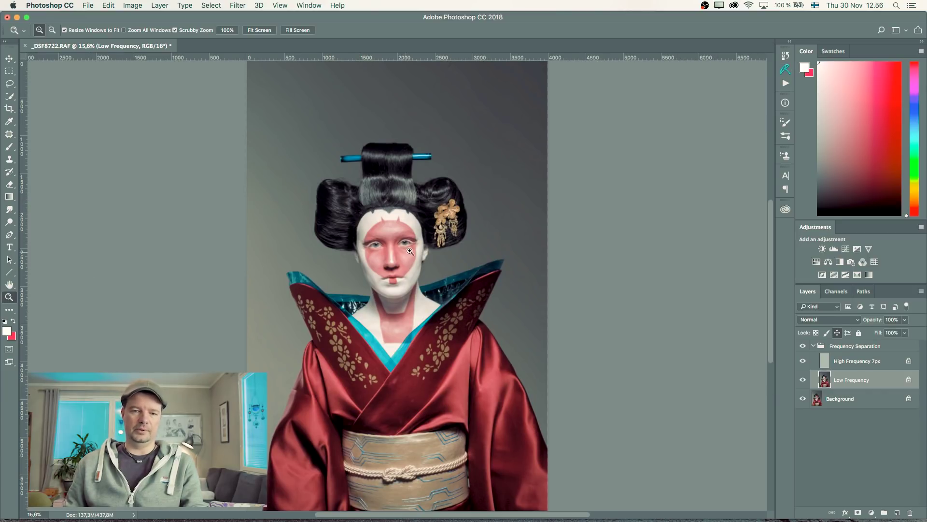
- Toggle the visibility of the High Frequency 7px and Low Frequency layers to compare their content on the face
left_click_drag(408, 253, 466, 229)
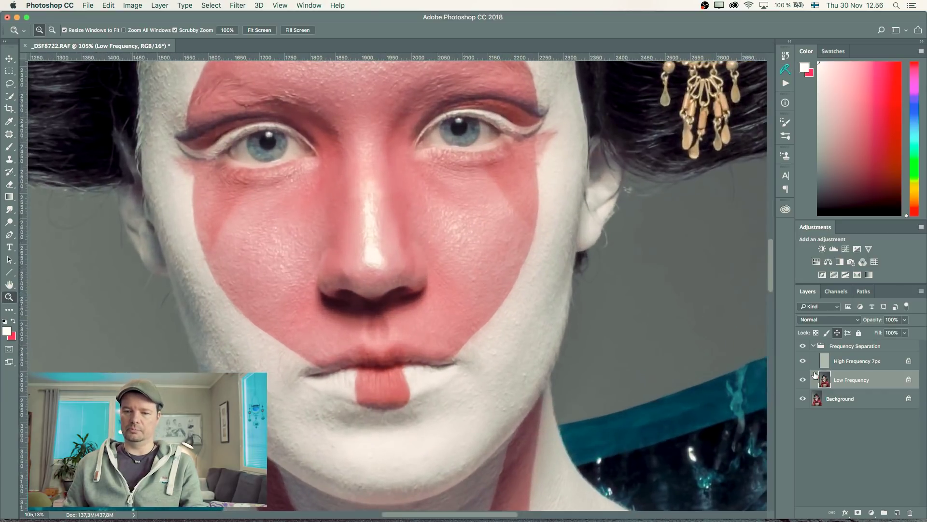
left_click(803, 361)
left_click(803, 379)
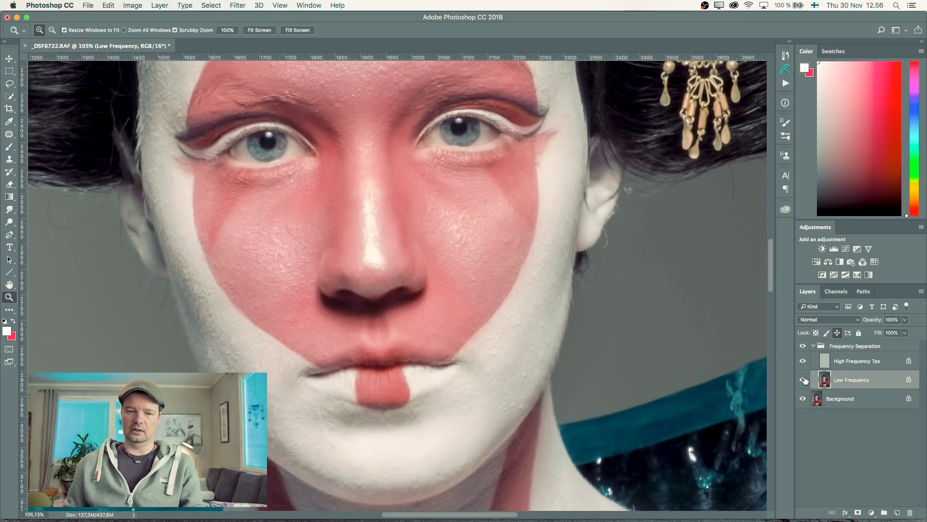
left_click(803, 380)
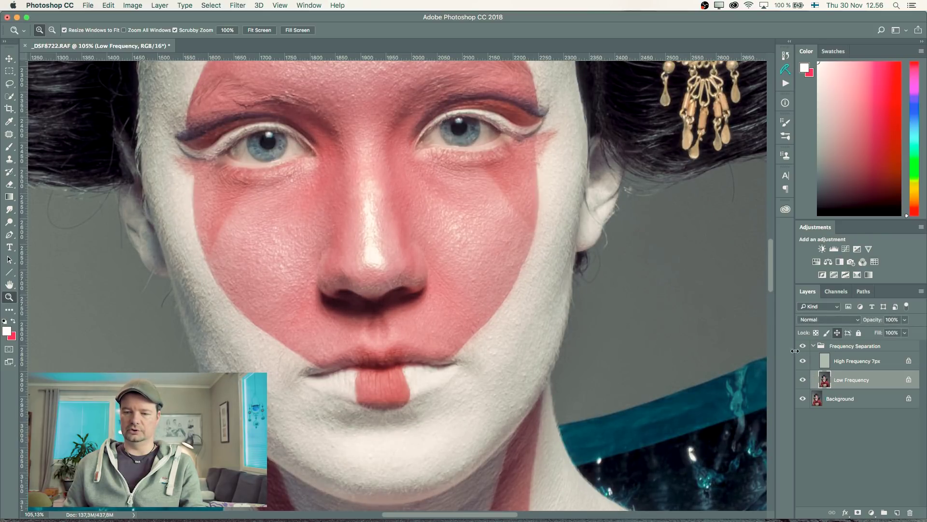
- Hide the High Frequency 7px layer and set the Lasso tool's feather to 10 px
left_click(803, 361)
left_click_drag(447, 230, 459, 338)
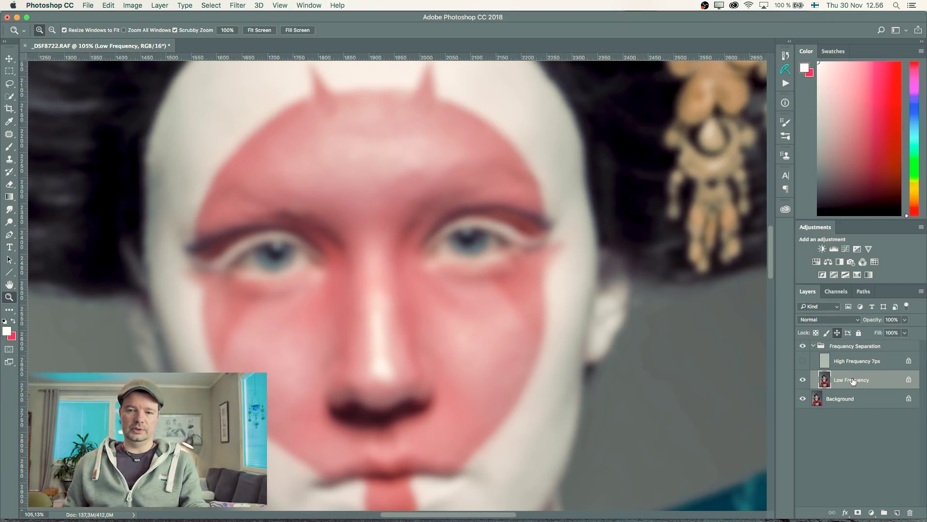
mouse_move(391, 220)
left_mouse_down()
mouse_move(385, 278)
mouse_move(404, 244)
left_mouse_up()
key("l")
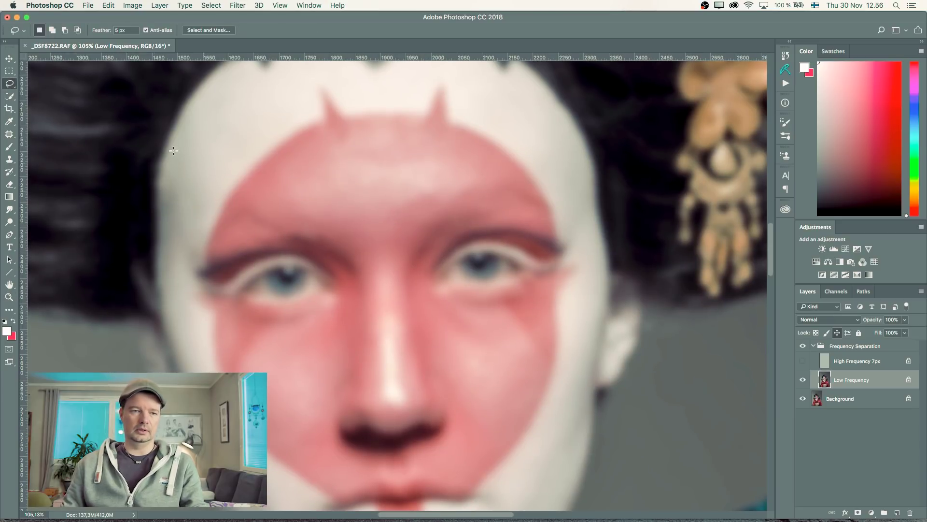
left_click(127, 30)
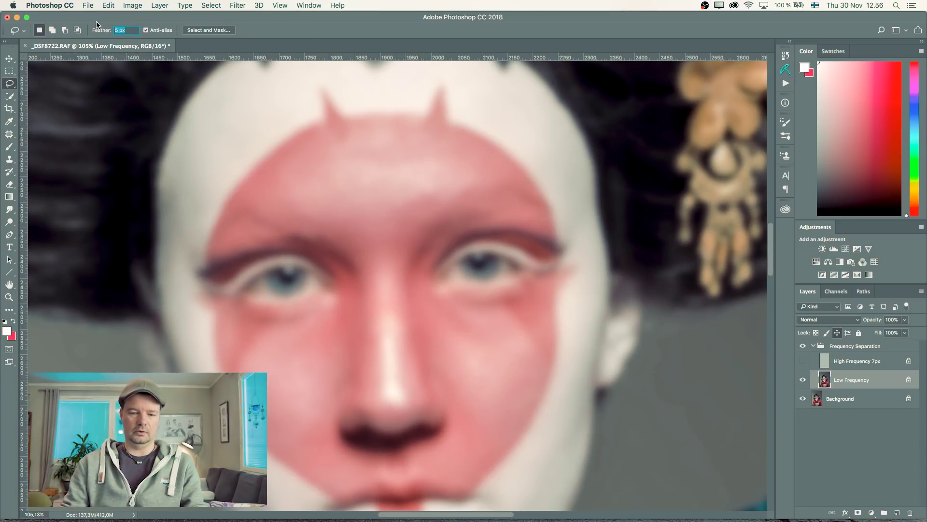
type("10")
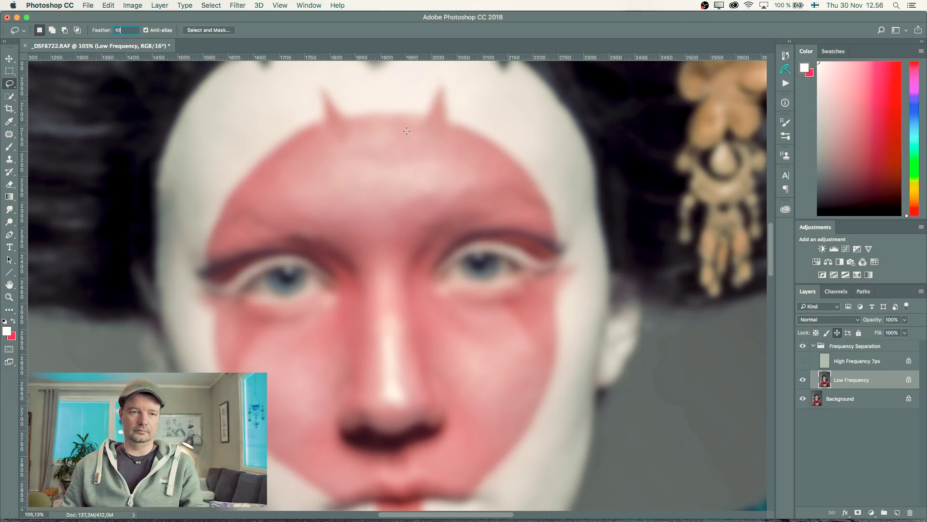
- Lasso the forehead above the right-hand eye on the Low Frequency layer and apply a 10.1 px Gaussian Blur
mouse_move(415, 154)
left_mouse_down()
mouse_move(425, 232)
mouse_move(498, 217)
mouse_move(463, 138)
mouse_move(370, 169)
mouse_move(375, 212)
mouse_move(483, 222)
mouse_move(464, 145)
left_mouse_up()
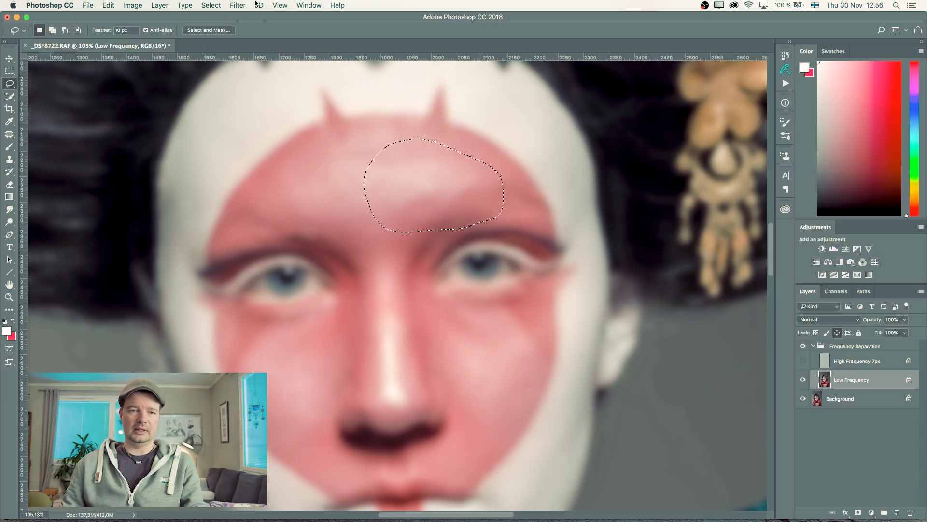
left_click(238, 5)
mouse_move(250, 123)
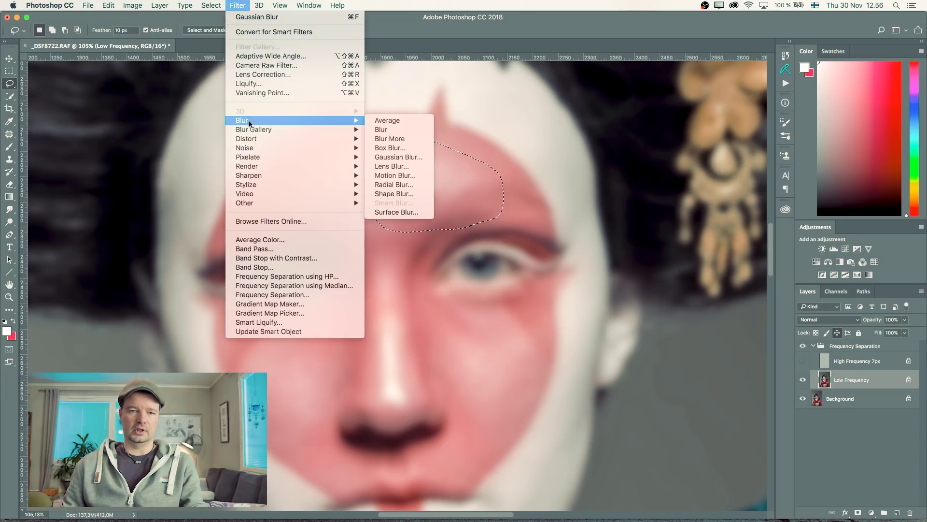
left_click(423, 157)
left_click_drag(583, 252, 591, 252)
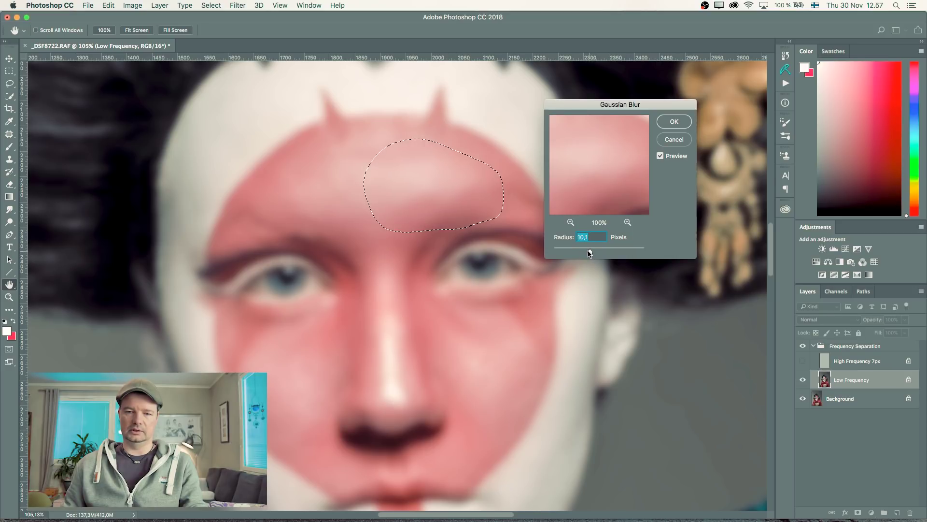
left_click(678, 123)
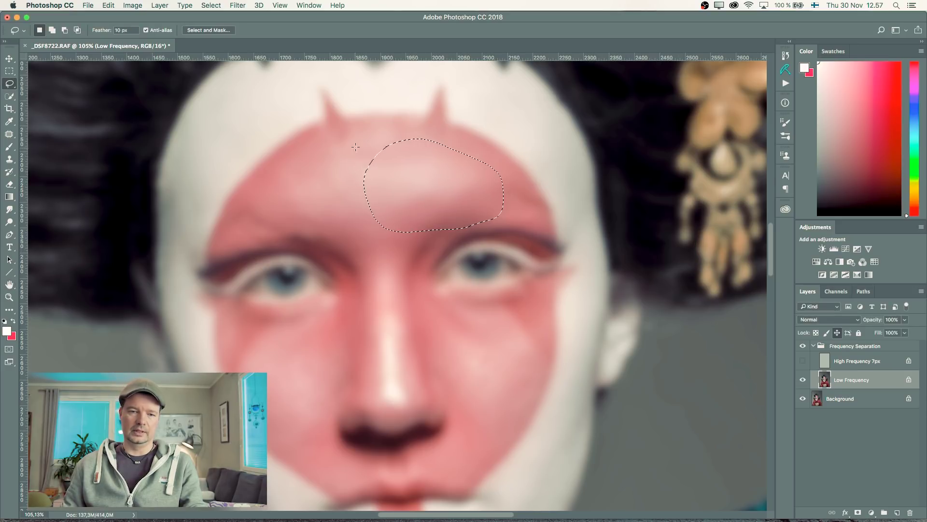
- Lasso the left part of the forehead and then its centre, repeating the Gaussian Blur on each selection
mouse_move(343, 134)
left_mouse_down()
mouse_move(285, 164)
mouse_move(372, 198)
mouse_move(344, 137)
left_mouse_up()
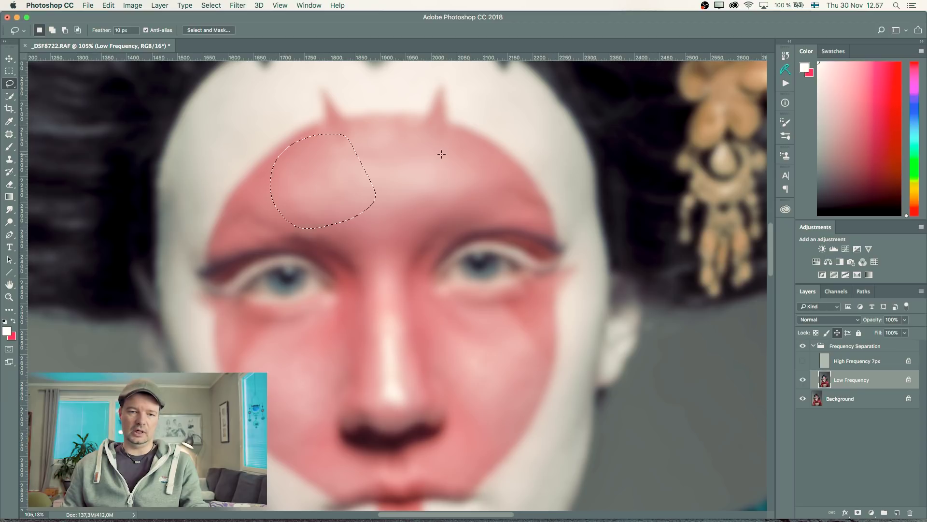
key("super+f")
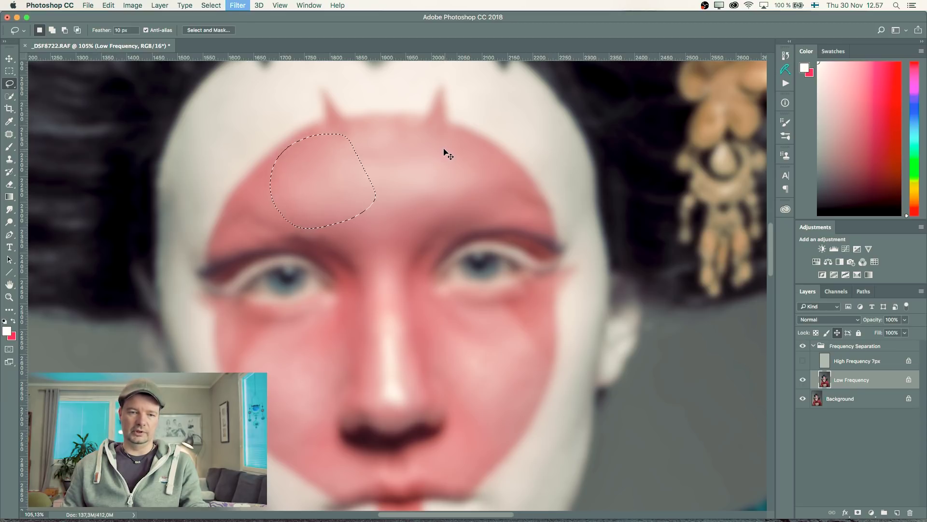
mouse_move(389, 129)
left_mouse_down()
mouse_move(369, 125)
mouse_move(331, 176)
mouse_move(436, 205)
mouse_move(464, 147)
left_mouse_up()
key("super+f")
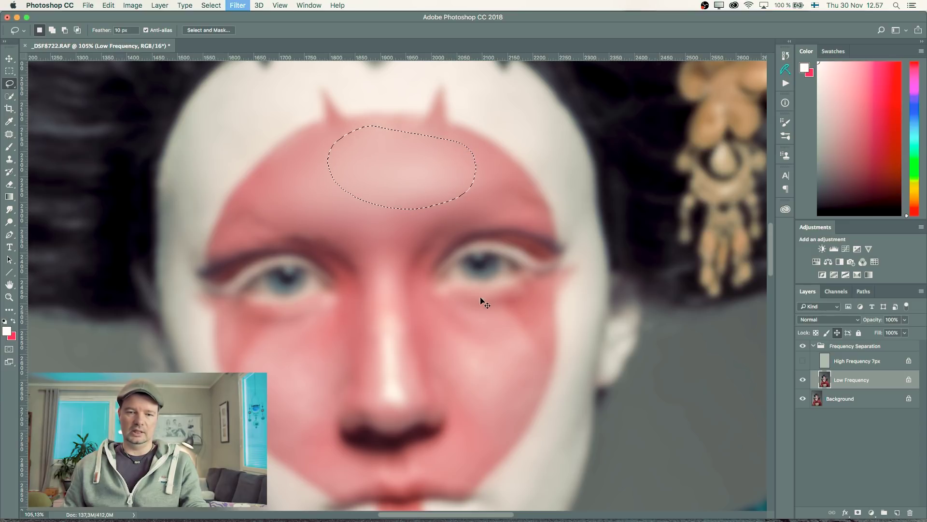
- Lasso the cheek below the right-hand eye and repeat the Gaussian Blur on it
left_click_drag(482, 302, 468, 222)
mouse_move(432, 281)
left_mouse_down()
mouse_move(533, 261)
mouse_move(508, 199)
mouse_move(425, 254)
left_mouse_up()
key("super+f")
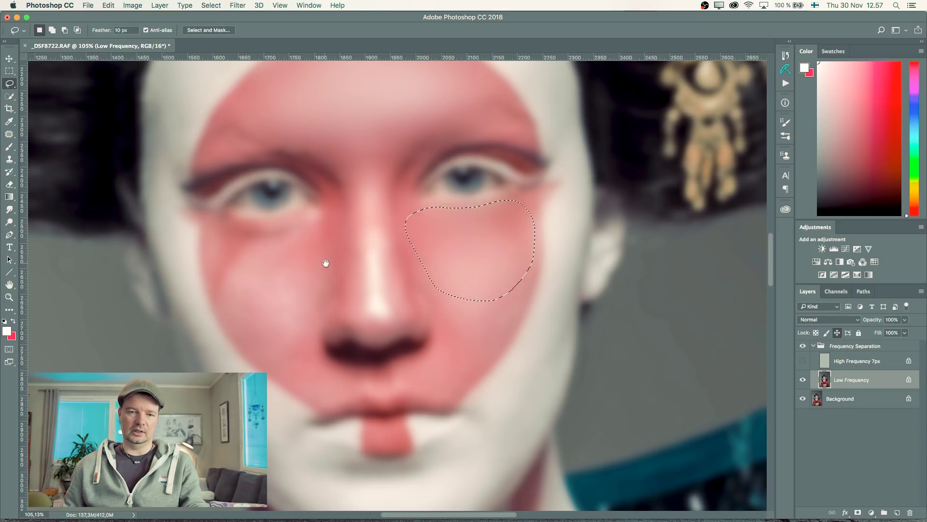
- Smooth the cheek below the left-hand eye by repeating the Gaussian Blur on two overlapping lasso selections
scroll(327, 263, "left", 2)
left_click(343, 261)
mouse_move(348, 270)
left_mouse_down()
mouse_move(347, 227)
mouse_move(232, 251)
mouse_move(302, 321)
left_mouse_up()
key("super+f")
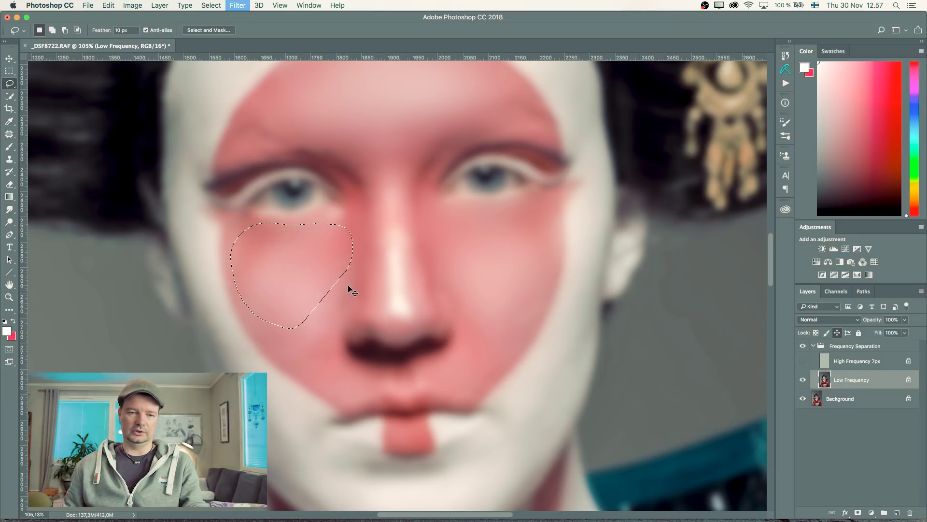
left_click(356, 250)
mouse_move(346, 230)
left_mouse_down()
mouse_move(336, 325)
mouse_move(249, 305)
mouse_move(285, 259)
left_mouse_up()
key("super+f")
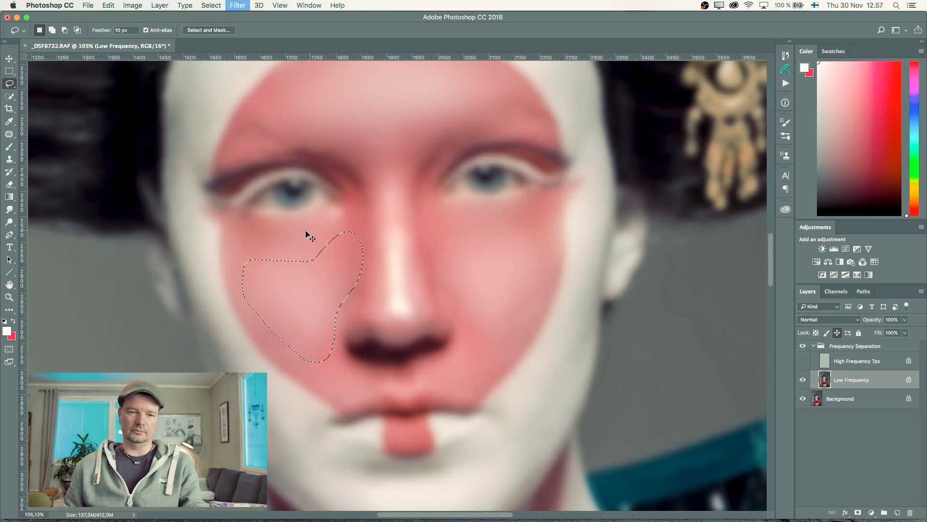
- Lasso the bridge of the nose, repeat the Gaussian Blur twice on it and deselect
mouse_move(407, 204)
left_mouse_down()
mouse_move(386, 178)
mouse_move(372, 259)
mouse_move(376, 311)
mouse_move(416, 326)
mouse_move(432, 203)
mouse_move(411, 168)
mouse_move(403, 271)
left_mouse_up()
key("super+f")
key("super+f")
key("super+d")
- Lasso the right and left sides of the nose in turn, repeat the Gaussian Blur on each and deselect
left_click_drag(438, 303, 437, 303)
key("super+f")
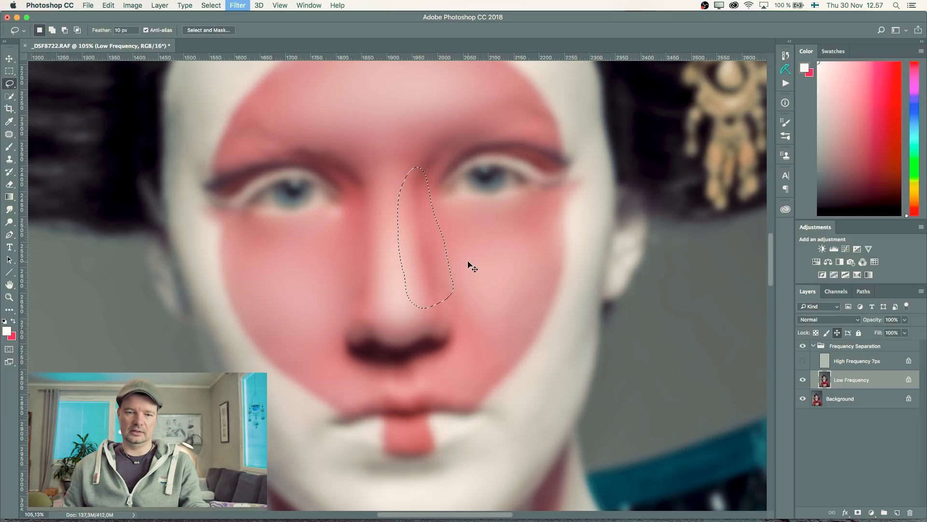
key("super+d")
mouse_move(391, 207)
left_mouse_down()
mouse_move(346, 250)
mouse_move(338, 304)
mouse_move(367, 309)
left_mouse_up()
key("super+f")
key("super+d")
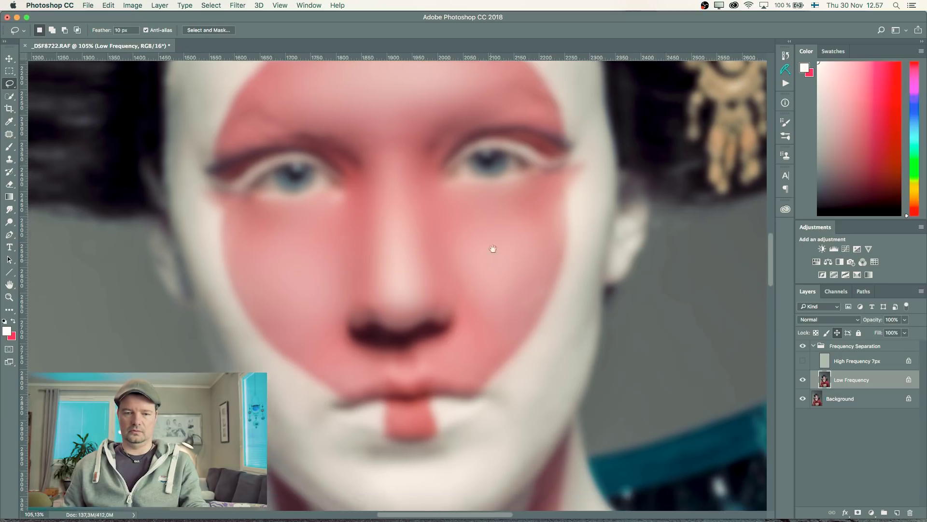
- Lasso the lower right-hand red cheek down to the mouth corner and repeat the Gaussian Blur twice
left_click_drag(493, 248, 498, 200)
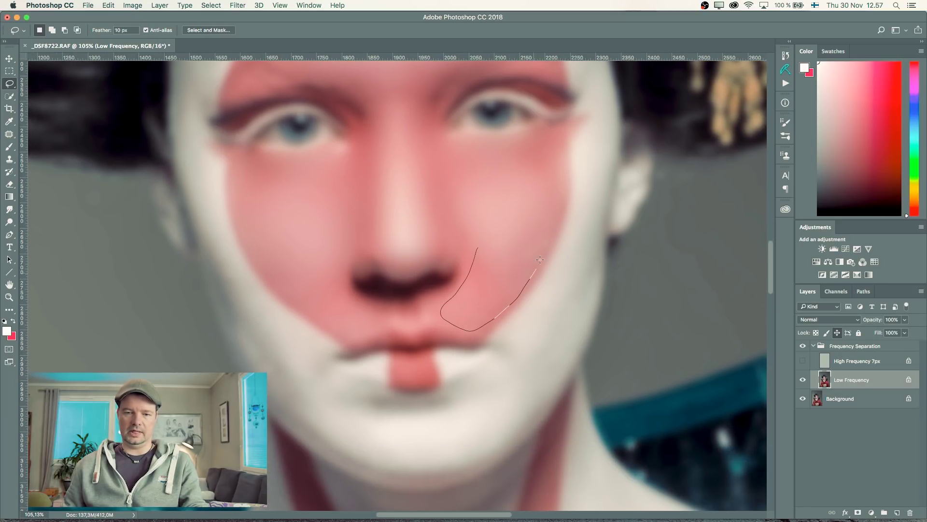
left_click_drag(540, 259, 539, 219)
key("ctrl+super+f")
key("ctrl+super+f")
- Lasso the red skin between nose and mouth on the left and right sides, blurring each selection with the same filter
mouse_move(396, 307)
left_mouse_down()
mouse_move(311, 272)
mouse_move(298, 304)
mouse_move(346, 335)
mouse_move(395, 311)
left_mouse_up()
key("super+f")
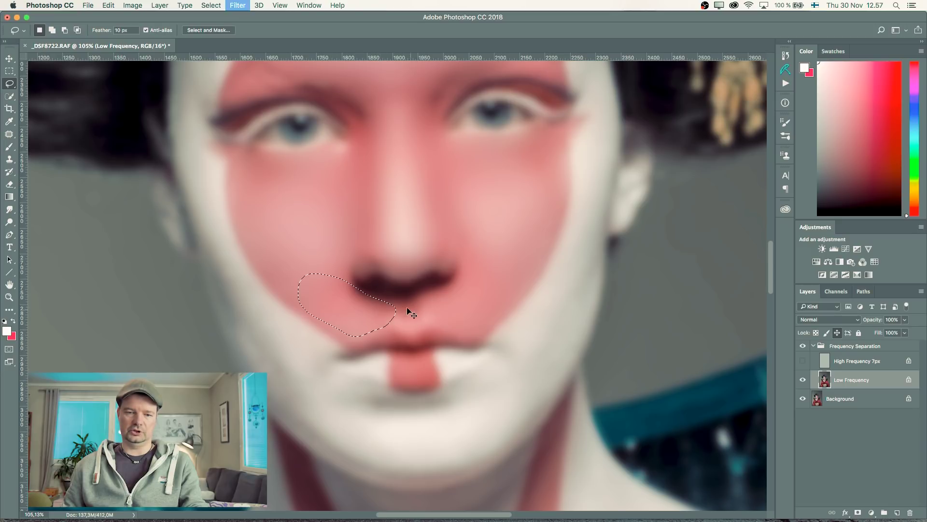
left_click(433, 299)
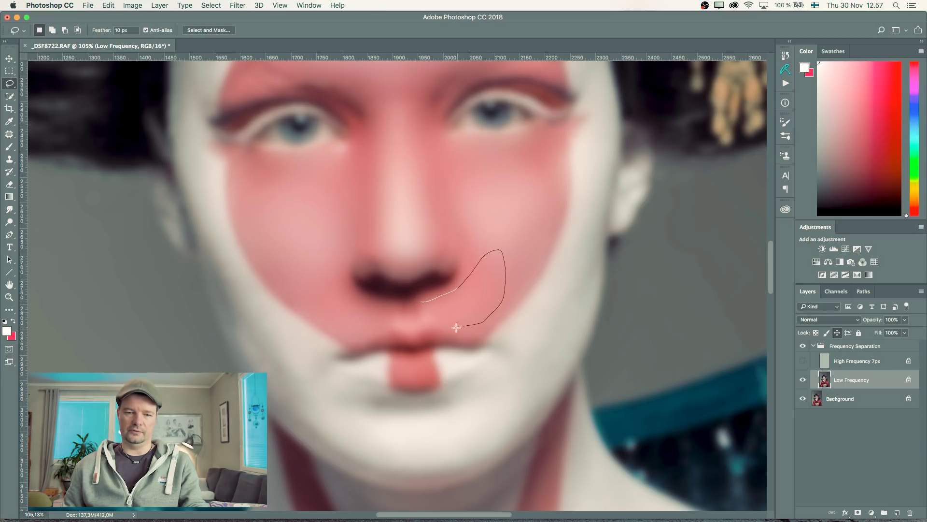
left_click_drag(456, 327, 426, 307)
- Lasso the white jaw area on the right and the right half of the chin, repeating the Gaussian Blur on each
left_click_drag(502, 342, 566, 275)
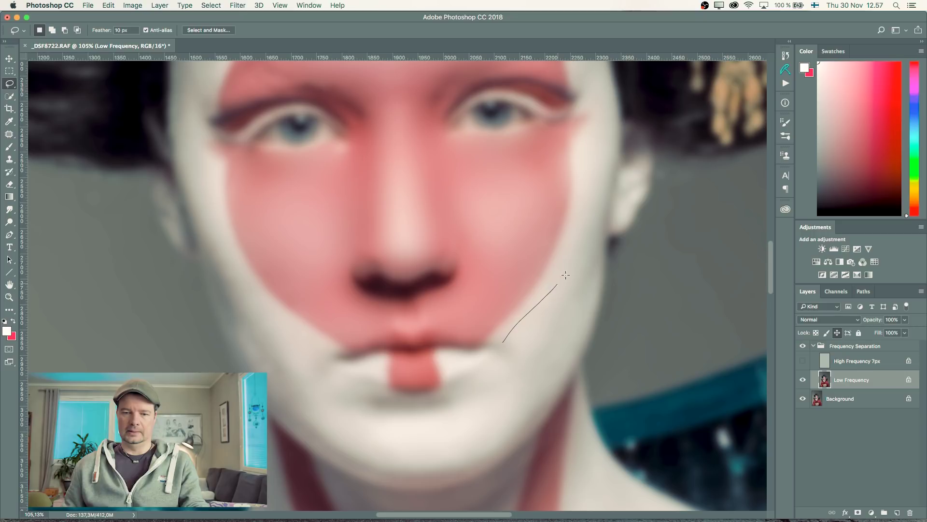
left_click_drag(556, 377, 502, 389)
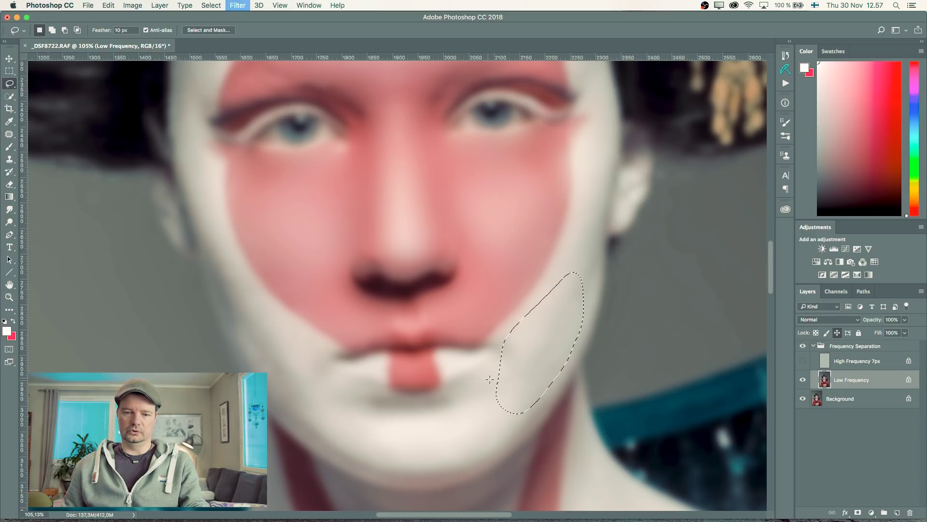
left_click(493, 369)
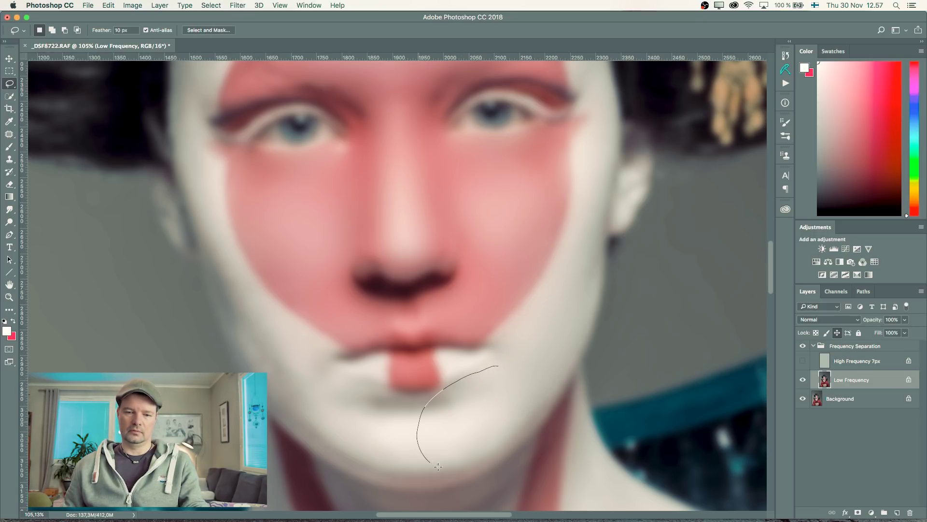
left_click_drag(548, 405, 545, 387)
key("super+f")
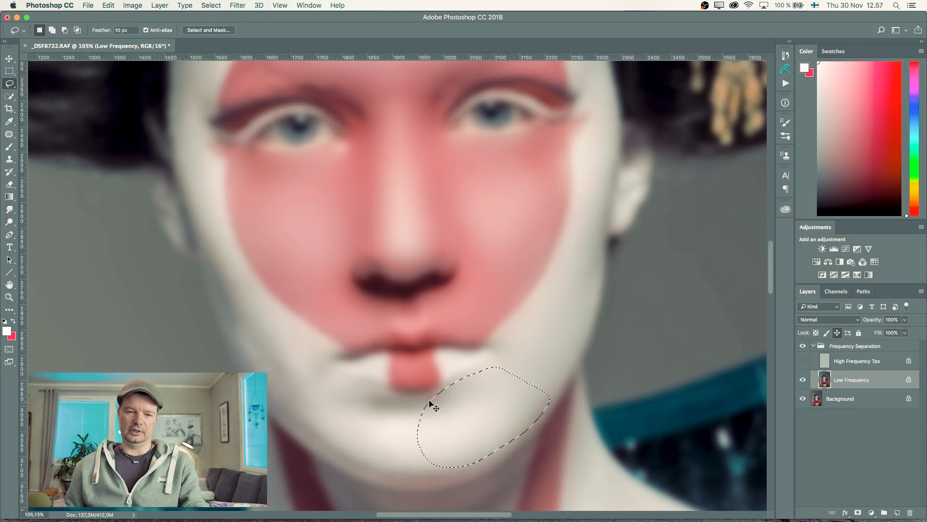
left_click(412, 405)
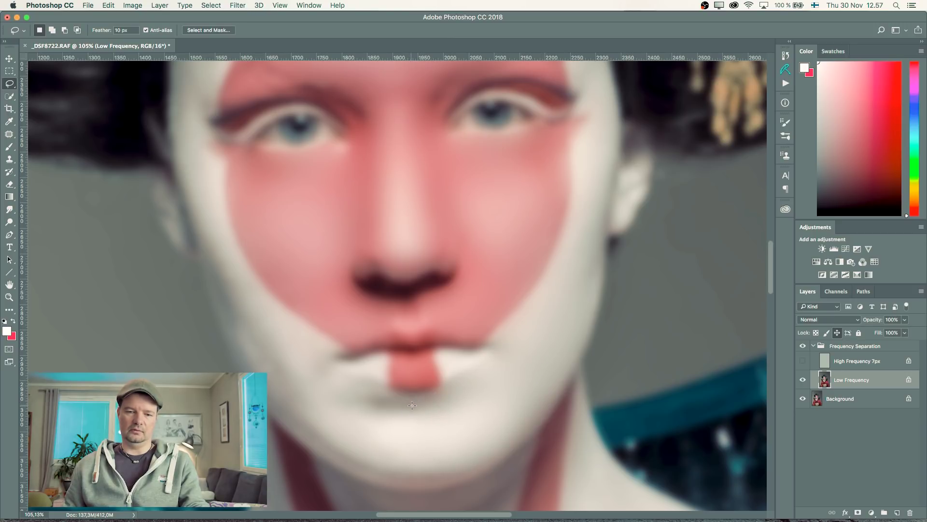
- Lasso the white chin centre below the lips and its lower left part, repeating the Gaussian Blur on each and deselecting
left_click_drag(428, 472, 477, 447)
key("ctrl+super+f")
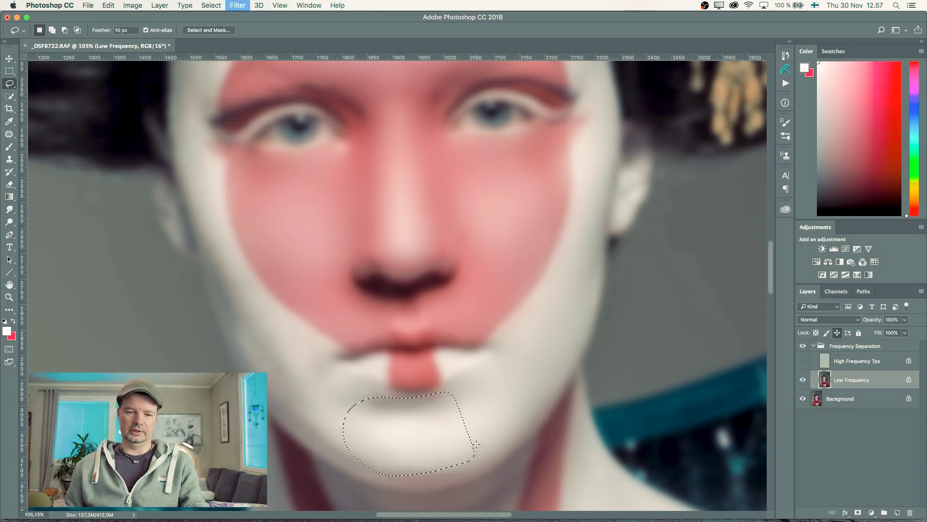
key("ctrl+super+f")
left_click(445, 398)
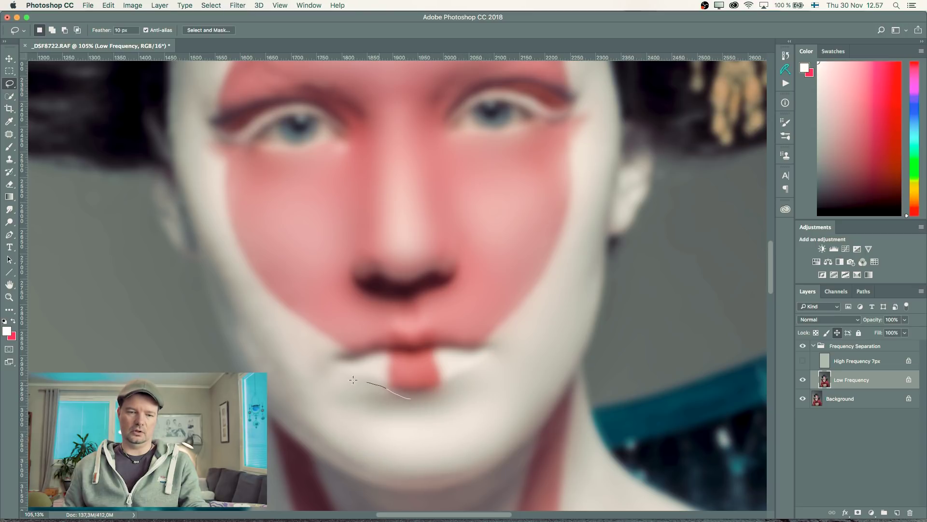
mouse_move(295, 427)
left_mouse_down()
mouse_move(347, 460)
mouse_move(389, 467)
left_mouse_up()
key("ctrl+super+f")
left_click(435, 440)
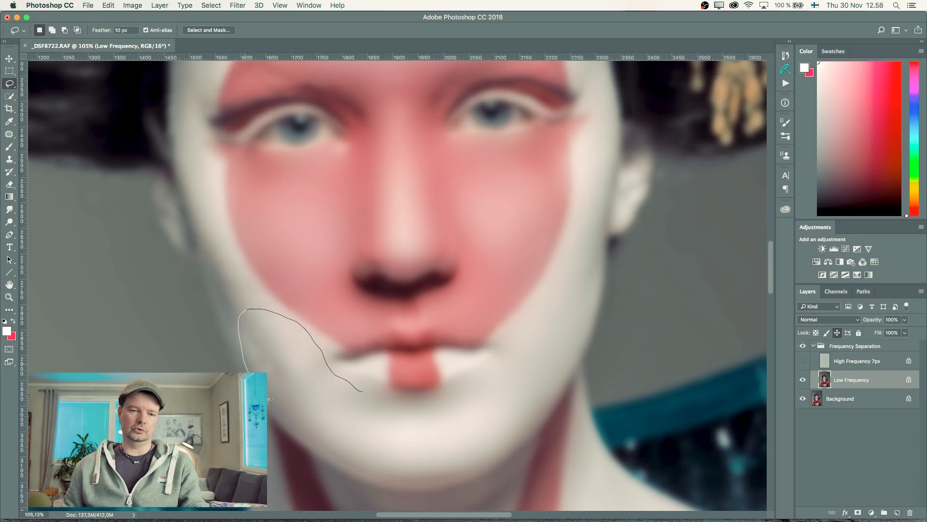
- Lasso the white jaw on the left and the white cheek edge above it, smoothing each selection with the same blur
mouse_move(269, 399)
left_mouse_down()
mouse_move(353, 409)
mouse_move(379, 436)
left_mouse_up()
left_click(294, 340)
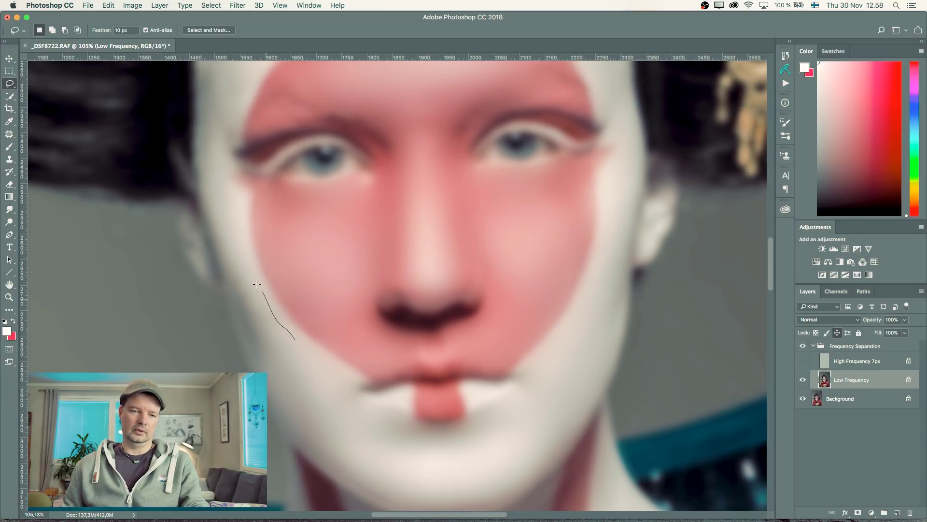
mouse_move(246, 345)
left_mouse_down()
mouse_move(288, 375)
mouse_move(283, 368)
left_mouse_up()
scroll(300, 381, "up", 3)
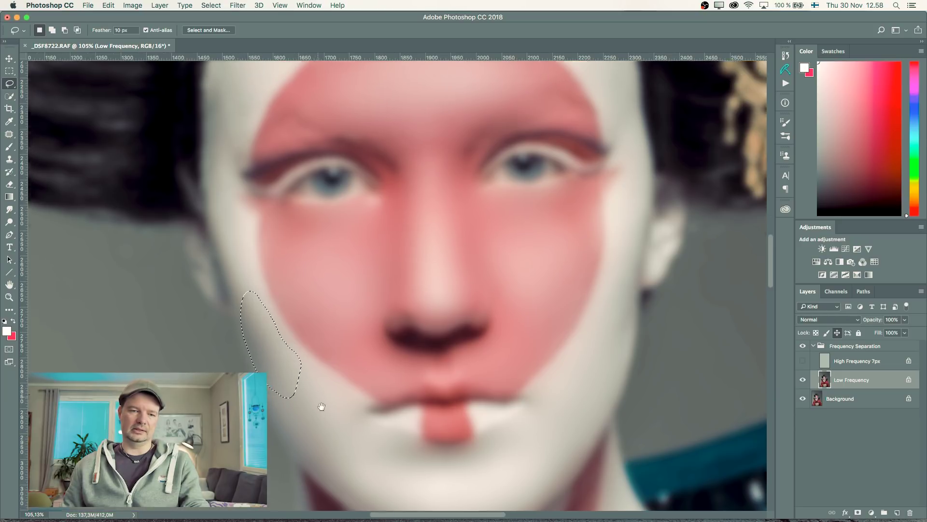
mouse_move(261, 288)
left_mouse_down()
mouse_move(245, 224)
mouse_move(230, 259)
mouse_move(280, 326)
left_mouse_up()
scroll(263, 218, "up", 3)
- Lasso the white left side of the forehead and the adjoining forehead areas, repeating the Gaussian Blur on the selections
left_click_drag(247, 147, 246, 148)
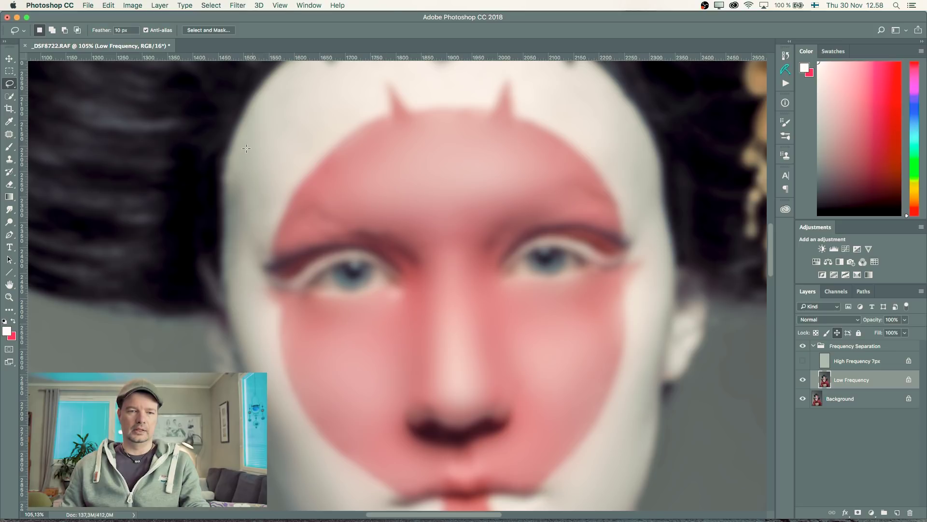
left_click_drag(282, 191, 288, 165)
left_click_drag(345, 195, 319, 293)
key("ctrl+super+f")
left_click_drag(285, 185, 344, 170)
key("ctrl+super+f")
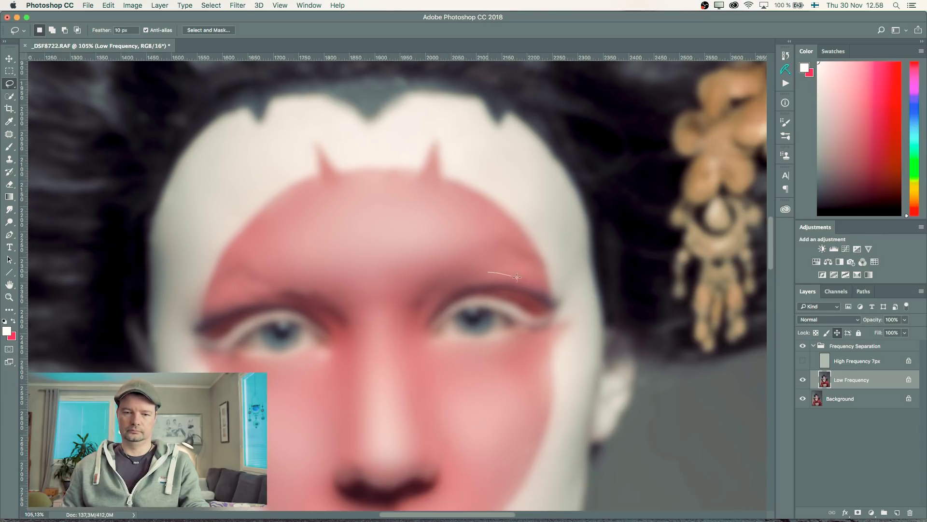
- Lasso the red skin above the right eye and around the left brow, repeating the Gaussian Blur
left_click_drag(509, 230, 505, 227)
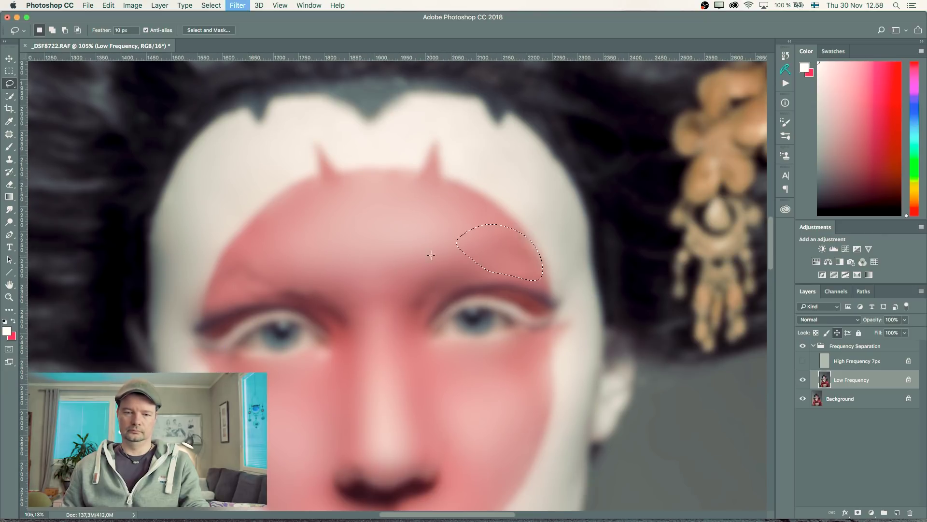
key("ctrl+super+f")
mouse_move(251, 247)
left_mouse_down()
mouse_move(232, 256)
mouse_move(223, 290)
left_mouse_up()
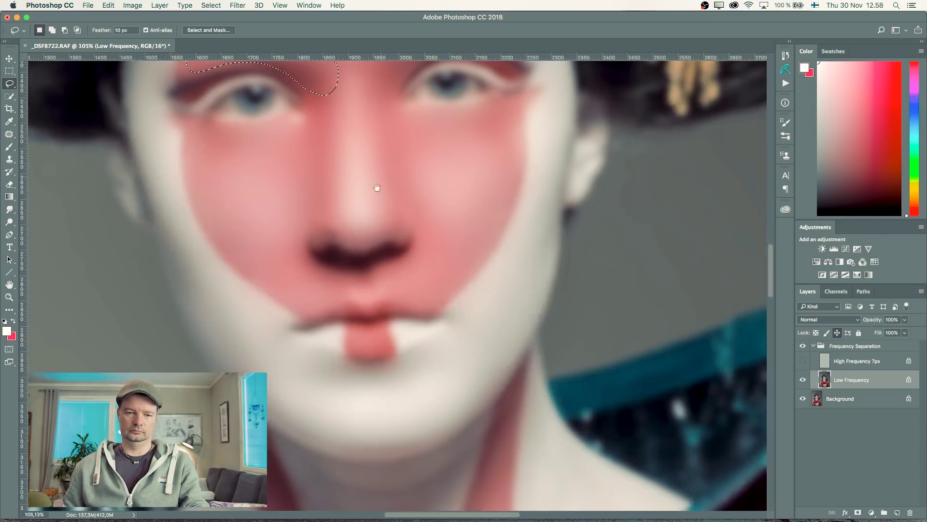
- Lasso parts of the neck and the white shoulder on the left, repeating the Gaussian Blur on the selections
mouse_move(344, 295)
left_mouse_down()
mouse_move(310, 338)
mouse_move(349, 301)
left_mouse_up()
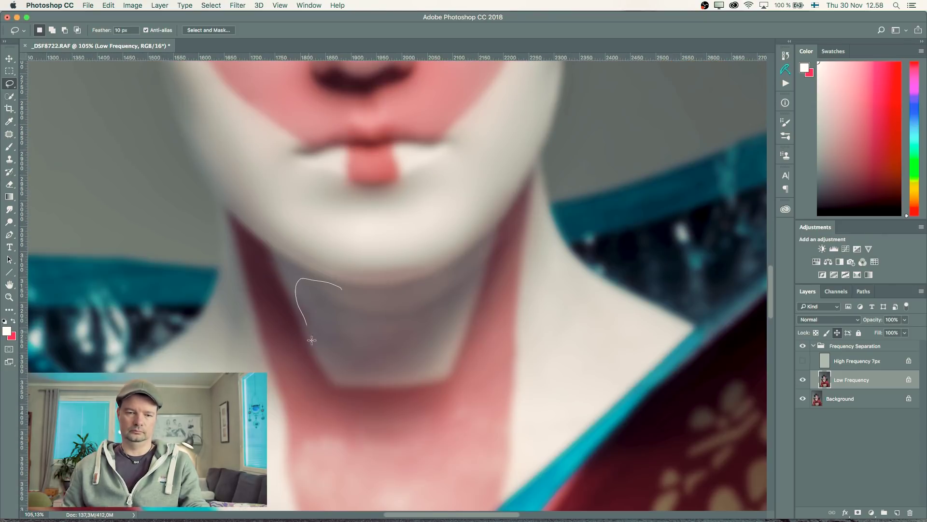
key("ctrl+super+f")
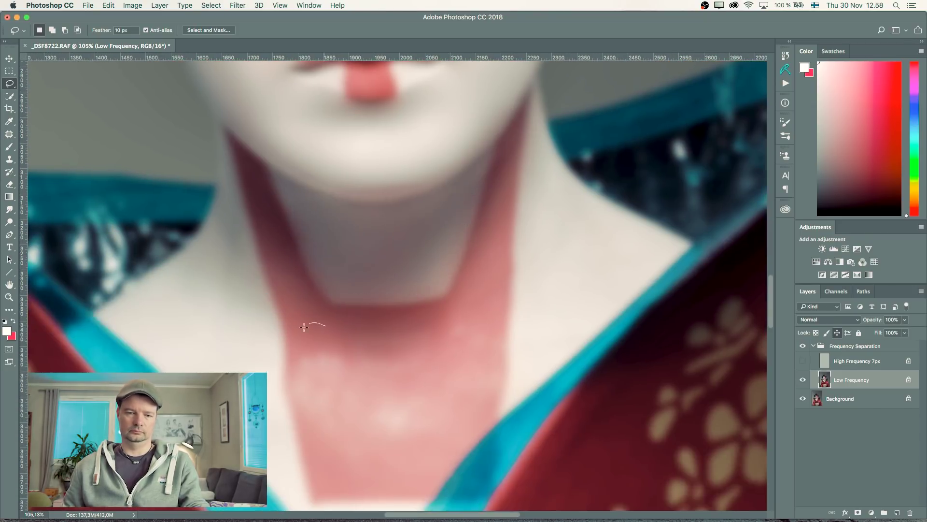
key("ctrl+super+f")
mouse_move(309, 372)
left_mouse_down()
mouse_move(471, 325)
mouse_move(506, 305)
left_mouse_up()
key("ctrl+super+f")
mouse_move(263, 330)
left_mouse_down()
mouse_move(232, 218)
mouse_move(263, 334)
left_mouse_up()
key("ctrl+super+f")
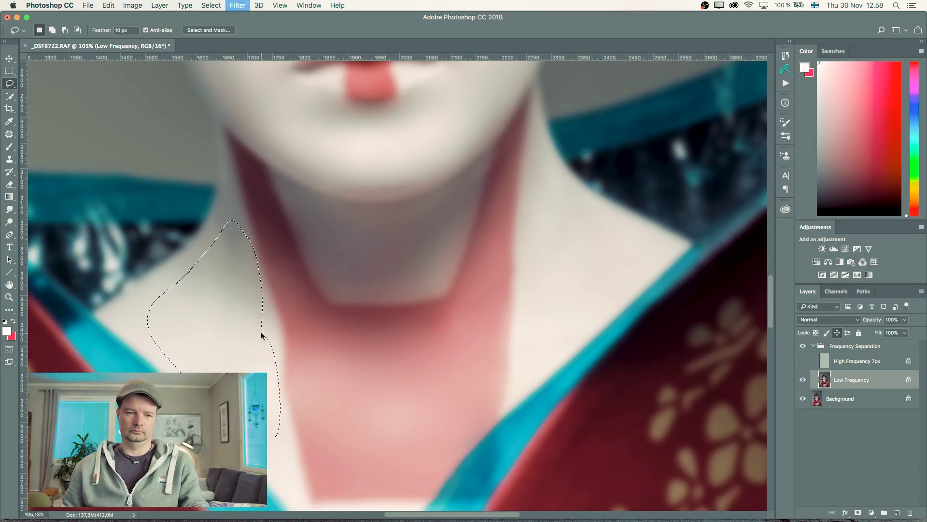
- Smooth the white shoulder on the right and the remaining neck and chest skin through further blurred lasso selections
left_click_drag(590, 214, 597, 218)
left_click_drag(545, 240, 544, 403)
mouse_move(334, 317)
left_mouse_down()
mouse_move(278, 297)
mouse_move(338, 320)
left_mouse_up()
mouse_move(457, 260)
left_mouse_down()
mouse_move(456, 271)
mouse_move(542, 333)
mouse_move(549, 283)
left_mouse_up()
left_click_drag(491, 147, 521, 152)
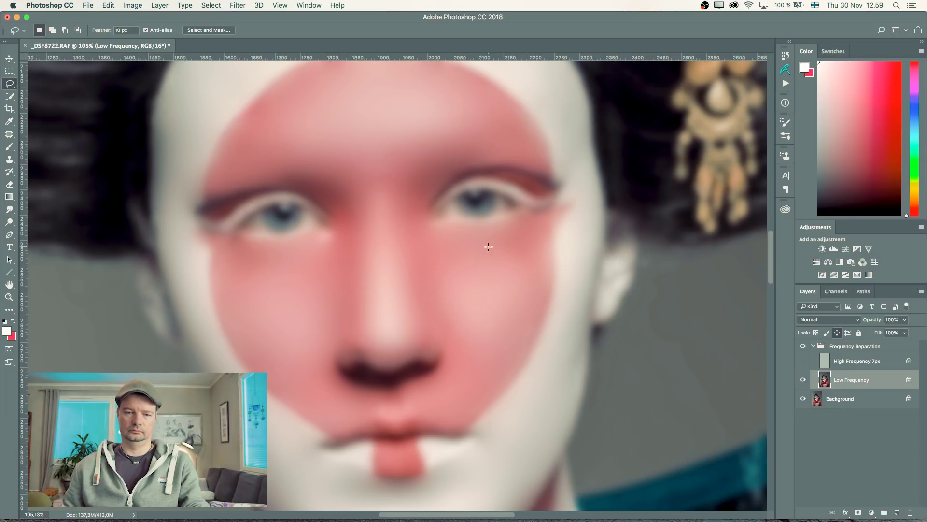
- Make the High Frequency 7px layer visible again over the smoothed Low Frequency layer
left_click_drag(472, 297, 497, 234)
key("super+minus")
key("super+minus")
left_click_drag(423, 199, 419, 259)
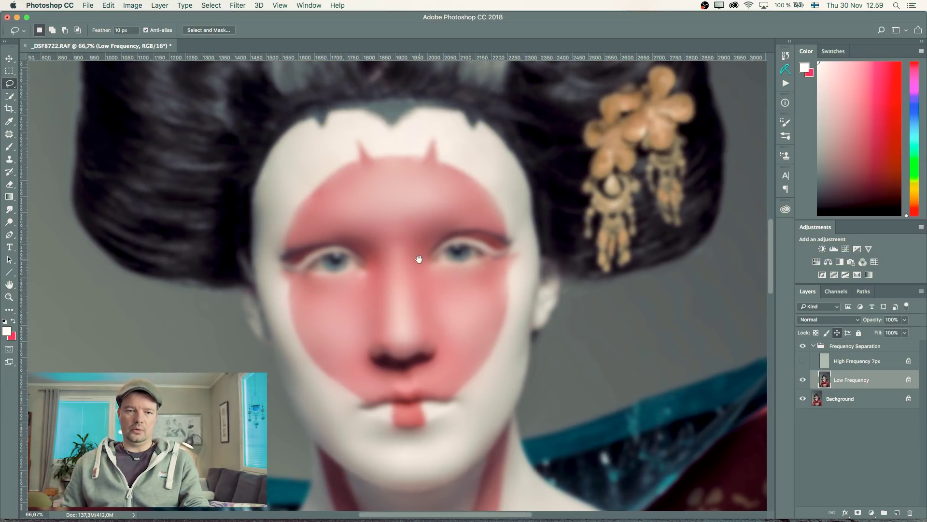
scroll(435, 328, "down", 2)
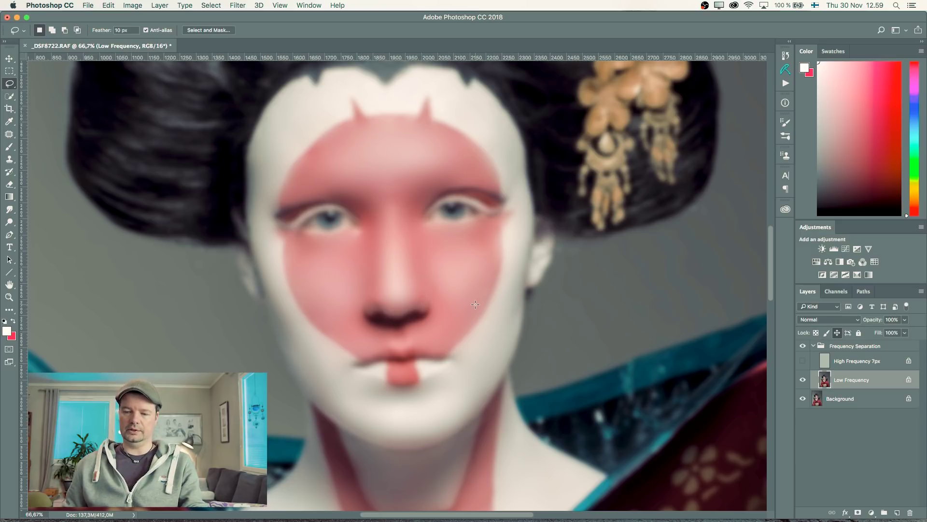
left_click(803, 361)
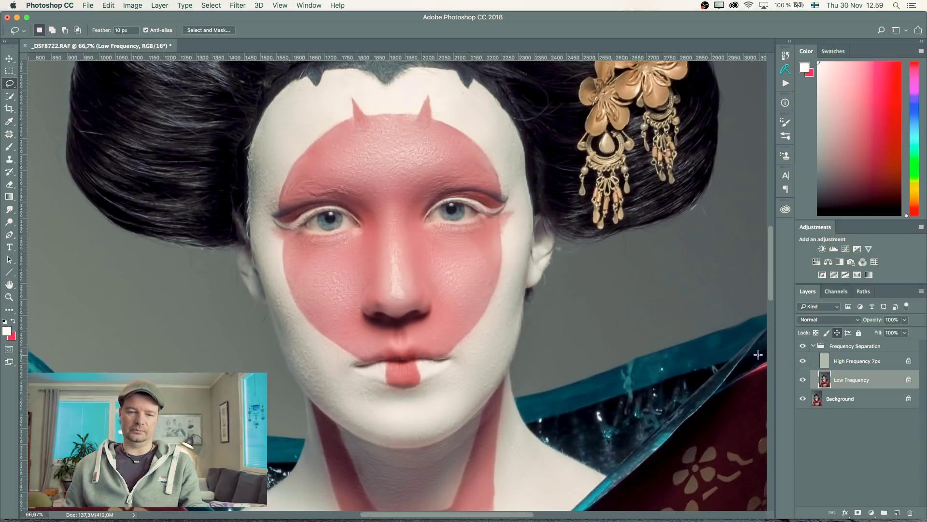
- Compare the portrait before and after retouching by toggling the visibility of the Frequency Separation group
left_click(804, 346)
left_click(805, 346)
left_click(804, 346)
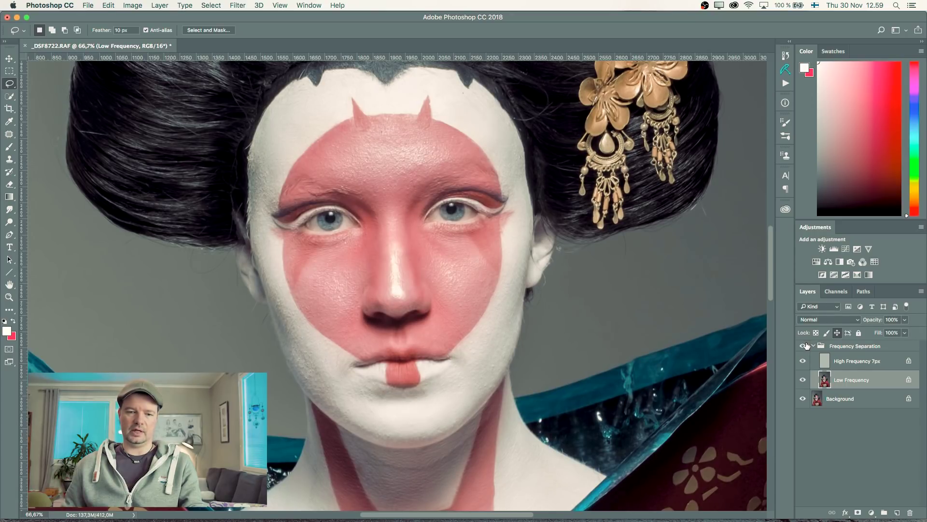
left_click(803, 345)
left_click(804, 346)
left_click(804, 346)
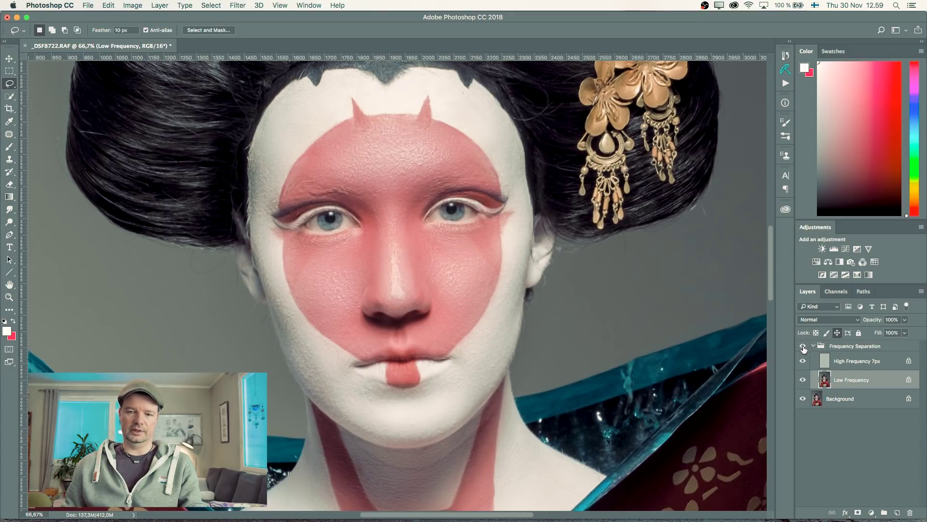
left_click(804, 346)
left_click(804, 346)
- On the High Frequency 7px layer, smooth the right cheek and under-eye texture using the Smudge tool at 50% strength, size 35
left_click(858, 363)
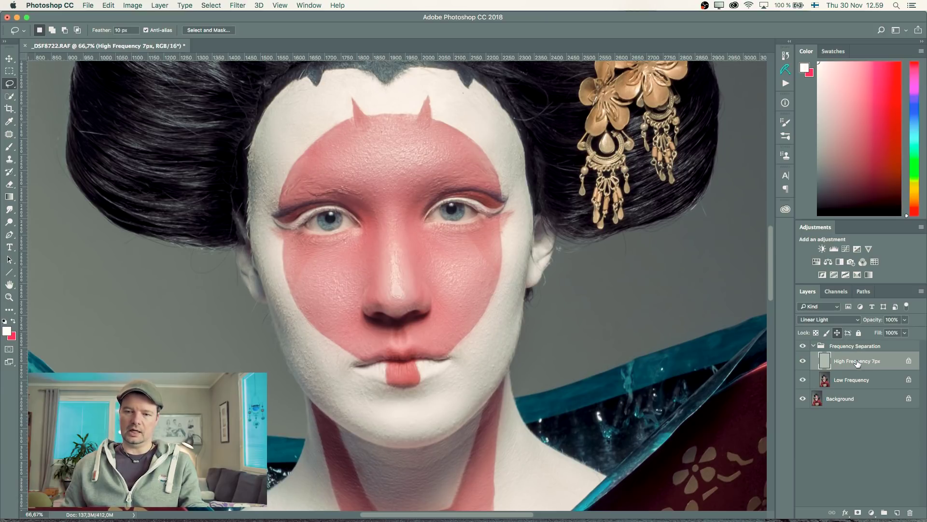
left_click(13, 300)
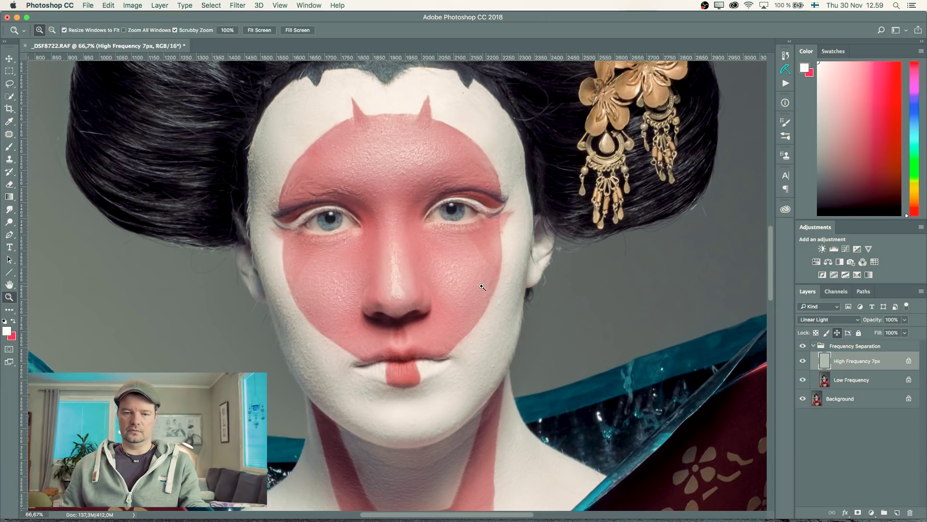
left_click_drag(482, 287, 529, 269)
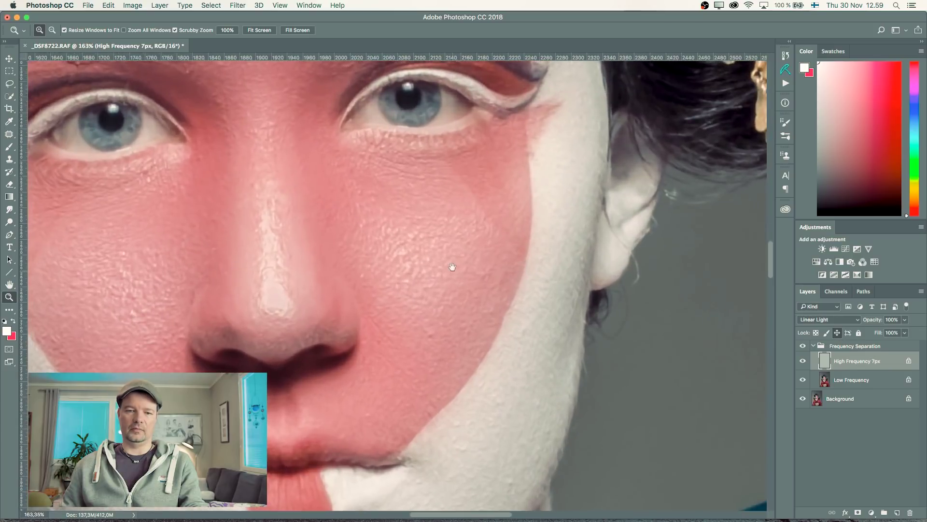
left_click_drag(453, 267, 473, 330)
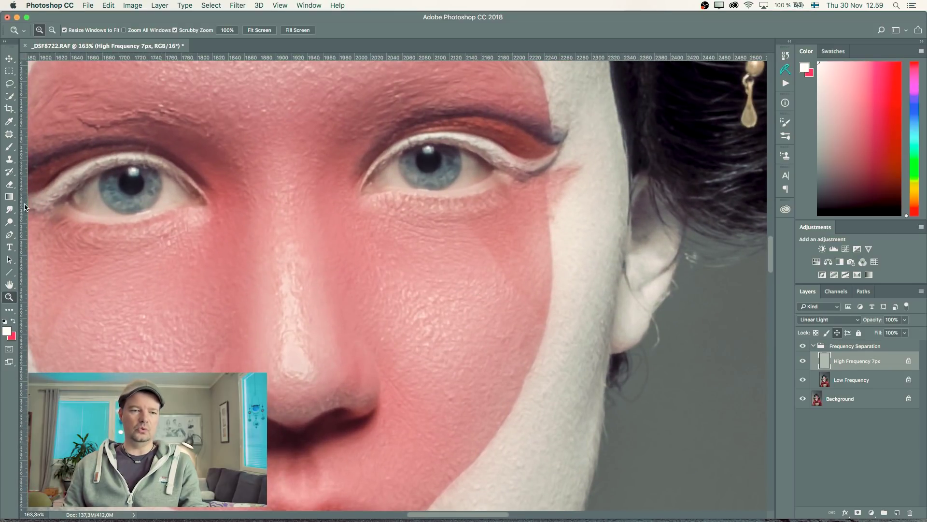
left_click(9, 211)
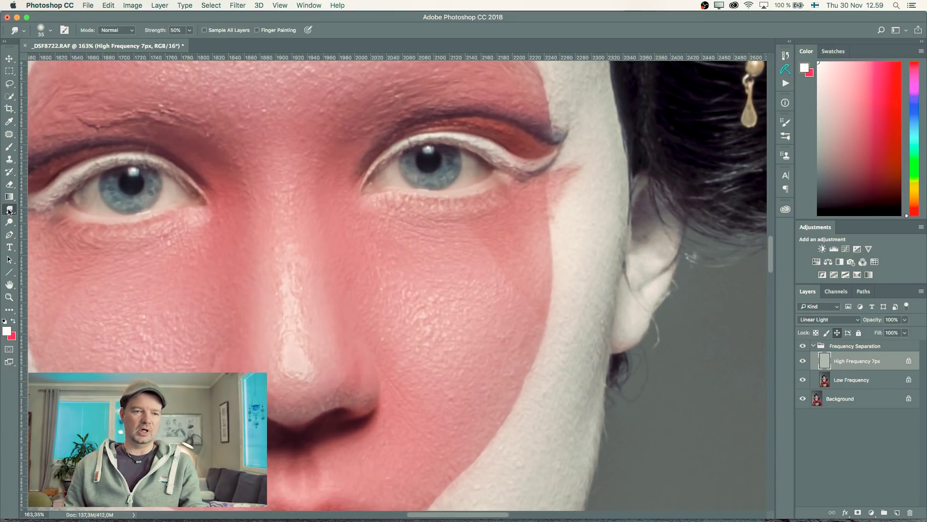
left_click(9, 211)
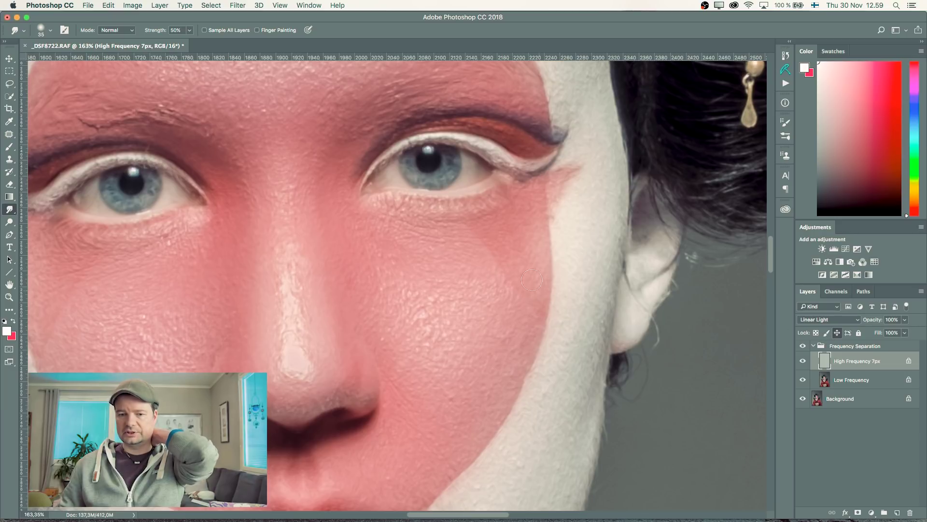
left_click_drag(501, 332, 491, 275)
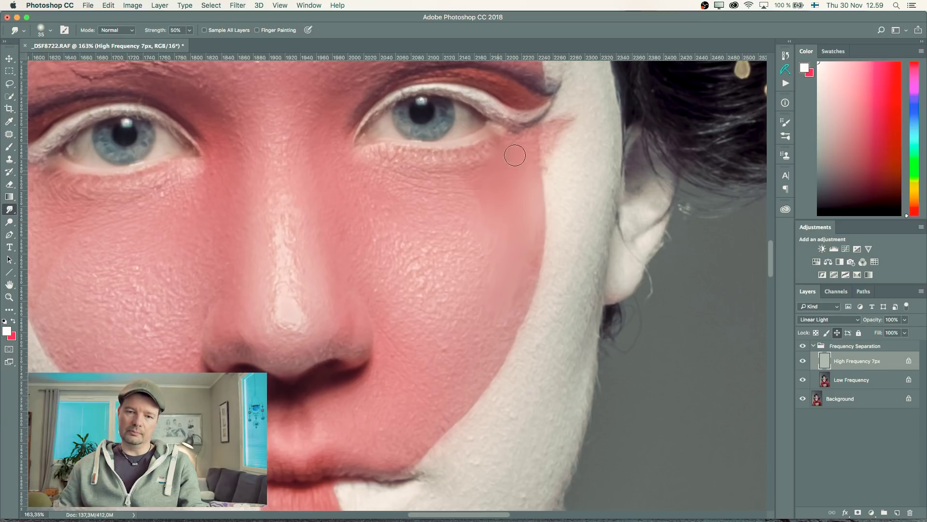
mouse_move(515, 155)
left_mouse_down()
mouse_move(433, 175)
mouse_move(481, 164)
mouse_move(368, 158)
left_mouse_up()
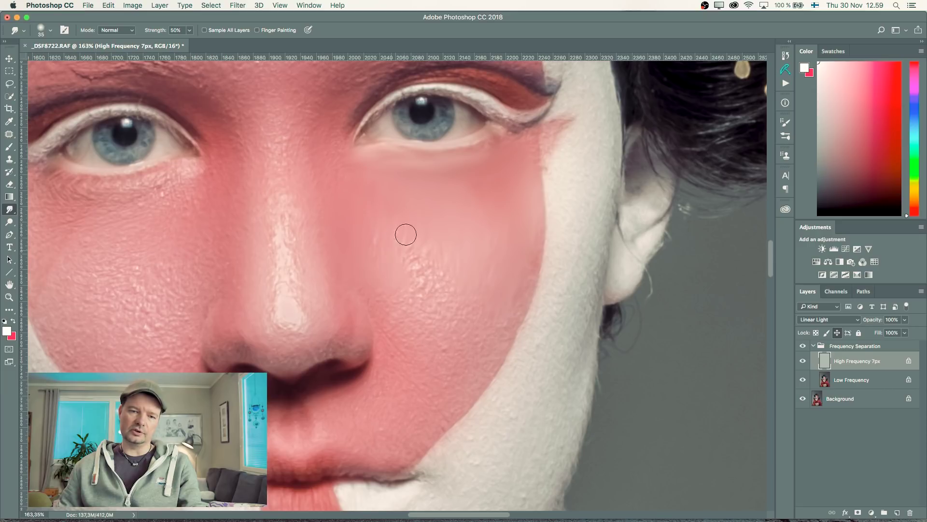
mouse_move(405, 235)
left_mouse_down()
mouse_move(385, 282)
mouse_move(451, 263)
mouse_move(448, 308)
mouse_move(451, 275)
left_mouse_up()
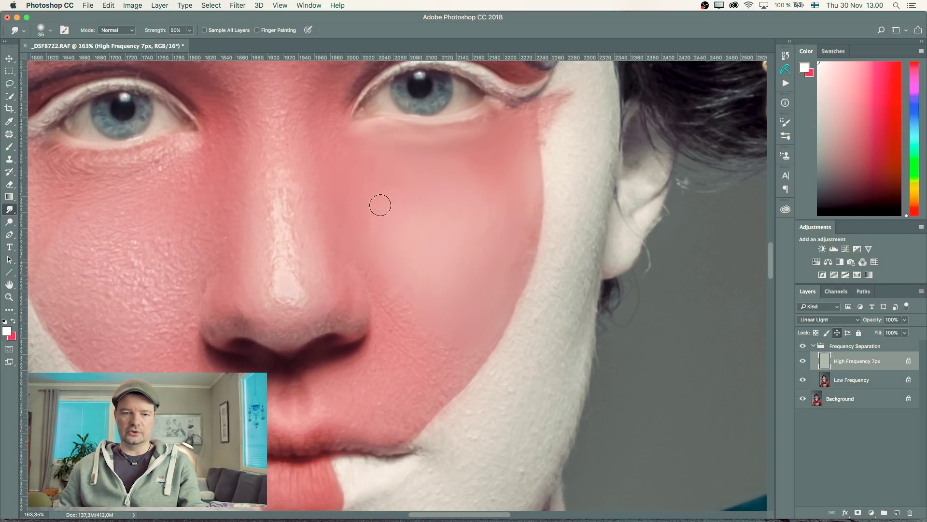
- Smudge away the texture on the lower right cheek, the nose and below the left eye, reducing the brush to 20
scroll(428, 238, "down", 3)
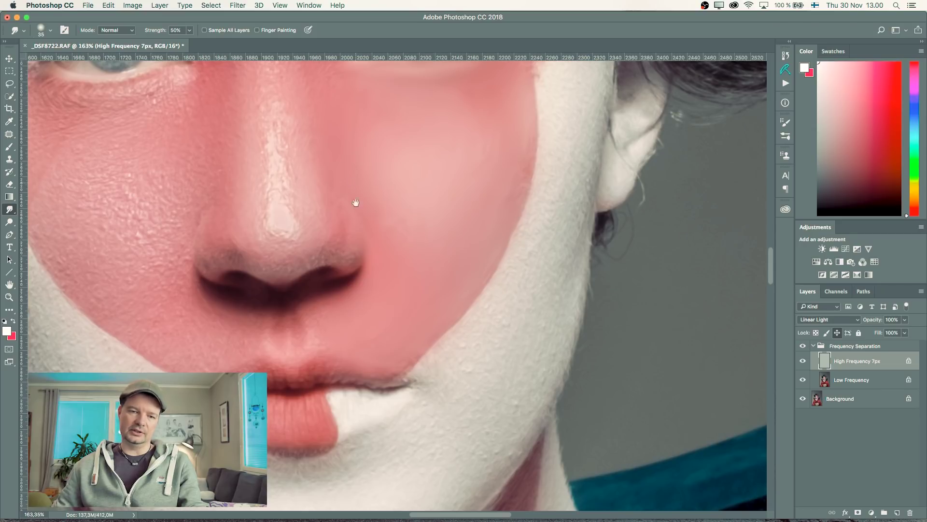
scroll(356, 200, "up", 3)
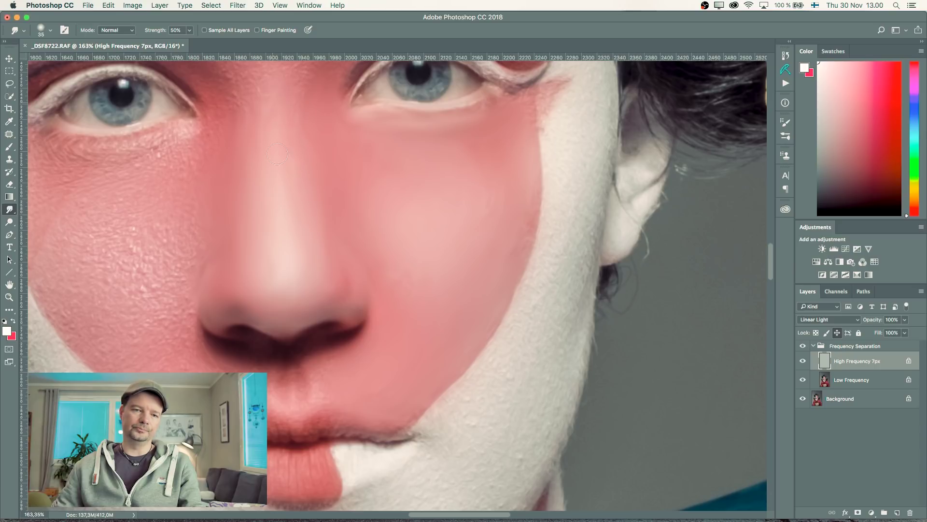
left_click_drag(249, 243, 355, 252)
mouse_move(326, 176)
left_mouse_down()
mouse_move(303, 171)
mouse_move(256, 193)
mouse_move(311, 155)
mouse_move(274, 154)
left_mouse_up()
key("bracketleft")
key("bracketleft")
key("bracketleft")
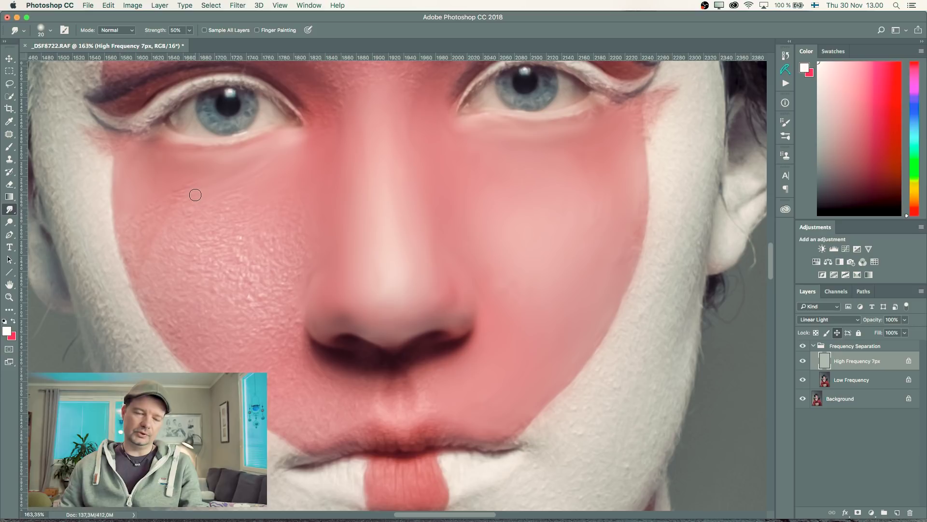
- Set the Smudge brush to 35 and smooth the red left cheek down to the upper lip
key("bracketright")
key("bracketright")
key("bracketright")
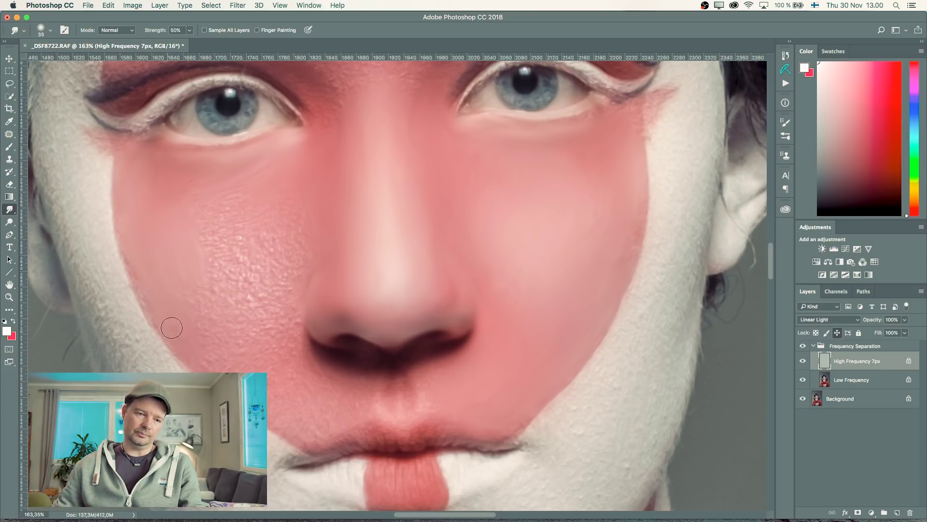
mouse_move(172, 328)
left_mouse_down()
mouse_move(137, 289)
mouse_move(125, 244)
mouse_move(182, 247)
mouse_move(204, 291)
mouse_move(223, 295)
mouse_move(256, 198)
mouse_move(258, 283)
mouse_move(290, 279)
mouse_move(318, 230)
mouse_move(274, 251)
mouse_move(232, 212)
mouse_move(198, 222)
mouse_move(228, 188)
mouse_move(272, 210)
left_mouse_up()
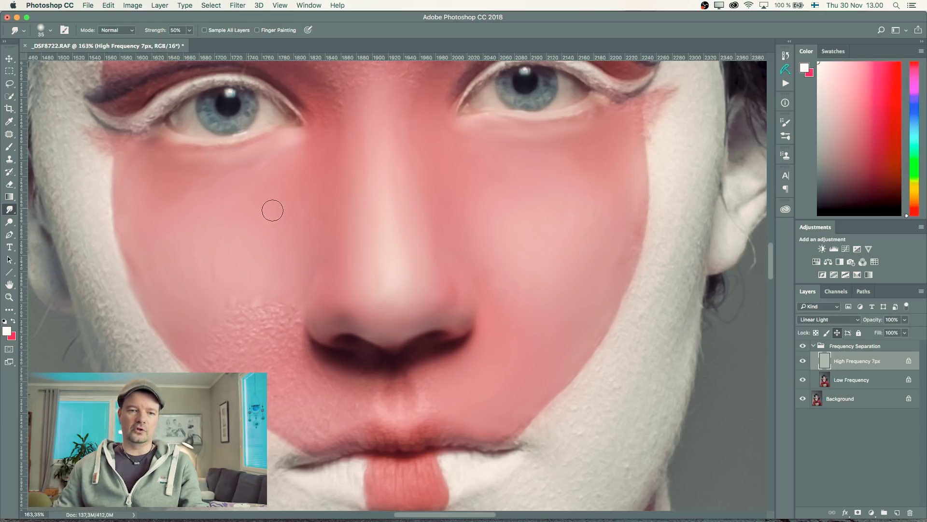
left_click_drag(282, 300, 241, 181)
mouse_move(255, 214)
left_mouse_down()
mouse_move(242, 236)
mouse_move(216, 189)
mouse_move(191, 174)
mouse_move(180, 182)
mouse_move(195, 251)
mouse_move(166, 246)
mouse_move(261, 312)
mouse_move(270, 294)
mouse_move(262, 311)
mouse_move(303, 278)
left_mouse_up()
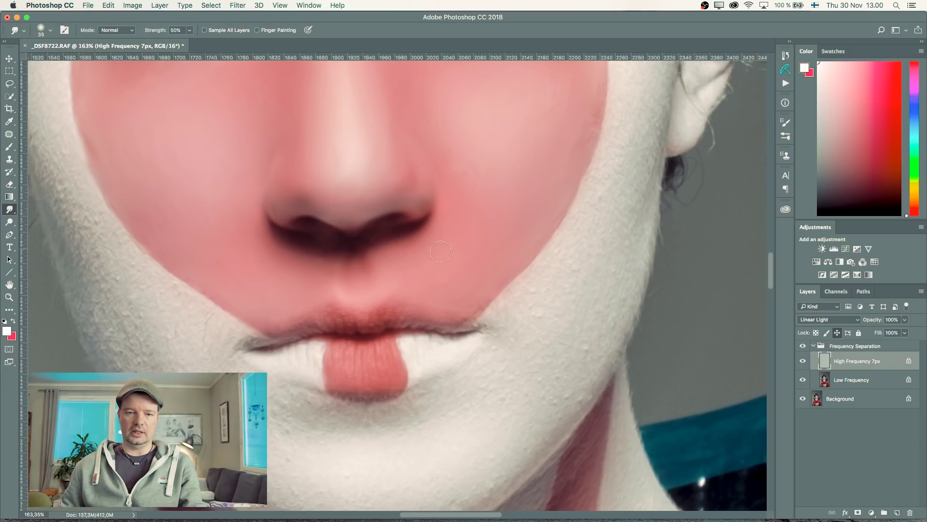
- Smudge the white skin on the right smooth, from the jaw up along the cheek edge to the temple
scroll(459, 218, "down", 5)
scroll(458, 218, "right", 2)
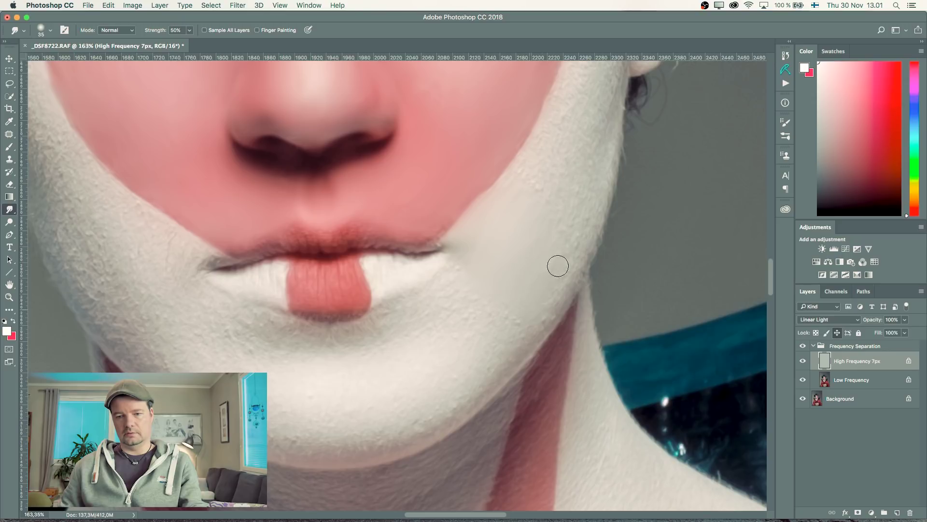
left_click_drag(522, 255, 493, 316)
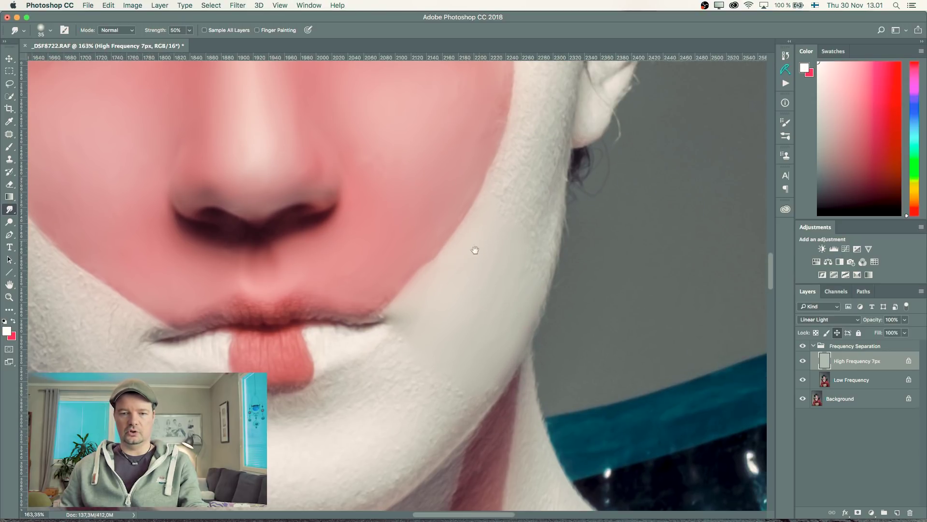
left_click_drag(434, 268, 421, 279)
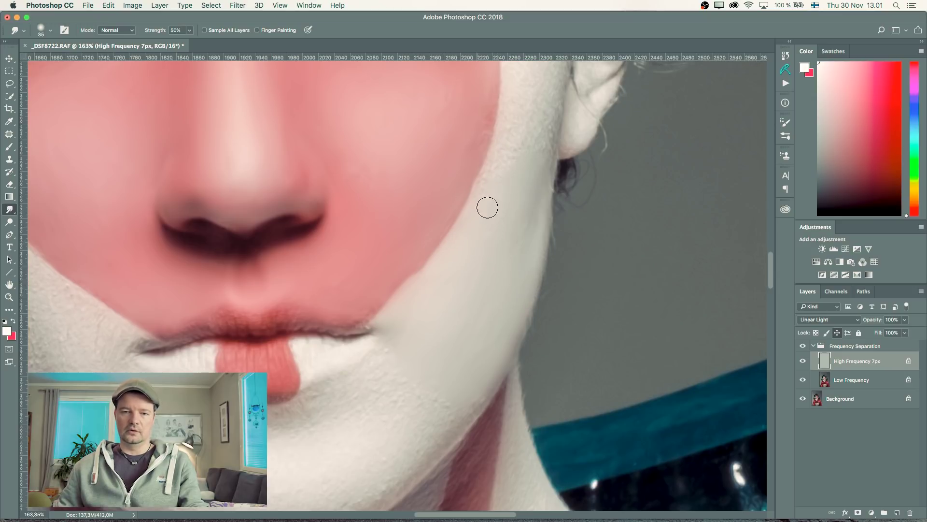
left_click_drag(486, 207, 418, 300)
left_click_drag(430, 145, 413, 237)
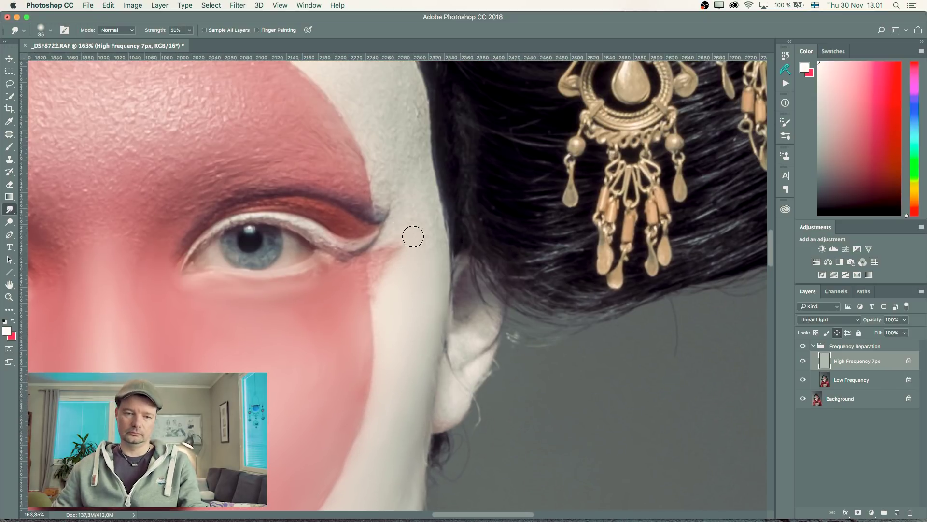
- Reduce the Smudge brush to 10 and smooth the skin at the outer corner of the right eye
left_click_drag(202, 283, 346, 236)
key("bracketleft")
left_click_drag(516, 190, 501, 198)
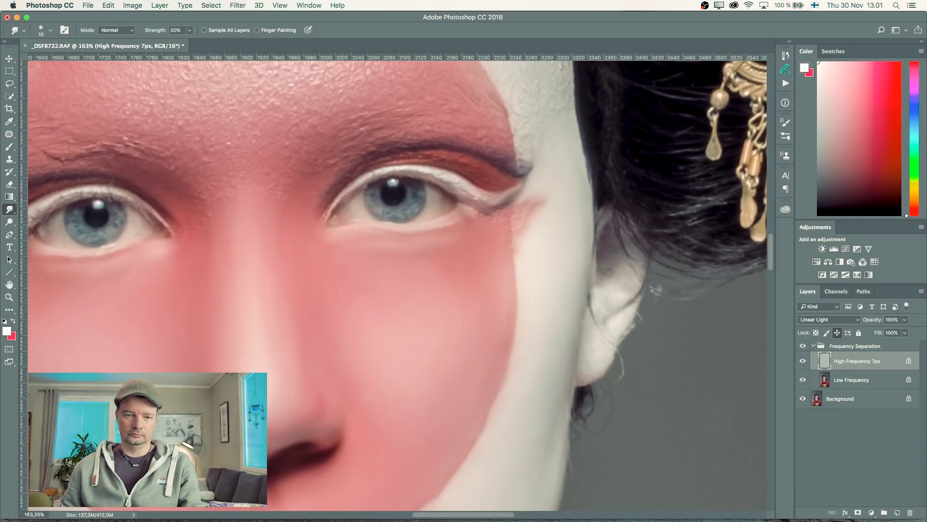
- Set the Smudge brush to 20 and smooth the red skin and brow line above the right eye
key("bracketright")
key("bracketright")
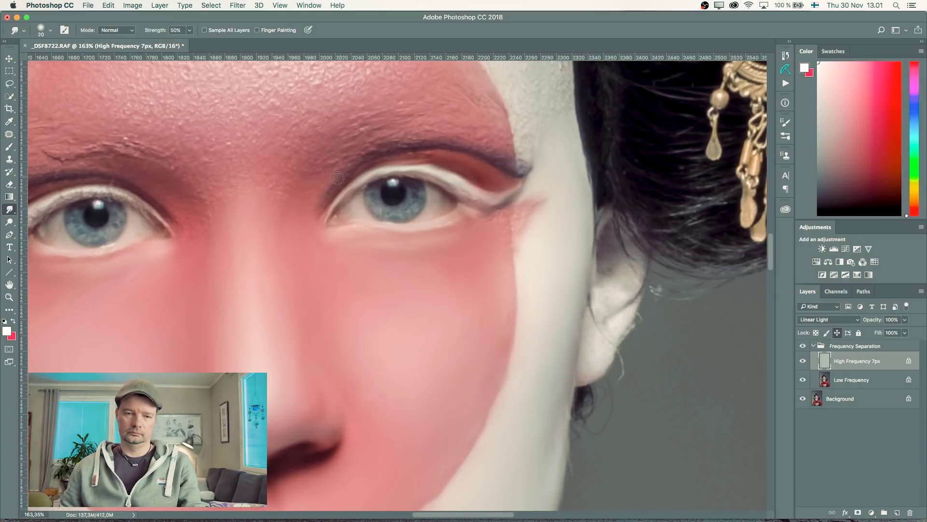
mouse_move(358, 138)
left_mouse_down()
mouse_move(416, 116)
mouse_move(513, 182)
left_mouse_up()
- Set the Smudge brush to 35 and smooth the nose bridge, the area between the brows and the left brow
key("bracketright")
key("bracketright")
key("bracketright")
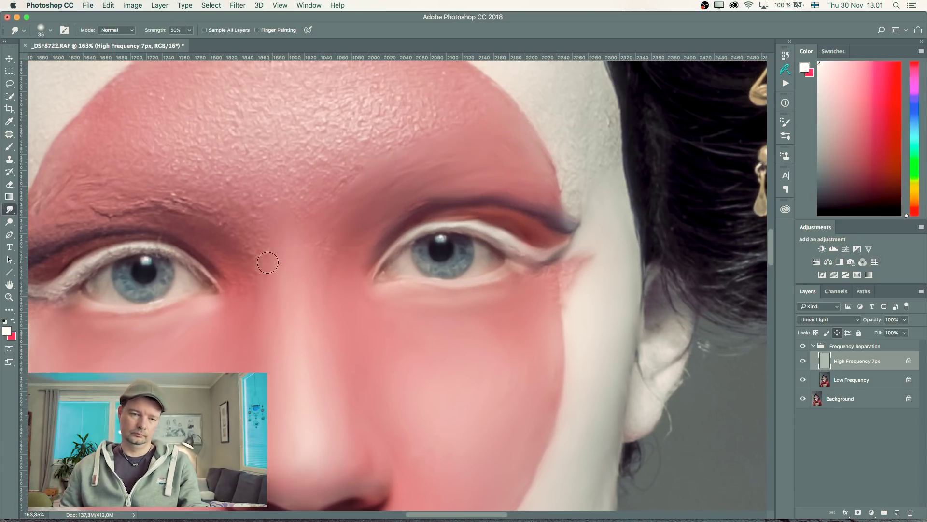
left_click_drag(228, 299, 377, 285)
mouse_move(285, 200)
left_mouse_down()
mouse_move(214, 211)
mouse_move(351, 195)
left_mouse_up()
left_click_drag(298, 182, 258, 289)
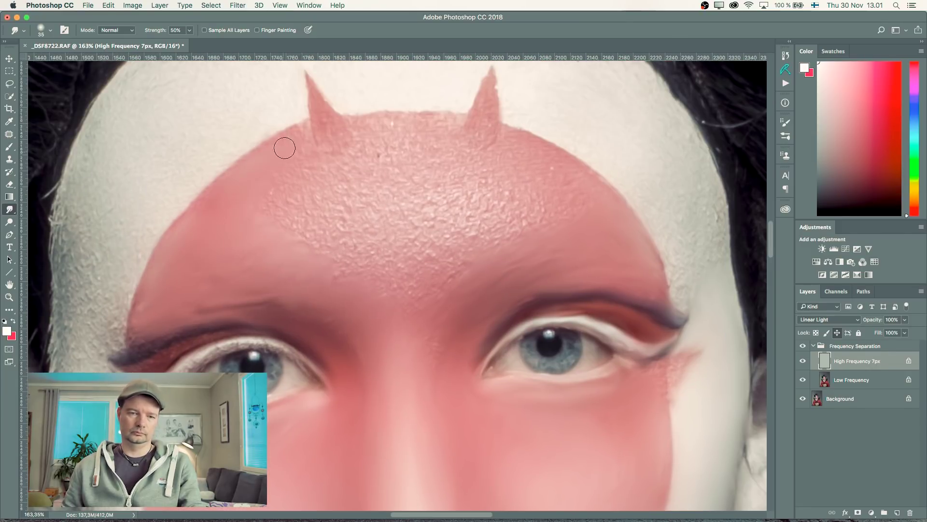
- Smudge the bumpy texture off the red forehead circle, enlarging the brush to 45
mouse_move(286, 197)
left_mouse_down()
mouse_move(367, 232)
mouse_move(387, 291)
left_mouse_up()
key("bracketright")
mouse_move(466, 246)
left_mouse_down()
mouse_move(534, 187)
mouse_move(379, 143)
mouse_move(474, 180)
mouse_move(480, 234)
left_mouse_up()
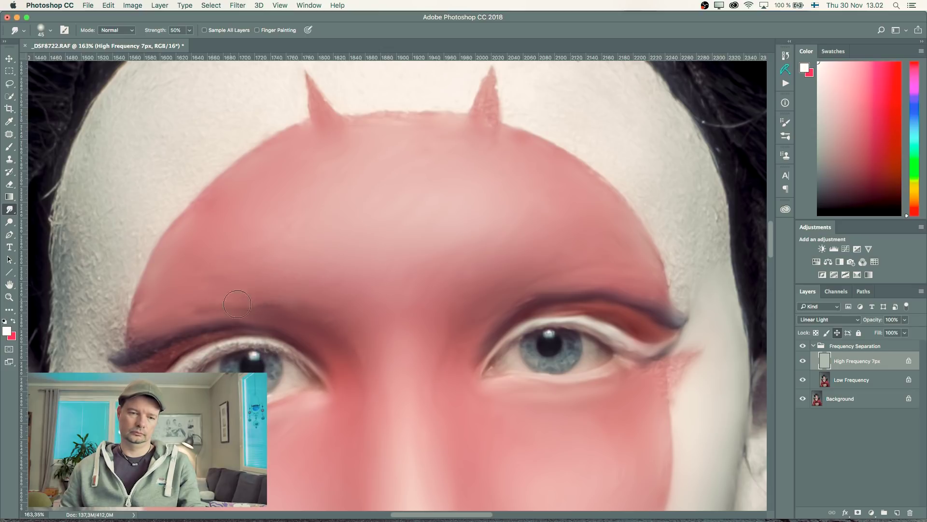
- Reduce the Smudge brush to 15 and smooth the red skin below the outer corner of the right eye
scroll(387, 290, "right", 3)
key("bracketleft")
key("bracketleft")
key("bracketleft")
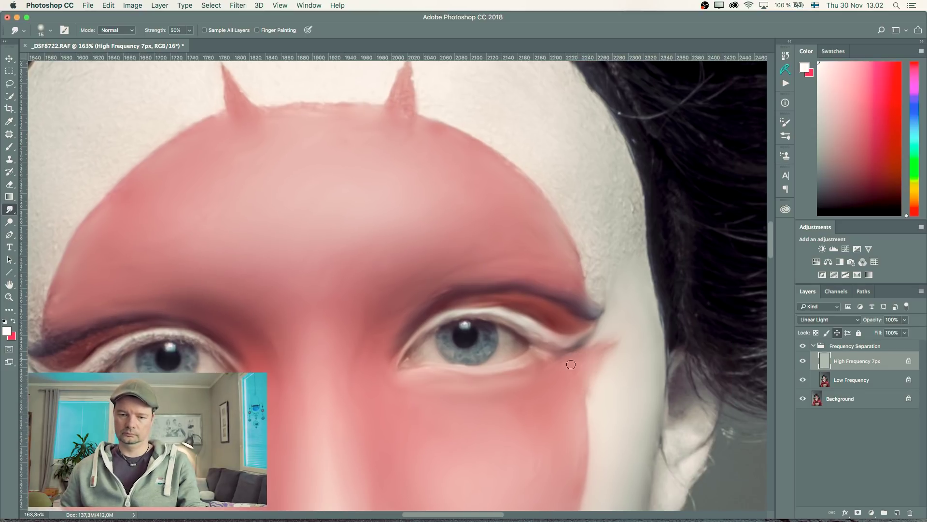
- Set the Smudge brush to 30 and smooth the white right temple and forehead along the red circle's edge
scroll(571, 365, "right", 3)
scroll(571, 364, "up", 2)
key("bracketright")
key("bracketright")
key("bracketright")
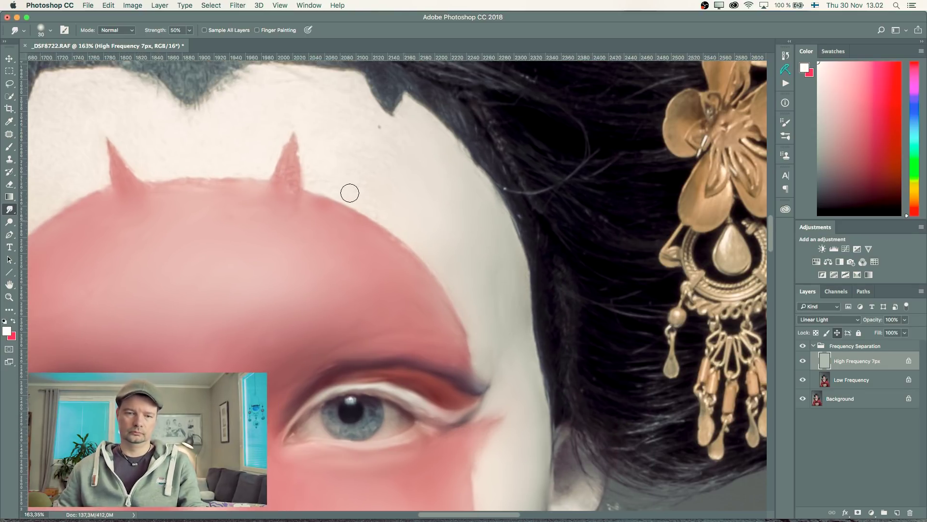
- Smooth the right red horn and the dark painted hairline above it with the Smudge brush at 20
scroll(348, 193, "up", 1)
scroll(348, 193, "left", 1)
scroll(348, 155, "up", 3)
scroll(348, 155, "left", 4)
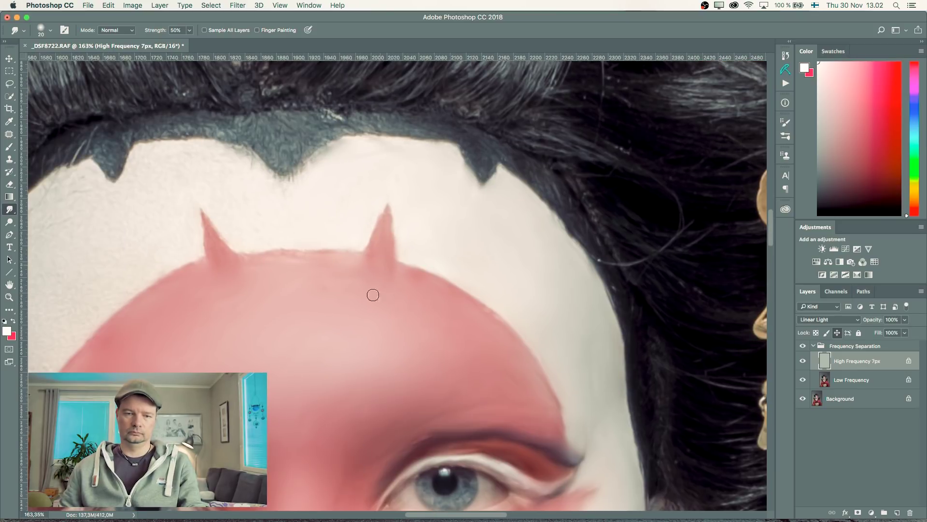
mouse_move(391, 133)
left_mouse_down()
mouse_move(446, 125)
mouse_move(526, 156)
mouse_move(347, 121)
mouse_move(289, 149)
left_mouse_up()
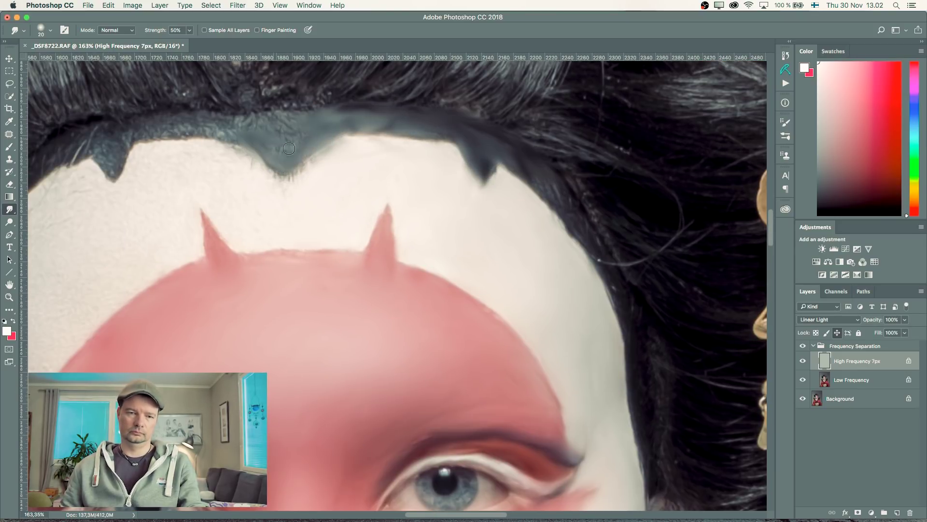
- Smooth the rest of the hairline and the white forehead down to the left temple, enlarging the Smudge brush to 35
scroll(289, 148, "left", 3)
key("bracketright")
key("bracketright")
key("bracketright")
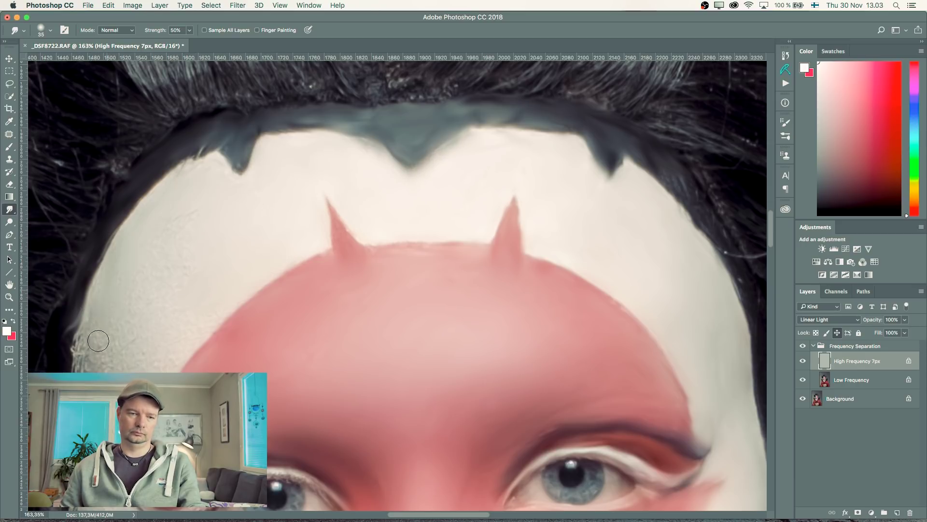
scroll(99, 341, "down", 5)
scroll(98, 341, "left", 4)
scroll(164, 334, "down", 3)
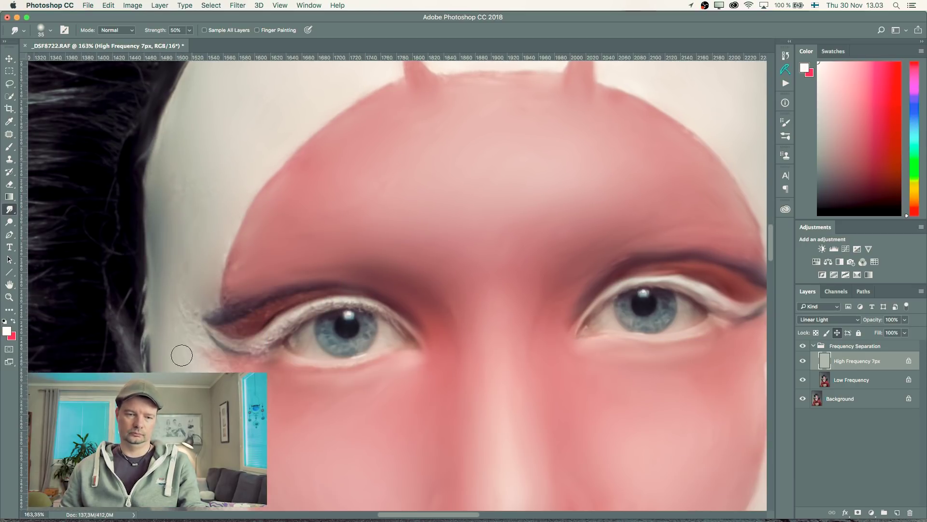
- Smudge the white skin smooth along the left cheek and jaw and across the chin
scroll(181, 355, "down", 10)
scroll(193, 271, "right", 2)
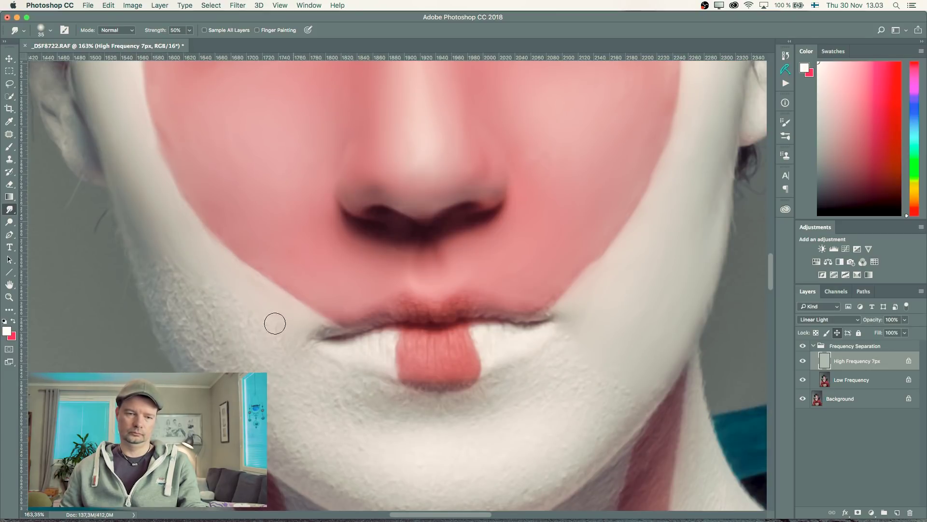
scroll(192, 346, "down", 3)
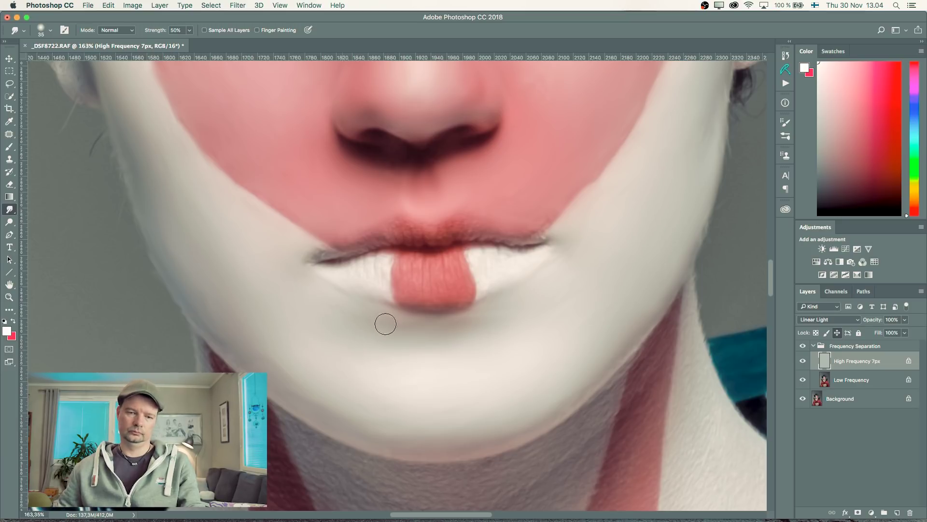
- Reduce the Smudge brush to 15 and smooth the lips and the dark edge of the upper lip
key("bracketleft")
key("bracketleft")
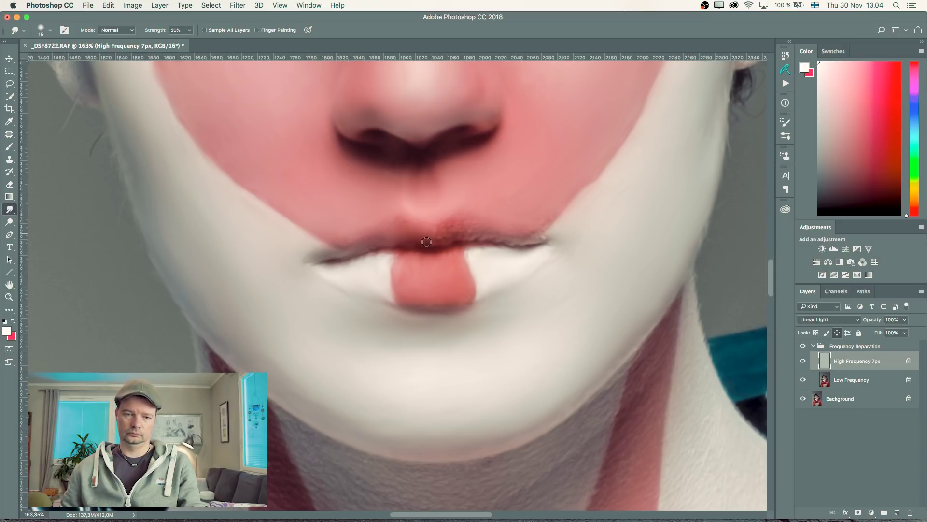
mouse_move(426, 241)
left_mouse_down()
mouse_move(462, 223)
mouse_move(512, 239)
left_mouse_up()
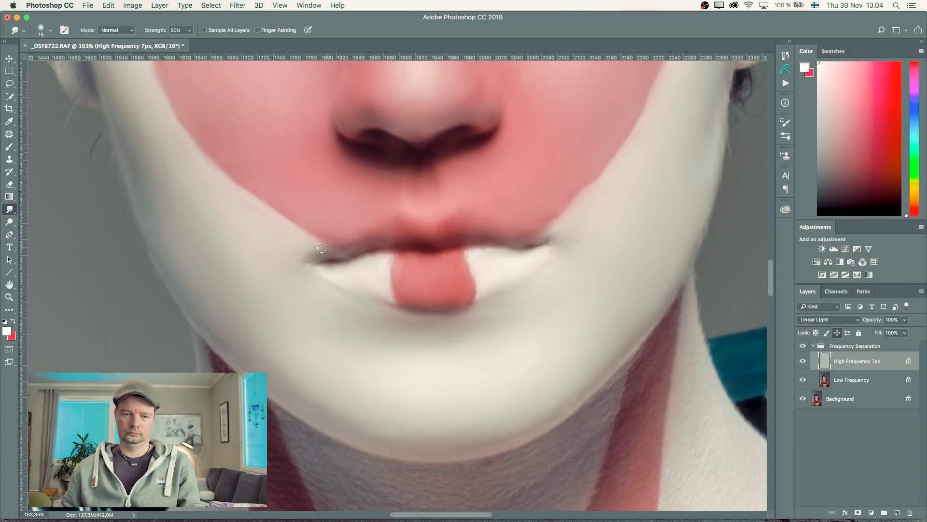
- Set the Smudge brush to 50 and smooth the grey throat area and the white right side of the neck
key("bracketright")
key("bracketright")
scroll(577, 242, "down", 5)
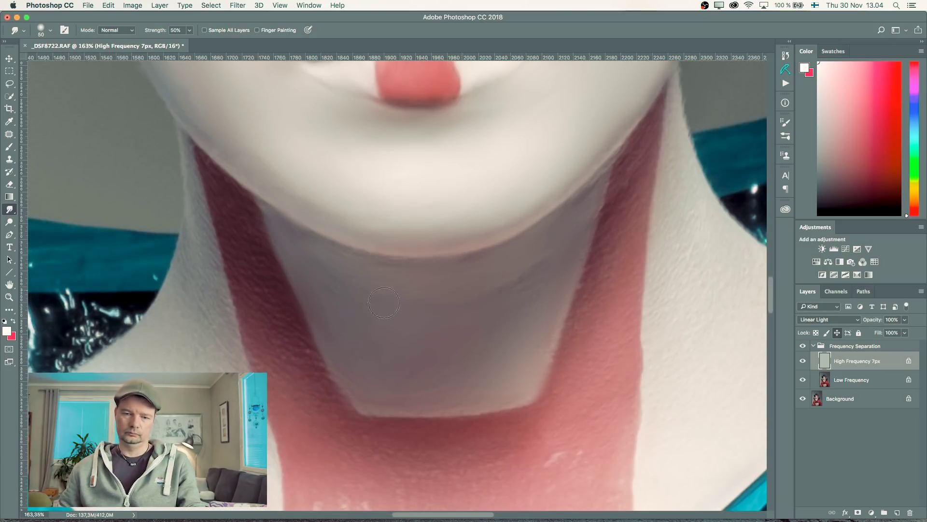
scroll(449, 348, "right", 5)
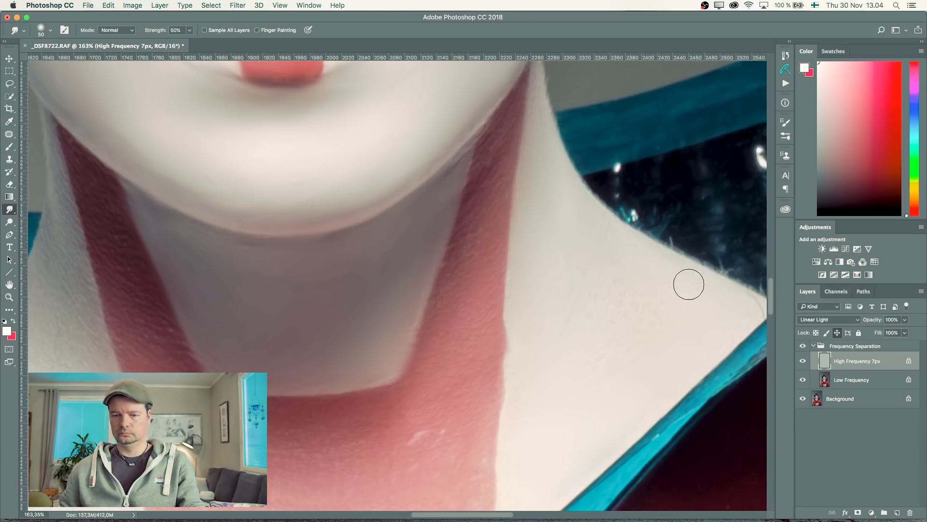
- Set the Smudge brush to 40 and smooth the red neck stripes and the white left side of the neck
key("bracketleft")
scroll(449, 193, "down", 5)
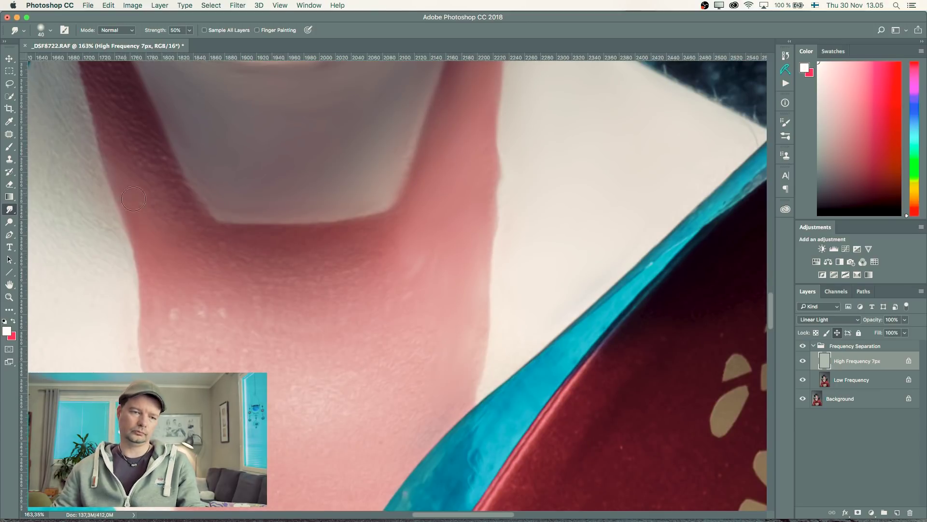
scroll(142, 162, "up", 2)
scroll(142, 162, "up", 5)
scroll(215, 285, "left", 3)
scroll(189, 296, "down", 5)
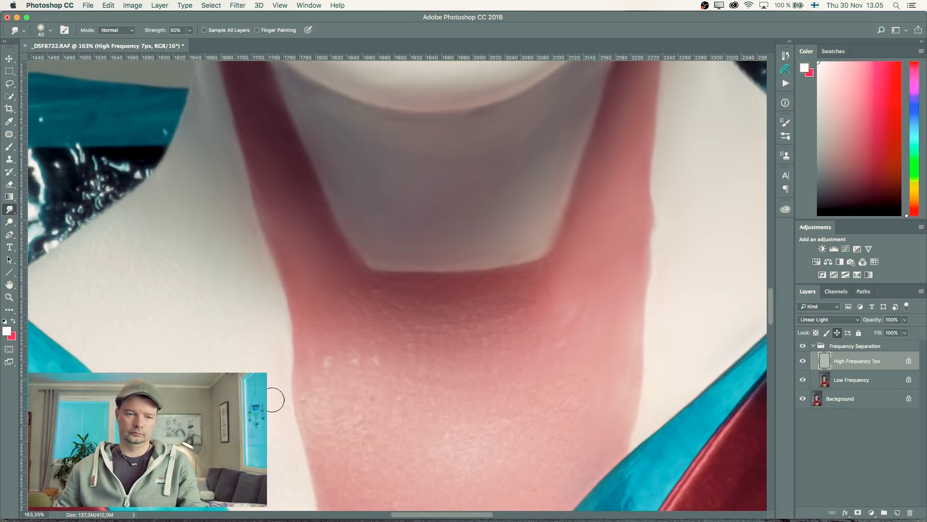
- Smudge away the texture on the red chest panel down to its lower edge
scroll(185, 315, "down", 5)
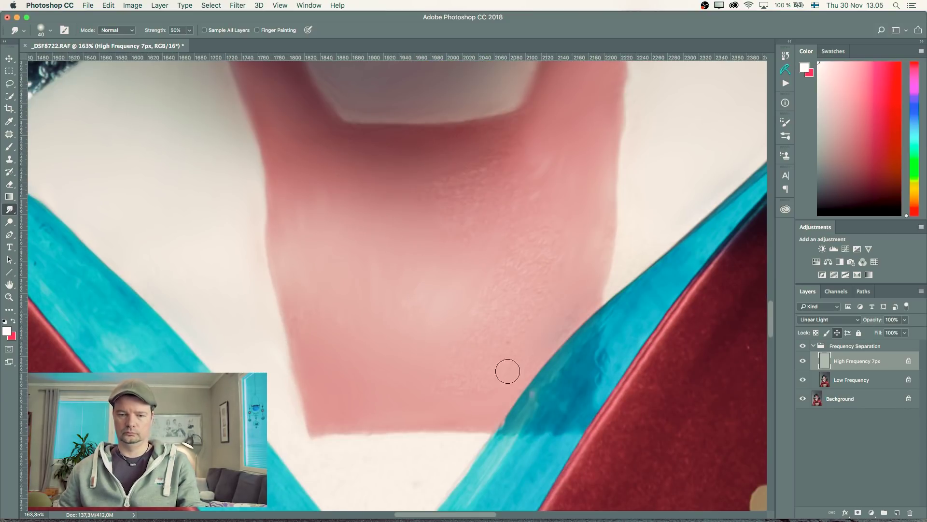
scroll(430, 387, "down", 3)
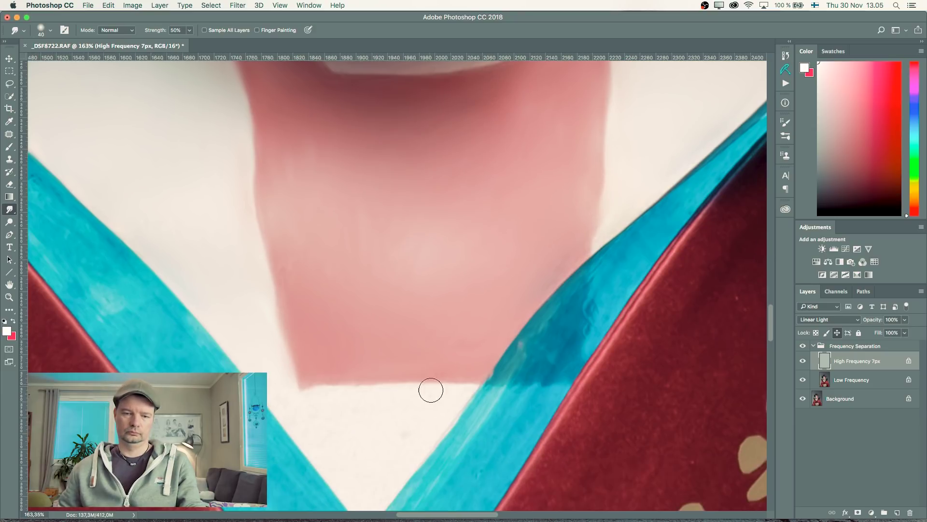
scroll(386, 377, "down", 5)
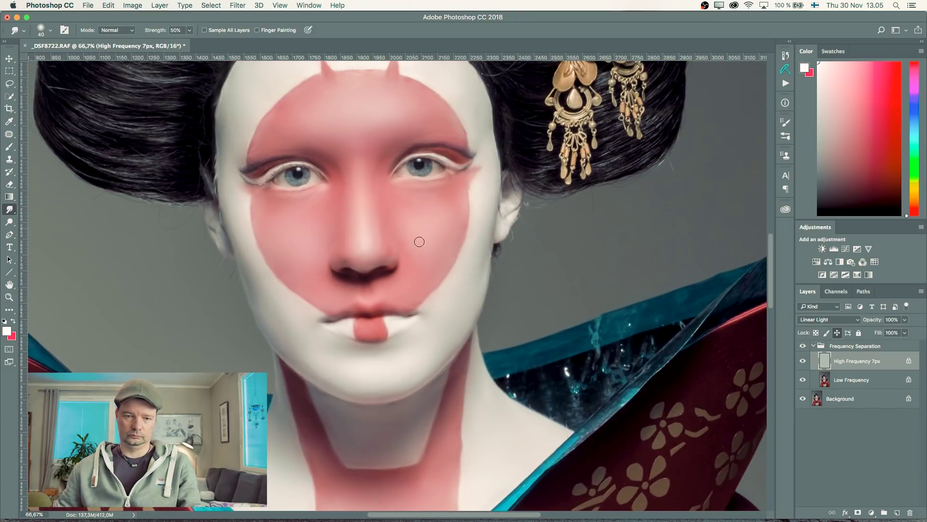
- Create a new empty layer above High Frequency 7px and switch to the Brush tool for the right eye
scroll(357, 142, "up", 3)
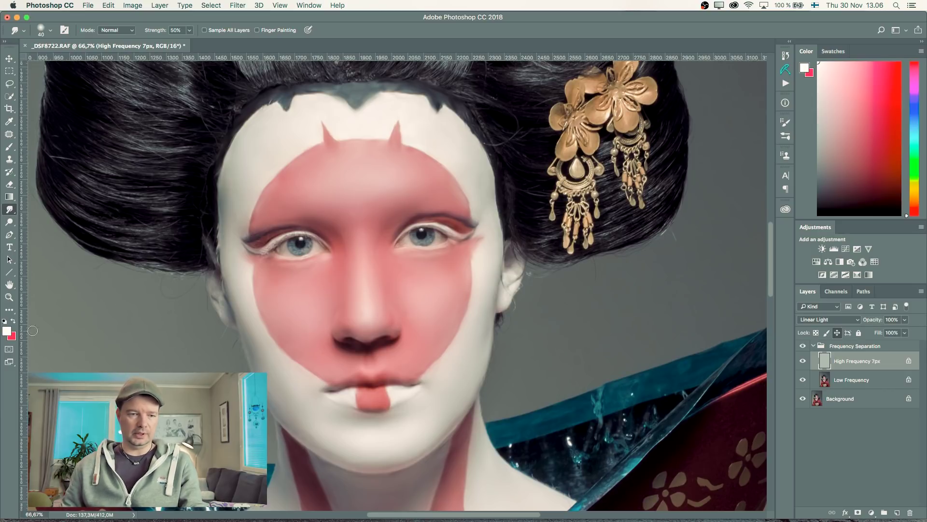
left_click(10, 296)
left_click_drag(421, 237, 411, 249)
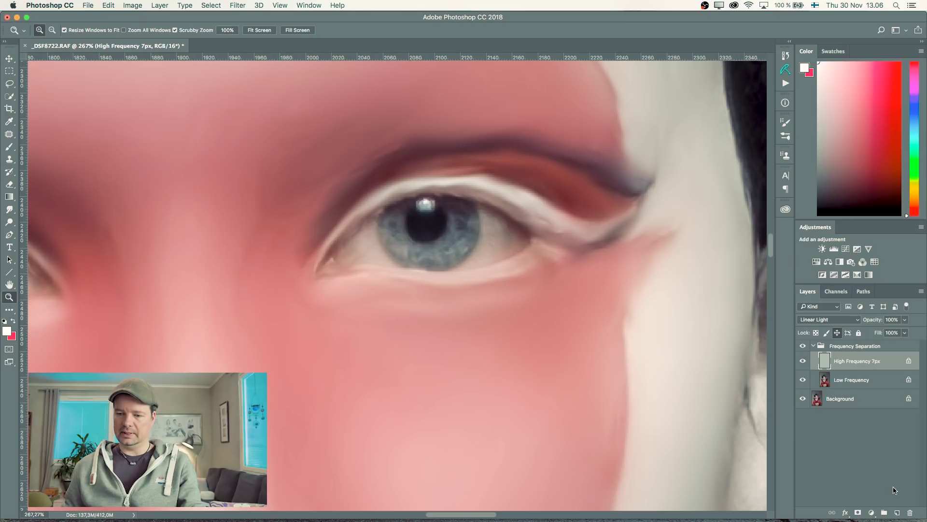
left_click(899, 515)
key("b")
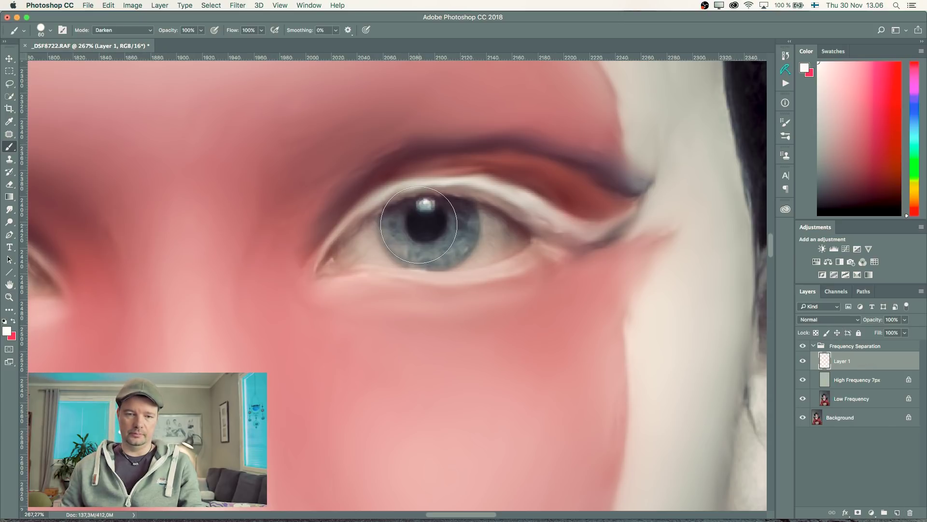
- Reduce the brush to 9 px and reset the colours to default black and white
key("bracketleft")
key("bracketleft")
key("bracketleft")
left_click_drag(419, 221, 412, 227)
key("super+z")
key("d")
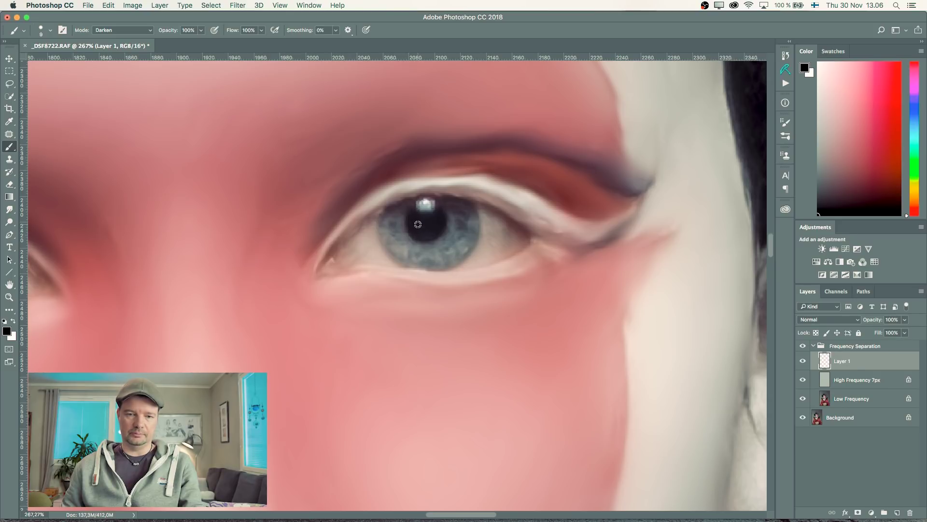
- Sample the dark colour of the right pupil, adjust the brush hardness and paint over the iris beside the pupil
left_click(418, 224, "alt")
left_click_drag(406, 213, 372, 234)
key("super+z")
right_click(438, 265)
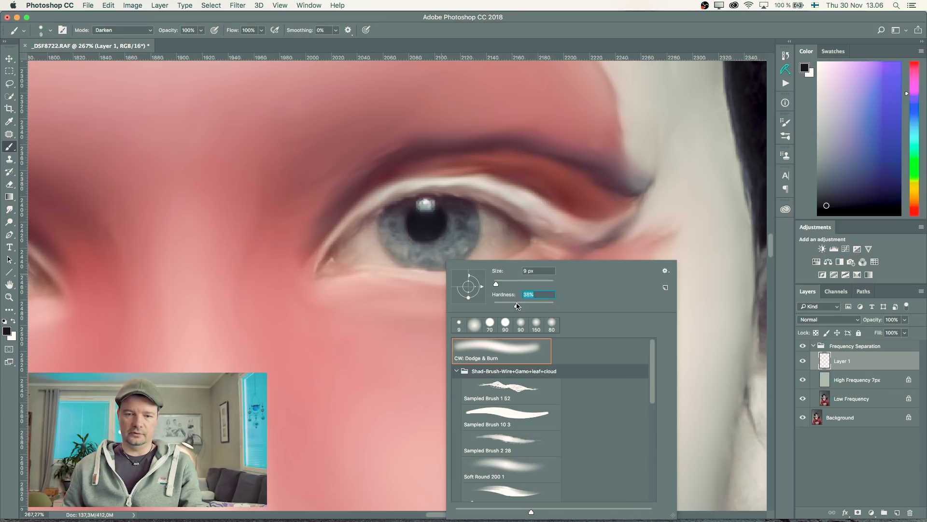
mouse_move(391, 231)
left_mouse_down()
mouse_move(411, 232)
mouse_move(399, 218)
left_mouse_up()
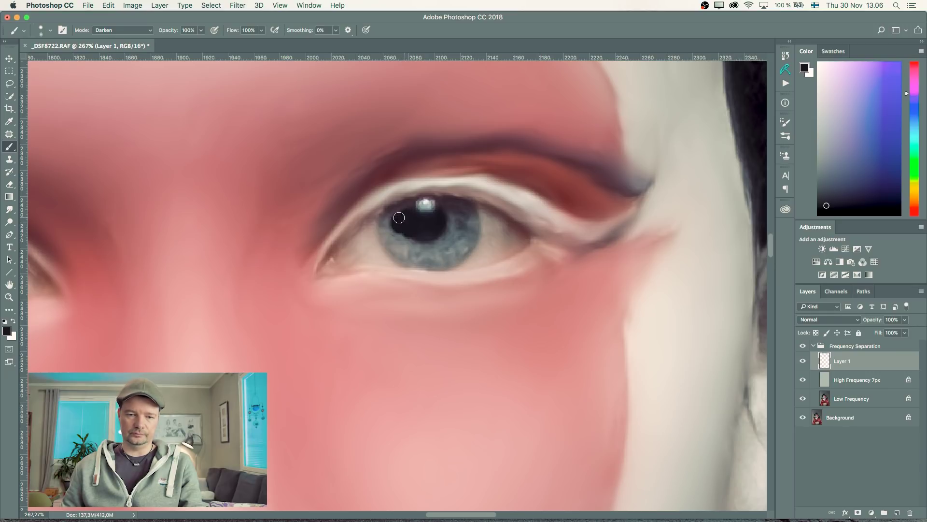
- Set the brush flow to 67% and paint the whole right eyeball near-black, leaving the highlight uncovered
left_click(261, 30)
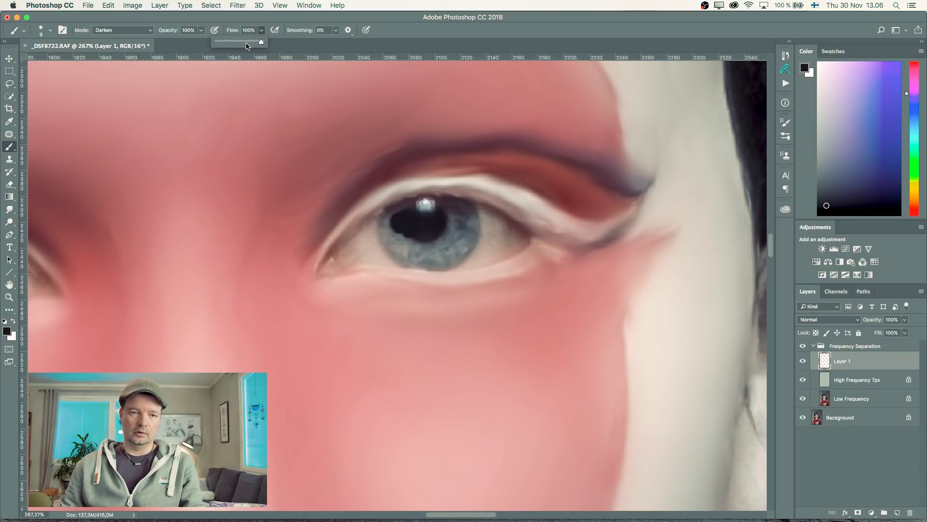
left_click(247, 42)
left_click(404, 213)
left_click_drag(404, 213, 346, 250)
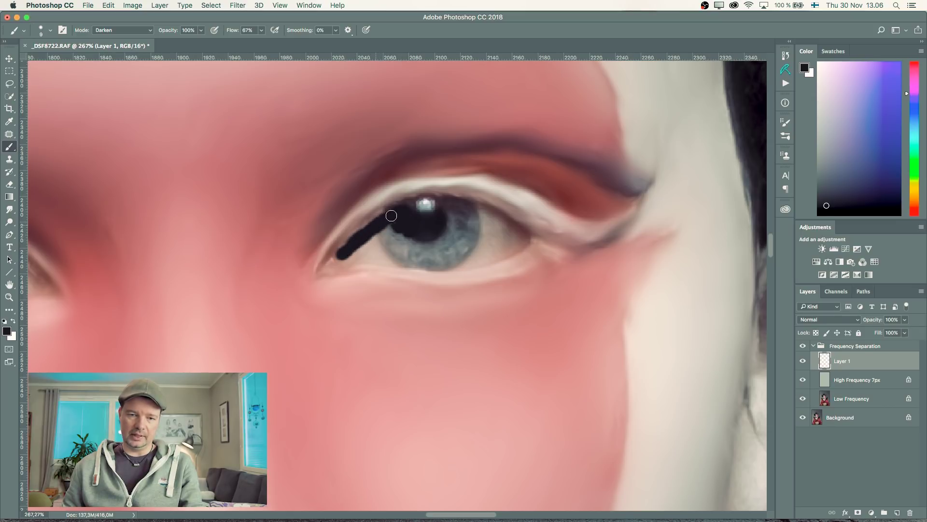
mouse_move(391, 216)
left_mouse_down()
mouse_move(342, 258)
mouse_move(366, 256)
mouse_move(394, 227)
mouse_move(437, 220)
mouse_move(443, 208)
mouse_move(487, 215)
mouse_move(480, 213)
mouse_move(524, 239)
mouse_move(475, 265)
mouse_move(366, 256)
mouse_move(386, 241)
mouse_move(378, 253)
mouse_move(505, 245)
mouse_move(397, 251)
mouse_move(445, 242)
mouse_move(450, 218)
mouse_move(483, 222)
mouse_move(467, 233)
mouse_move(492, 230)
mouse_move(500, 239)
mouse_move(488, 244)
mouse_move(510, 242)
mouse_move(449, 256)
mouse_move(365, 255)
left_mouse_up()
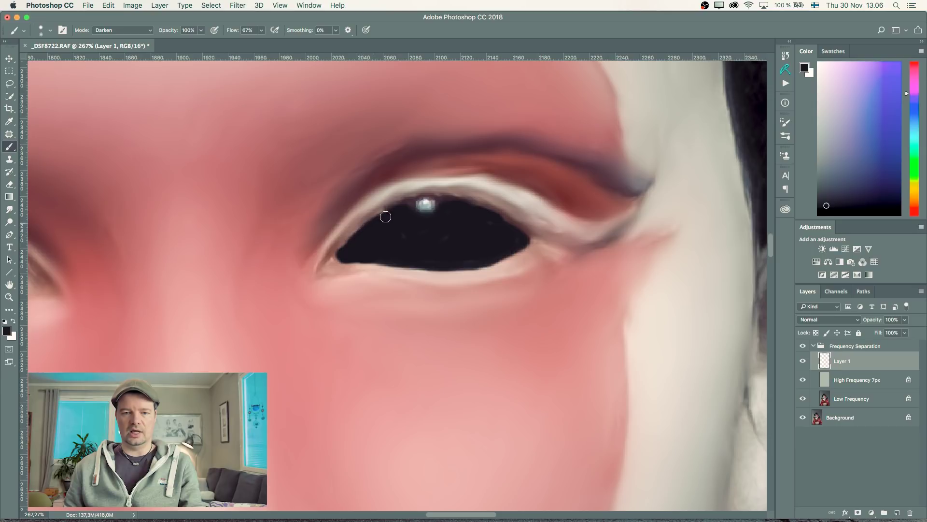
- Sample the left pupil's dark colour and paint the whole left eyeball near-black around its highlight
left_click_drag(306, 308, 410, 256)
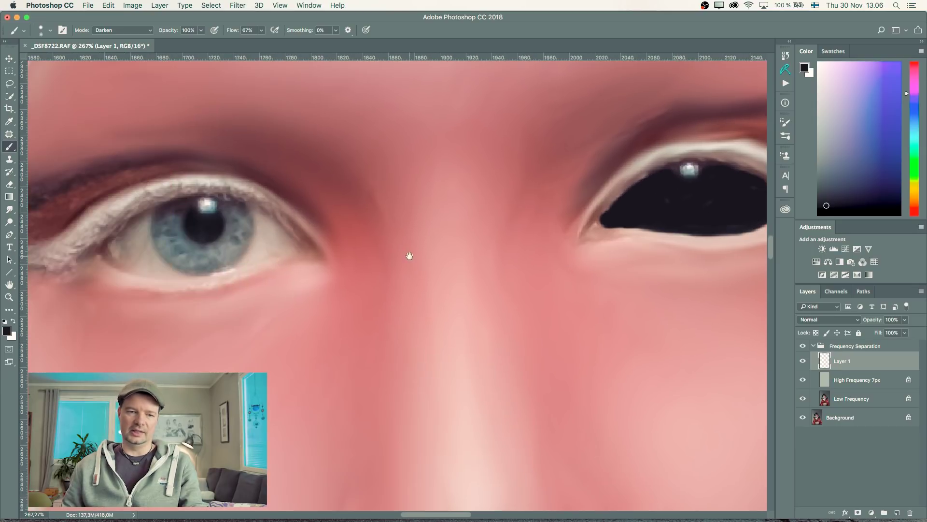
left_click(184, 221, "alt")
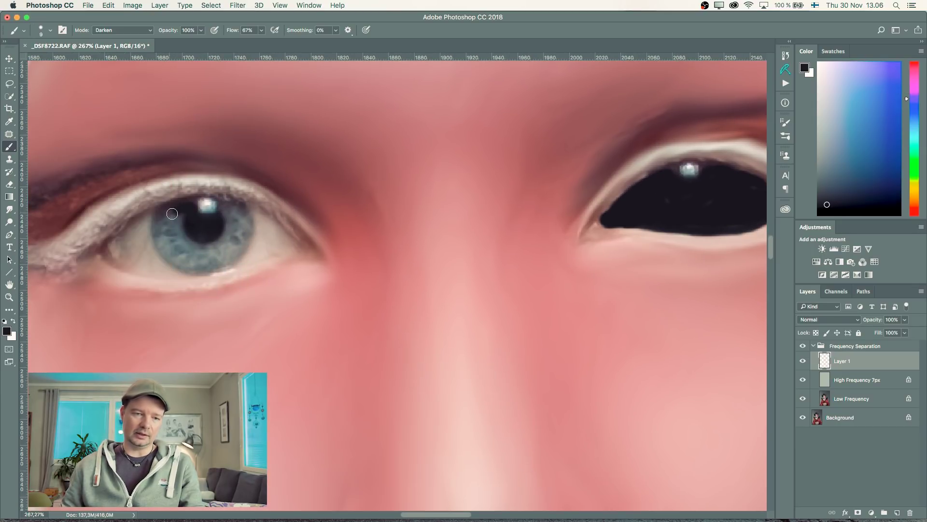
mouse_move(185, 225)
left_mouse_down()
mouse_move(171, 211)
mouse_move(131, 228)
mouse_move(141, 224)
mouse_move(108, 253)
mouse_move(124, 267)
mouse_move(177, 276)
mouse_move(289, 245)
mouse_move(246, 211)
mouse_move(223, 208)
mouse_move(213, 235)
mouse_move(228, 218)
mouse_move(228, 237)
mouse_move(247, 223)
mouse_move(273, 240)
mouse_move(223, 264)
mouse_move(182, 270)
mouse_move(111, 258)
mouse_move(152, 227)
mouse_move(132, 249)
mouse_move(150, 259)
mouse_move(261, 240)
mouse_move(250, 231)
mouse_move(181, 264)
mouse_move(196, 258)
mouse_move(138, 252)
mouse_move(153, 231)
mouse_move(148, 236)
mouse_move(167, 237)
mouse_move(161, 242)
mouse_move(173, 229)
mouse_move(171, 246)
mouse_move(196, 236)
mouse_move(191, 250)
mouse_move(238, 239)
left_mouse_up()
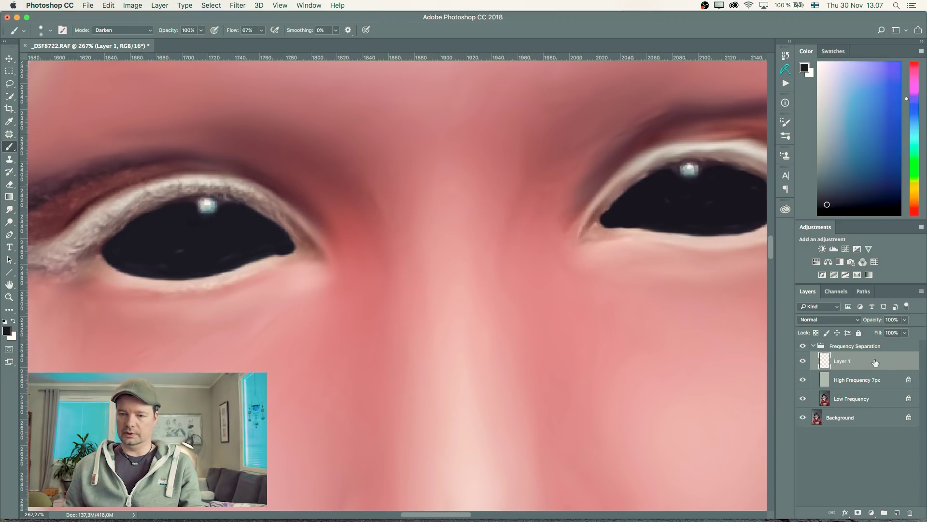
- Smudge the skin texture smooth around the left eye, its eyelids and outer eyeliner on the High Frequency 7px layer
left_click(868, 382)
left_click(9, 209)
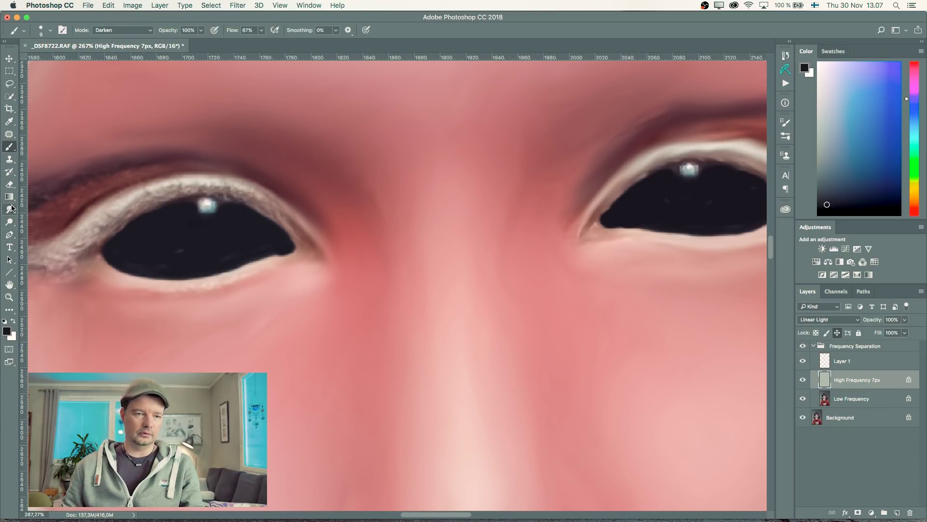
mouse_move(266, 203)
left_mouse_down()
mouse_move(247, 193)
mouse_move(147, 195)
mouse_move(46, 250)
left_mouse_up()
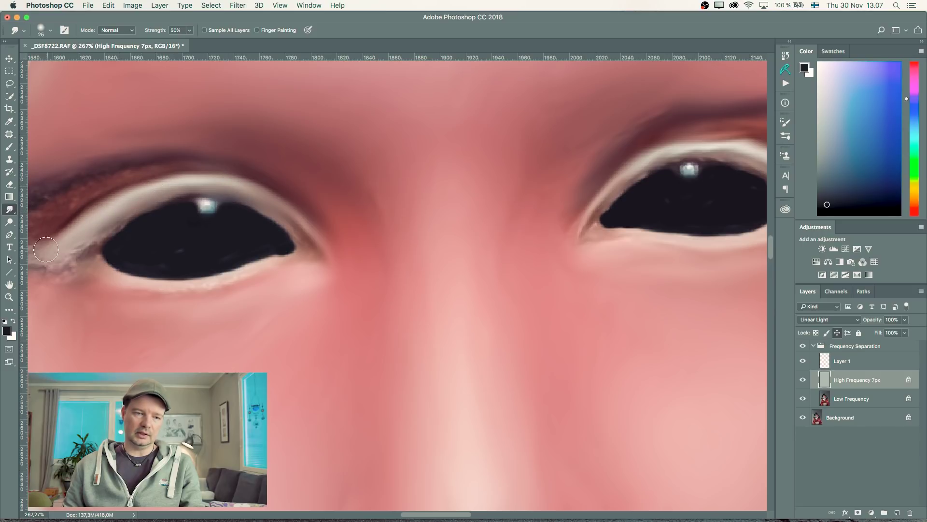
left_click_drag(74, 296, 153, 255)
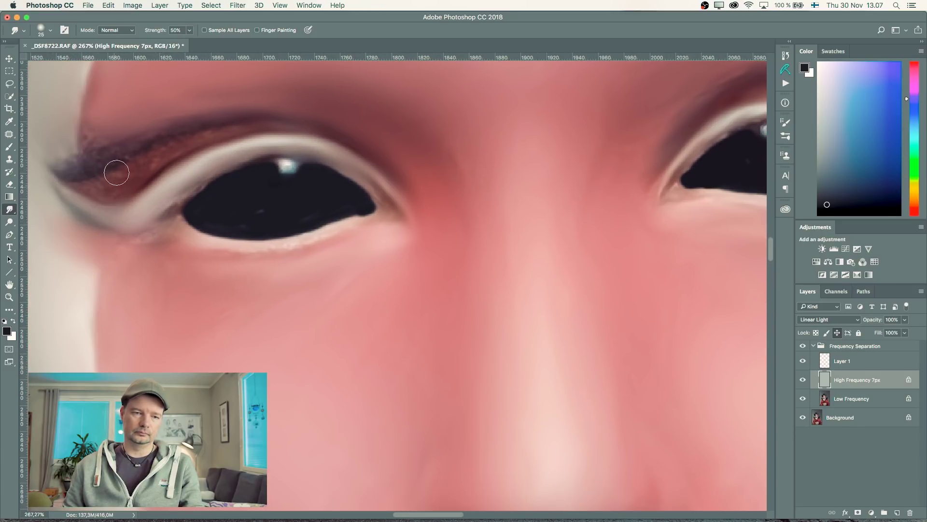
mouse_move(88, 192)
left_mouse_down()
mouse_move(255, 124)
mouse_move(148, 141)
mouse_move(75, 169)
left_mouse_up()
mouse_move(349, 230)
left_mouse_down()
mouse_move(261, 259)
mouse_move(201, 251)
left_mouse_up()
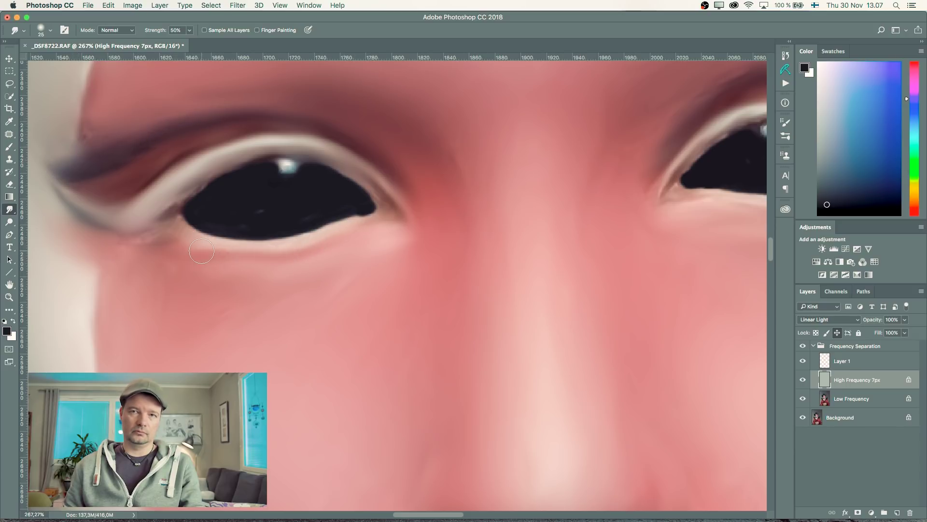
- Examine the whole retouched face, comparing it with and without the painted eyes on Layer 1
key("super+minus")
key("super+minus")
key("super+minus")
key("super+minus")
key("super+minus")
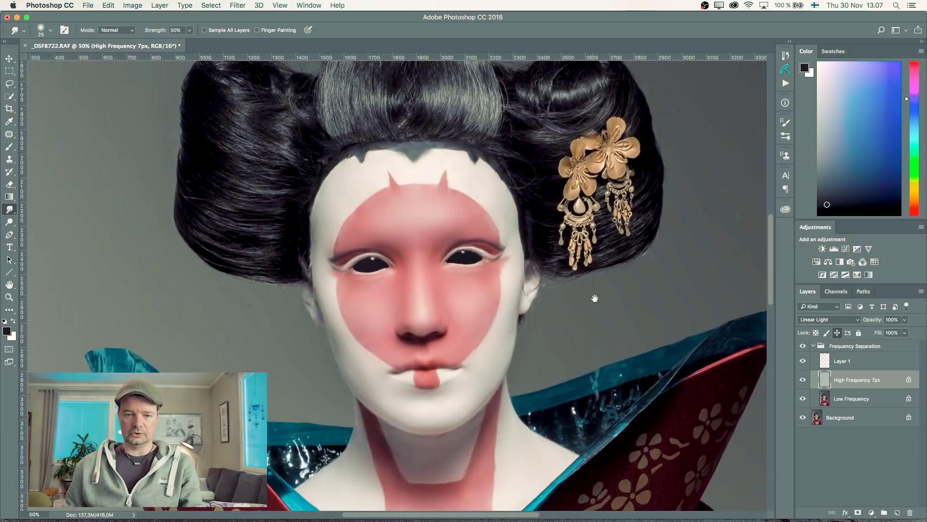
left_click_drag(474, 363, 448, 320)
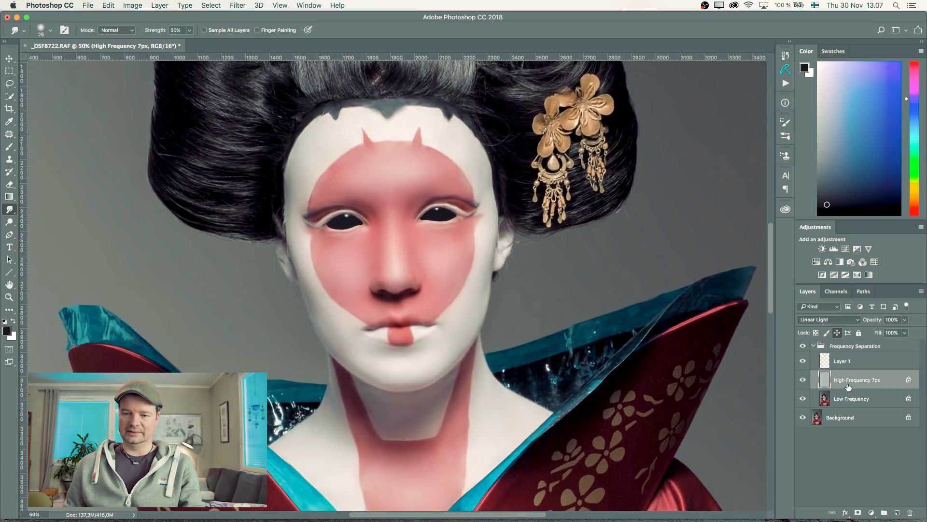
left_click(803, 361)
left_click(802, 361)
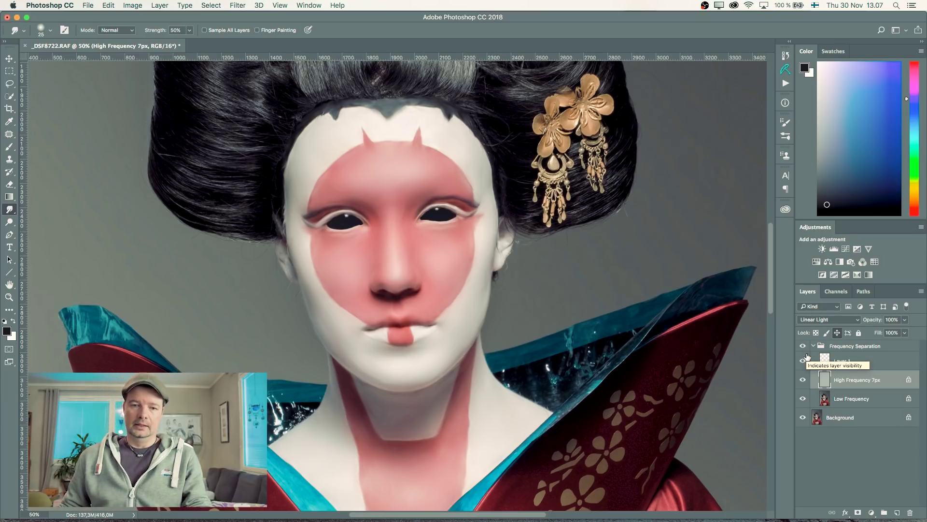
left_click_drag(433, 341, 431, 315)
key("super+minus")
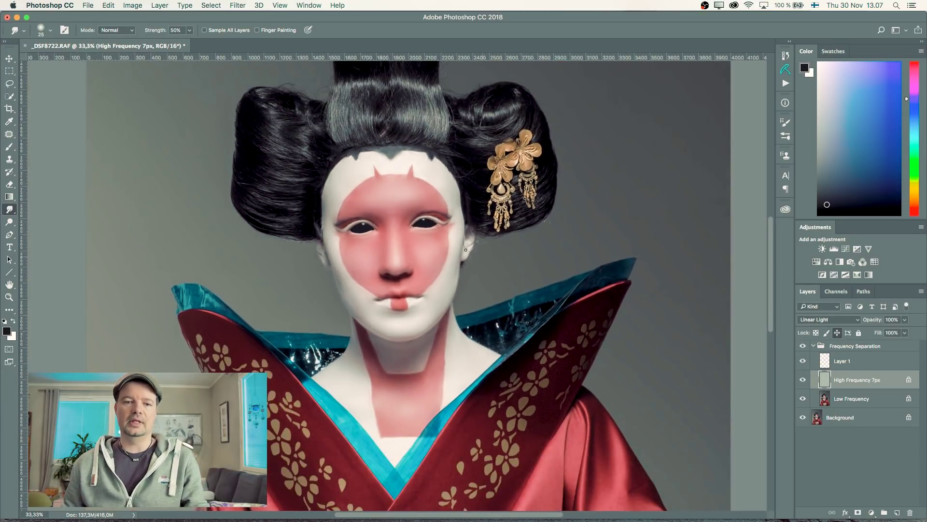
left_click(10, 297)
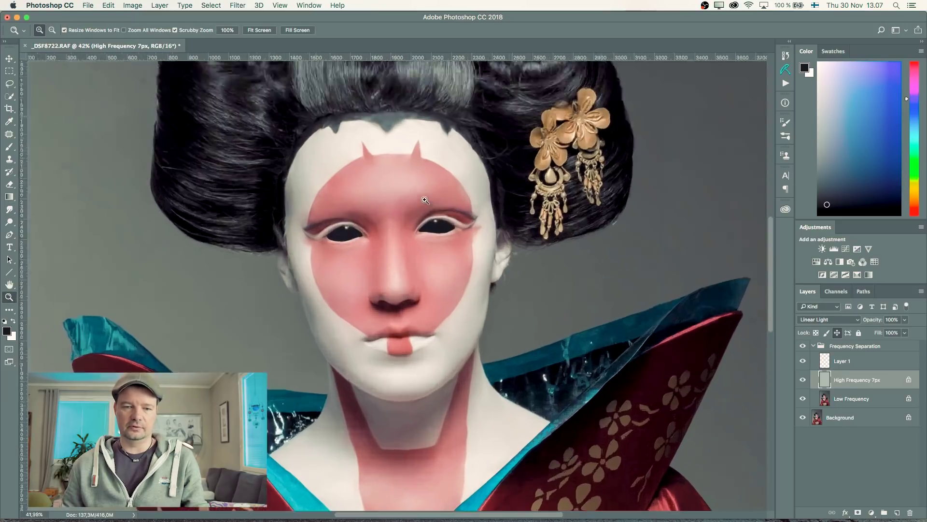
left_click_drag(405, 217, 421, 187)
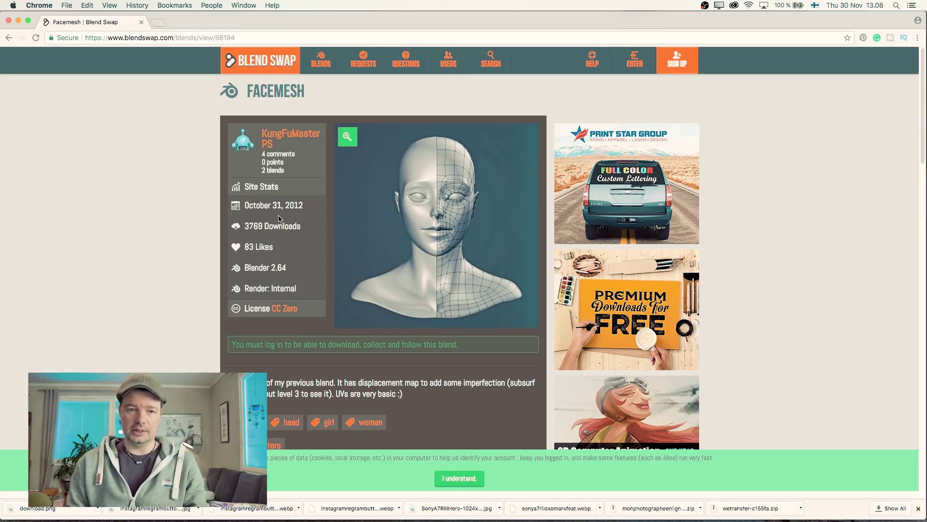
- Switch to Blender, turn the metallic head model to face forward and render the scene
mouse_move(406, 189)
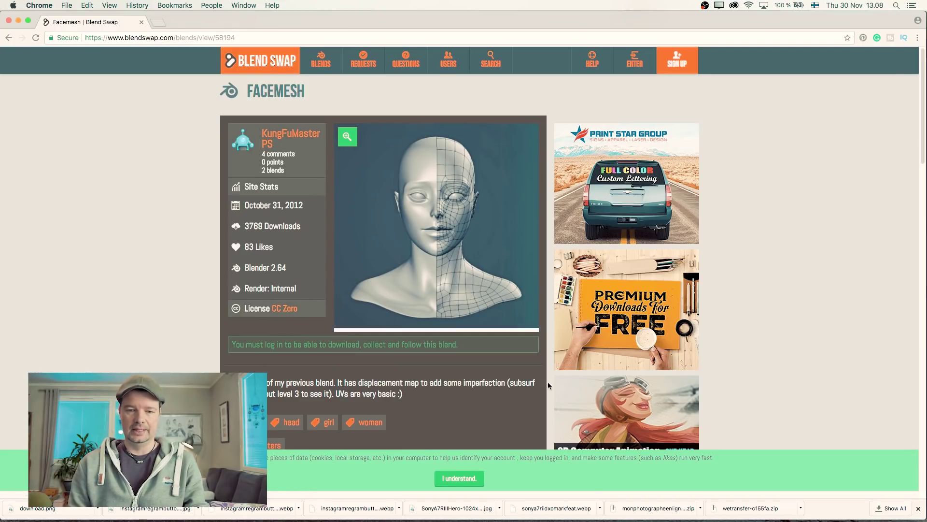
mouse_move(587, 517)
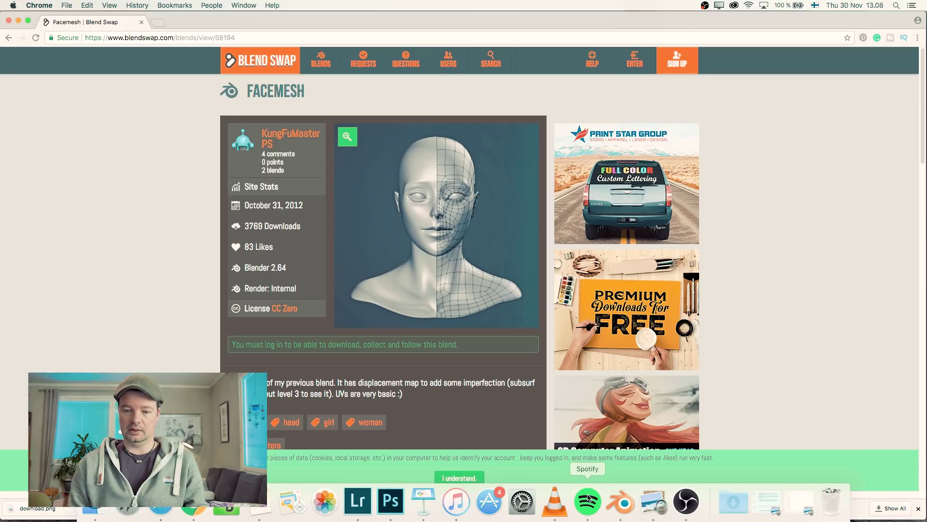
left_click(622, 502)
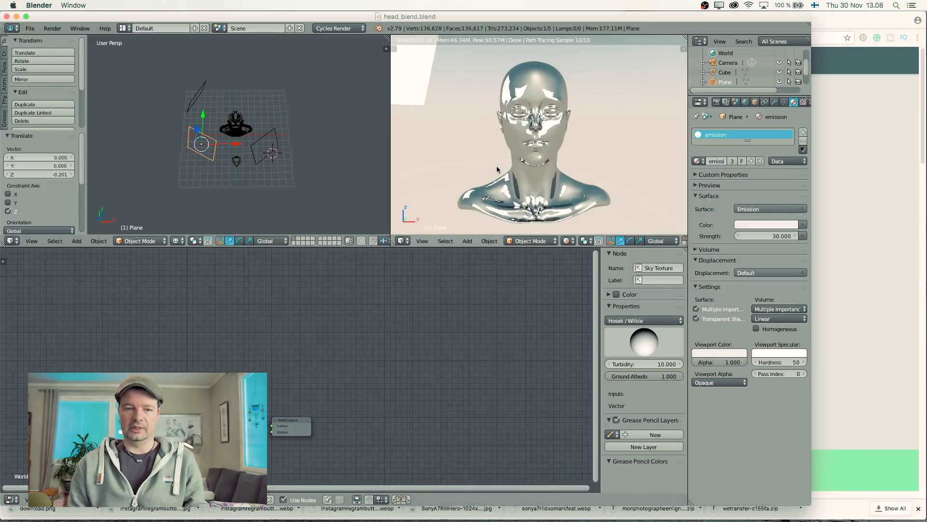
scroll(544, 179, "left", 5)
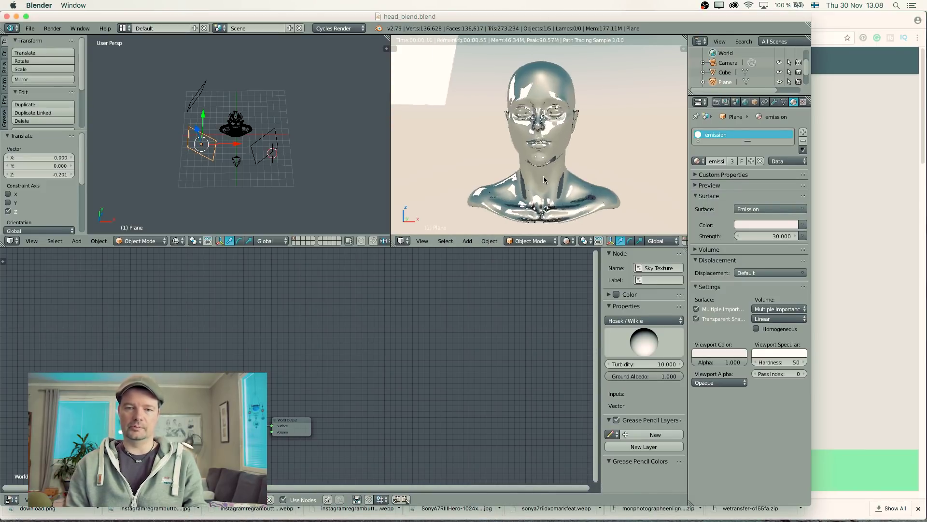
scroll(544, 179, "right", 10)
scroll(544, 180, "left", 10)
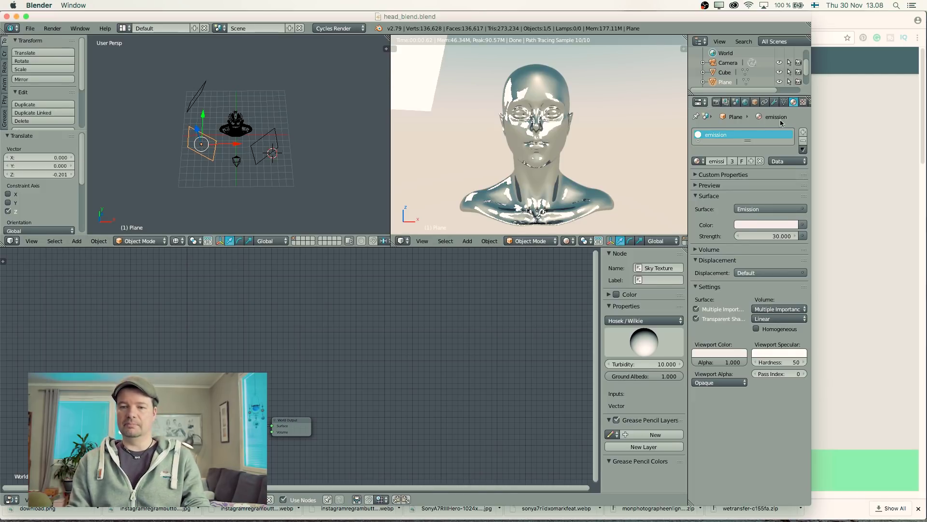
left_click(716, 103)
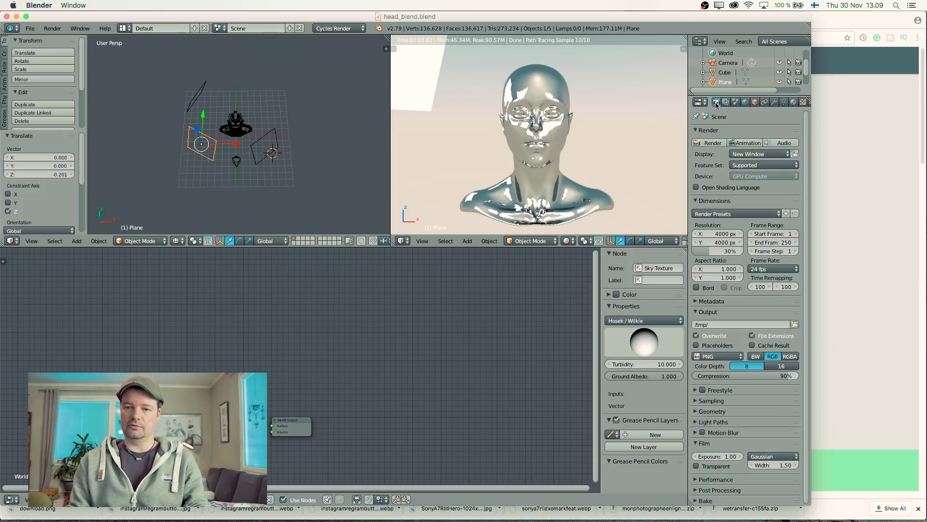
left_click(713, 143)
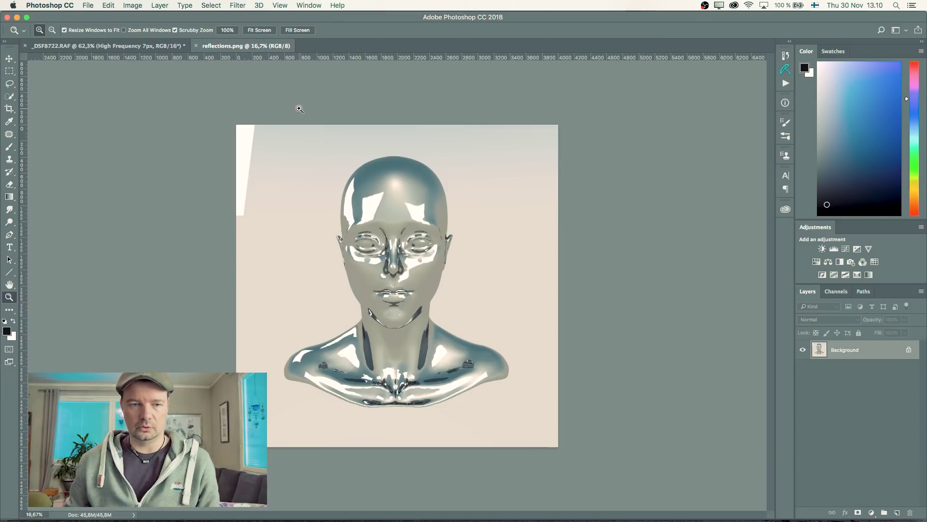
- Select the chrome head and shoulders in reflections.png with the Quick Selection tool
left_click_drag(390, 260, 68, 123)
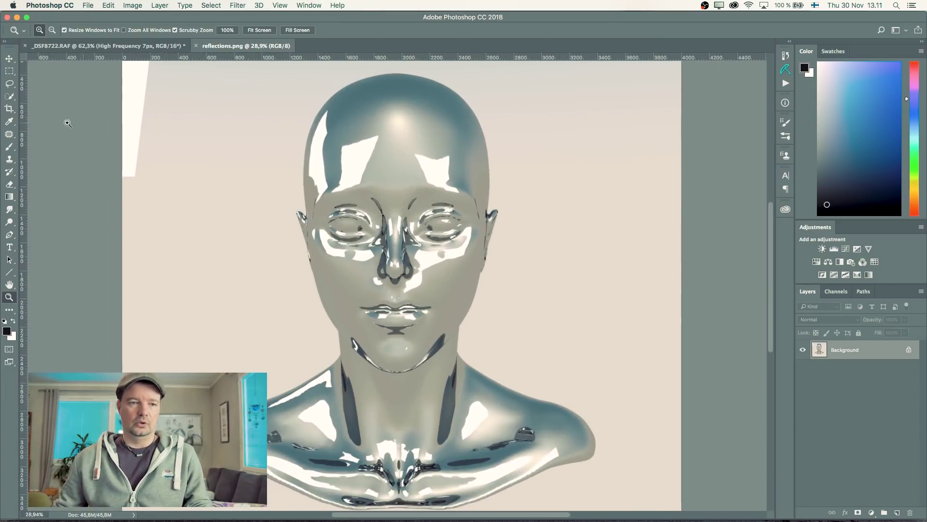
left_click_drag(310, 211, 288, 239)
left_click(10, 96)
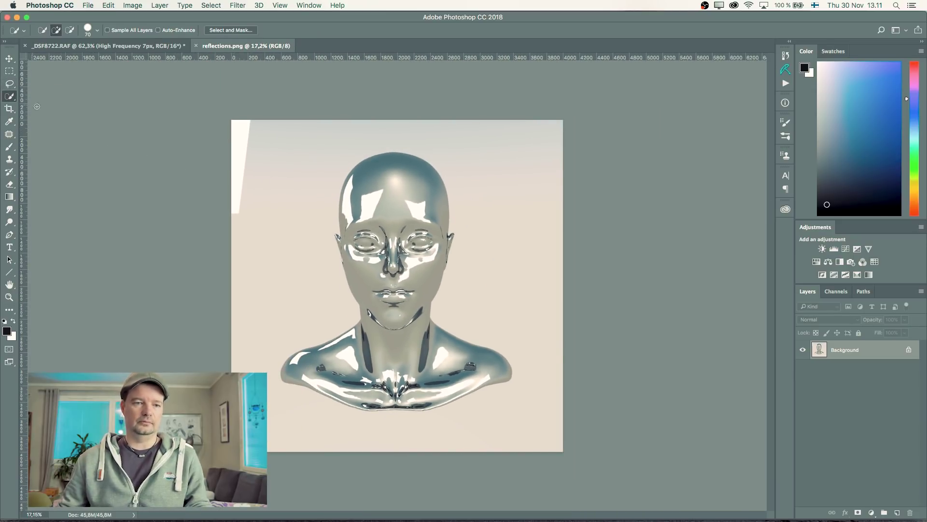
mouse_move(369, 185)
left_mouse_down()
mouse_move(352, 312)
mouse_move(325, 358)
mouse_move(361, 384)
mouse_move(477, 368)
left_mouse_up()
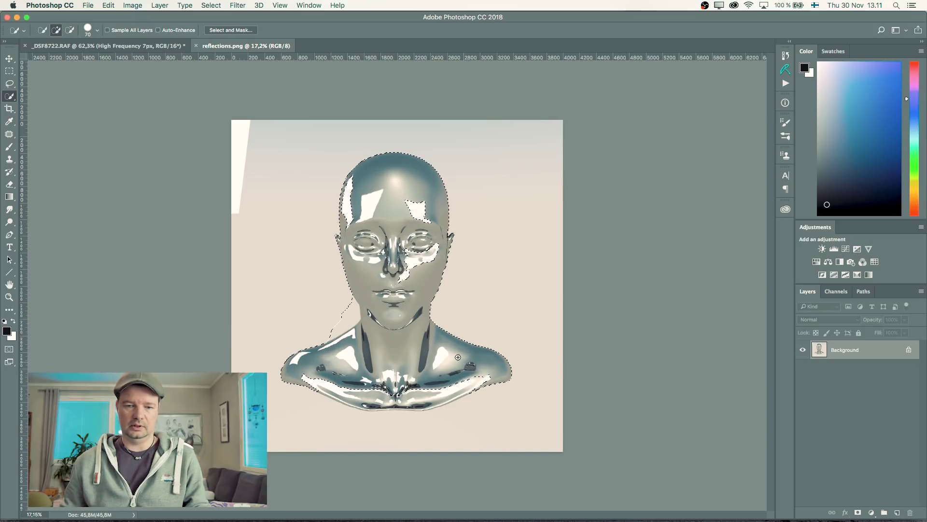
- Enlarge the selection brush to 100 px and subtract the background beside the neck, refining the selection along the bust's outline
left_click_drag(339, 308, 344, 322)
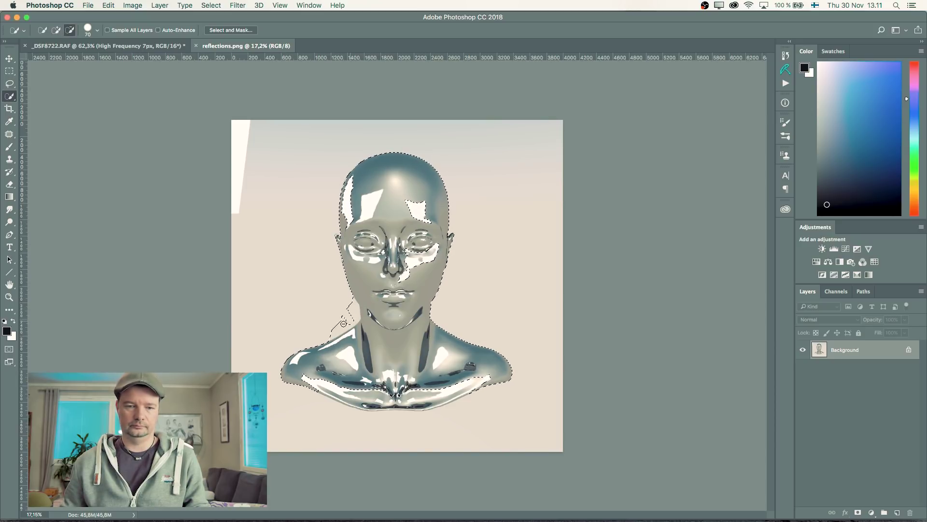
key("bracketright")
key("bracketright")
key("bracketright")
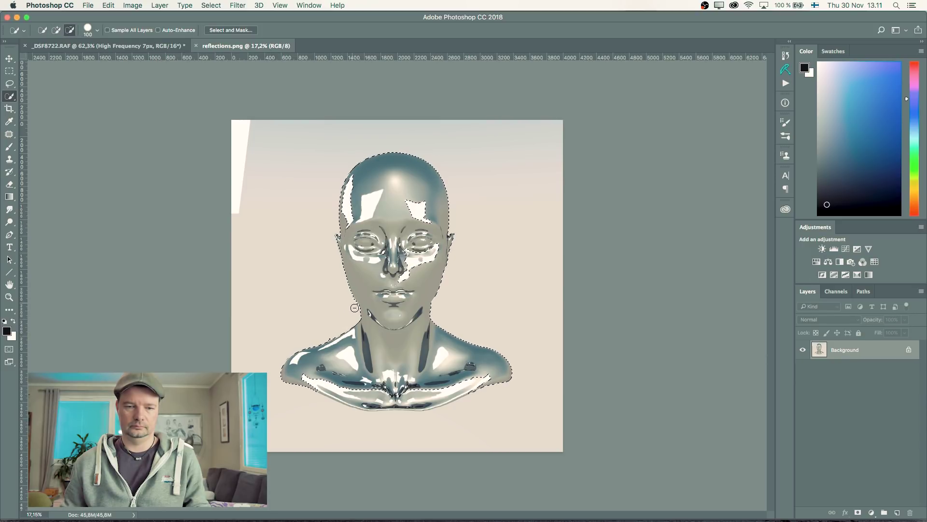
key("alt")
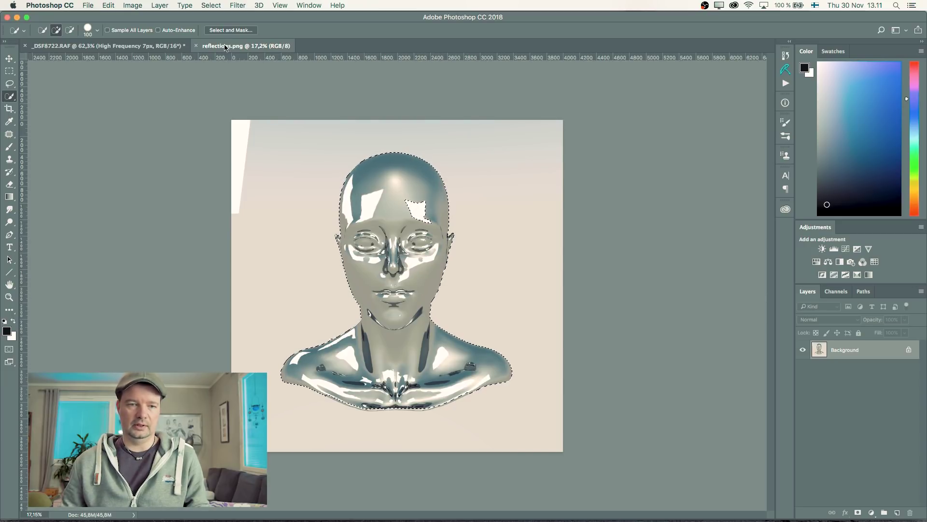
- Bring the selected chrome head from reflections.png into the portrait document, accepting the colour profile conversion, and move it over the geisha's face
left_click_drag(242, 46, 231, 68)
left_click(14, 61)
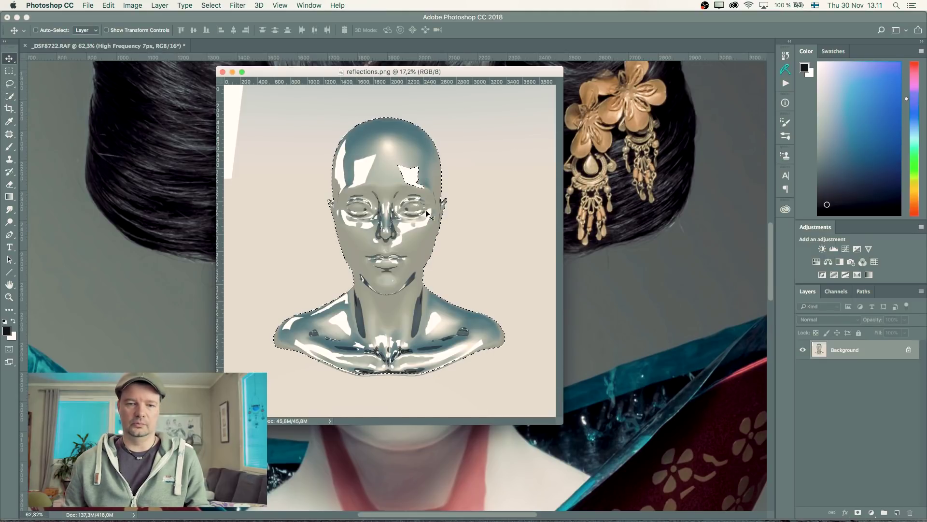
left_click_drag(425, 209, 611, 259)
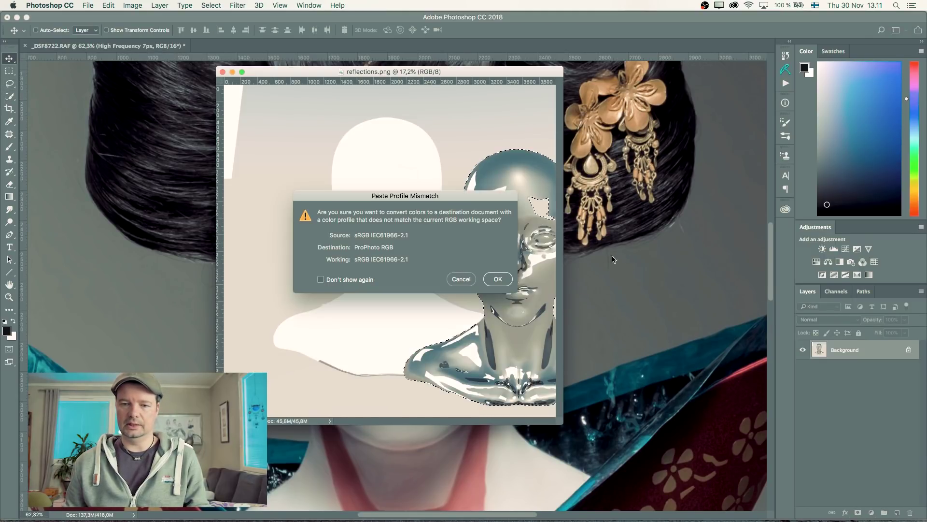
left_click(498, 280)
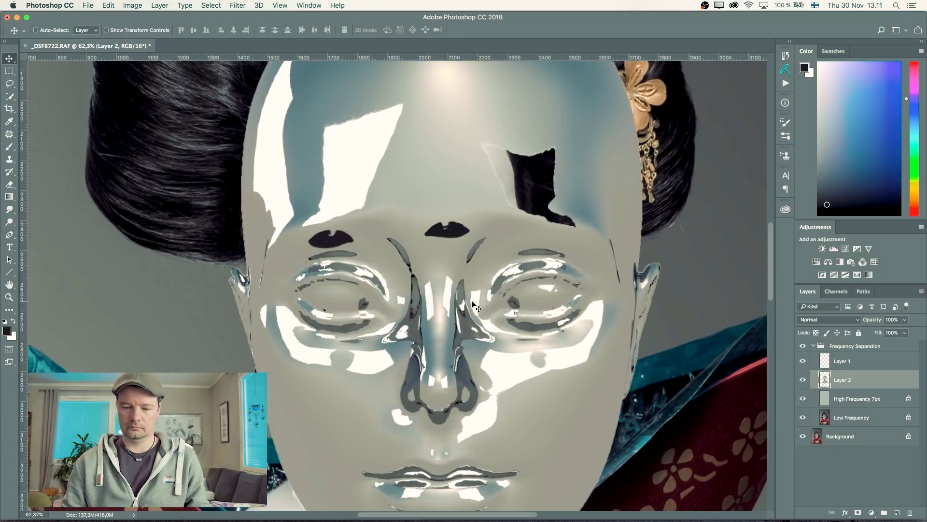
key("super+minus")
key("super+minus")
key("super+minus")
key("super+minus")
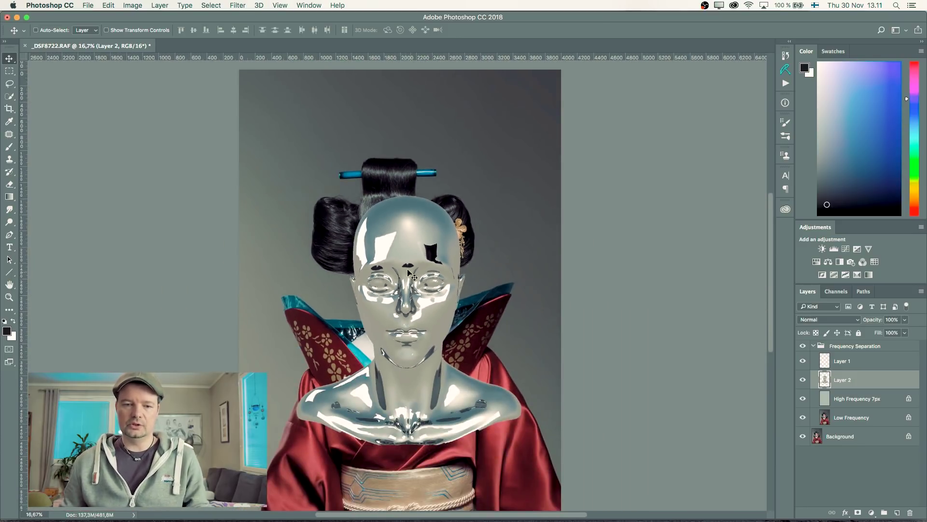
left_click_drag(409, 274, 400, 300)
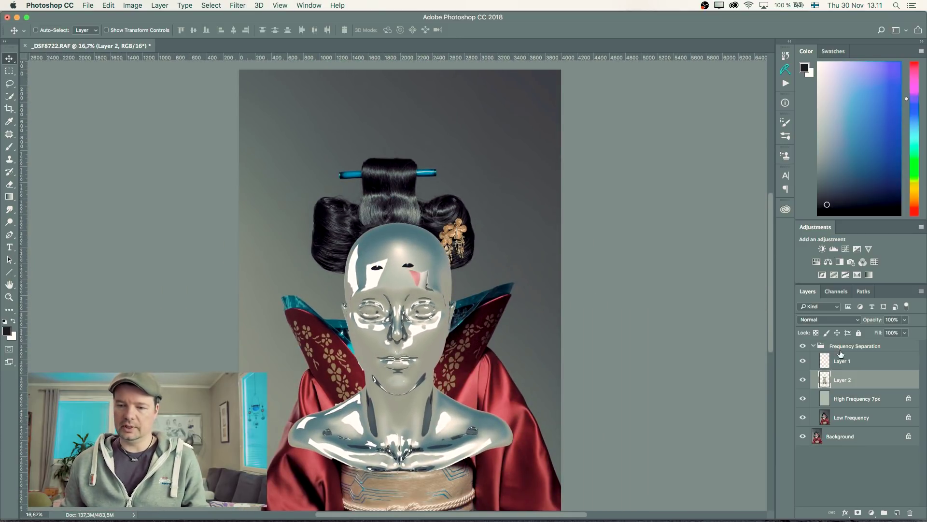
- Stack the chrome head layer above Layer 1 and set its blend mode to Overlay
left_click_drag(855, 380, 851, 355)
key("alt+shift+o")
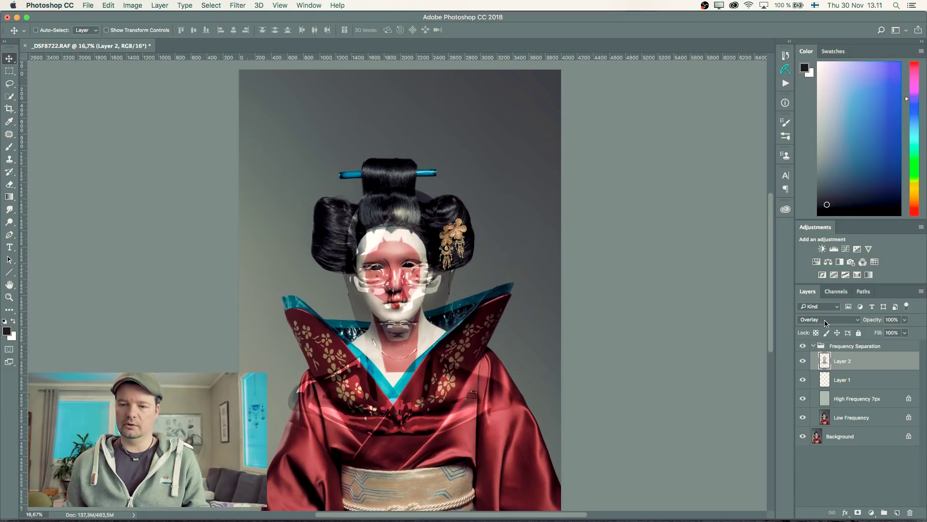
left_click(826, 321)
left_click(824, 320)
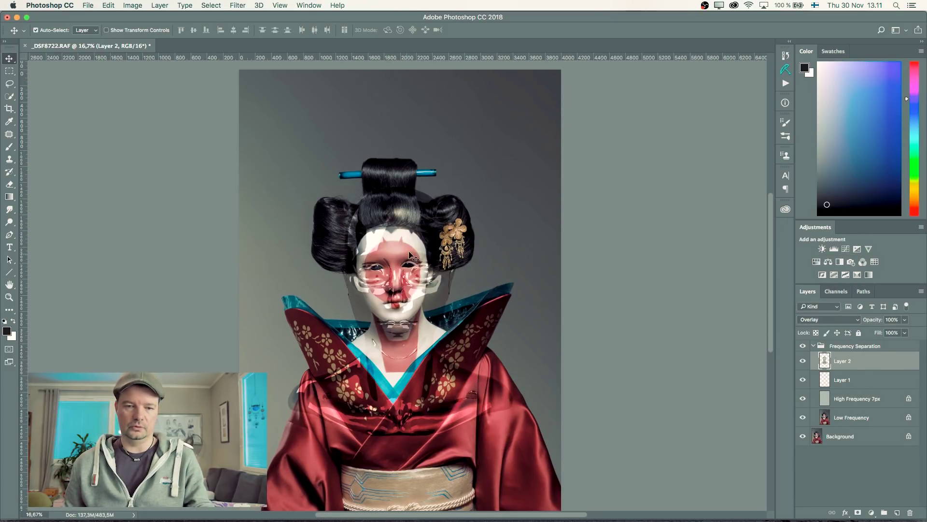
- Scale the chrome head with Free Transform to about 62.8% and align its eyes, nose and mouth with the geisha's face
key("super+t")
left_click_drag(512, 185, 430, 278)
left_click_drag(363, 373, 398, 319)
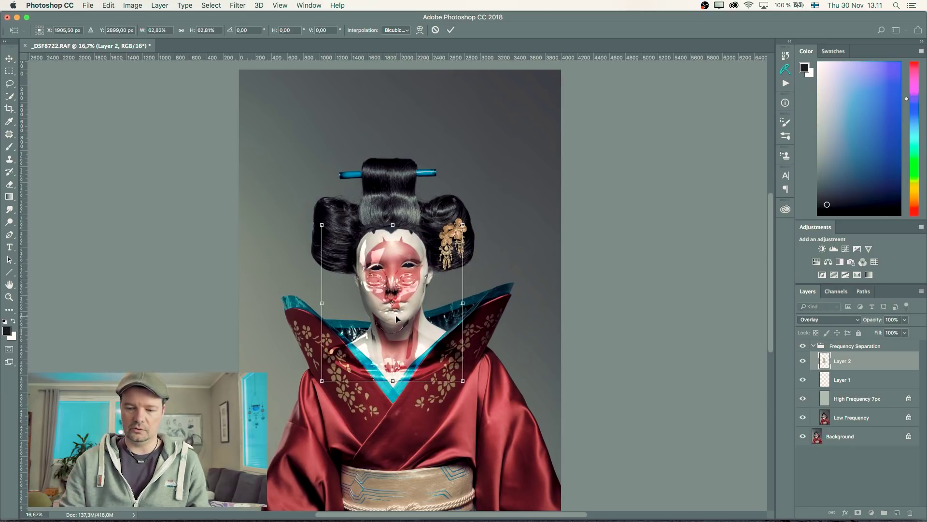
key("super+plus")
key("super+plus")
key("super+plus")
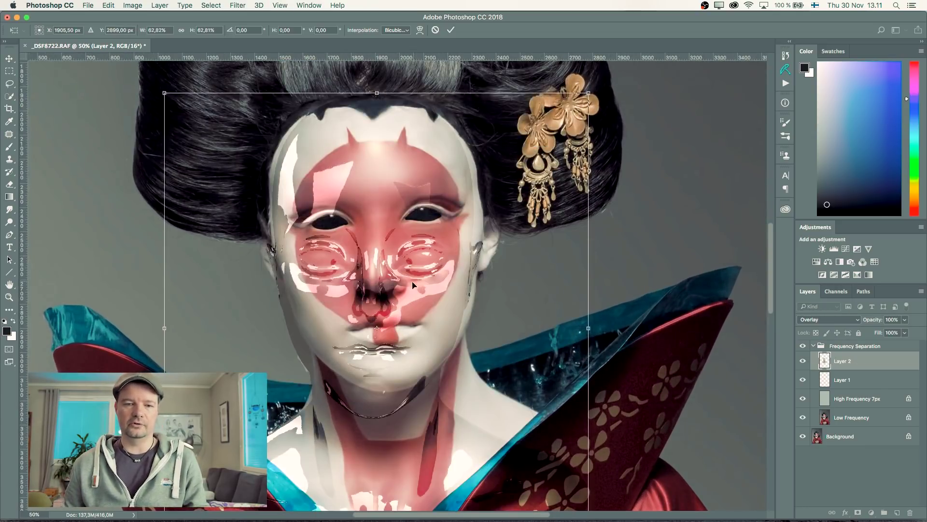
left_click_drag(413, 285, 416, 255)
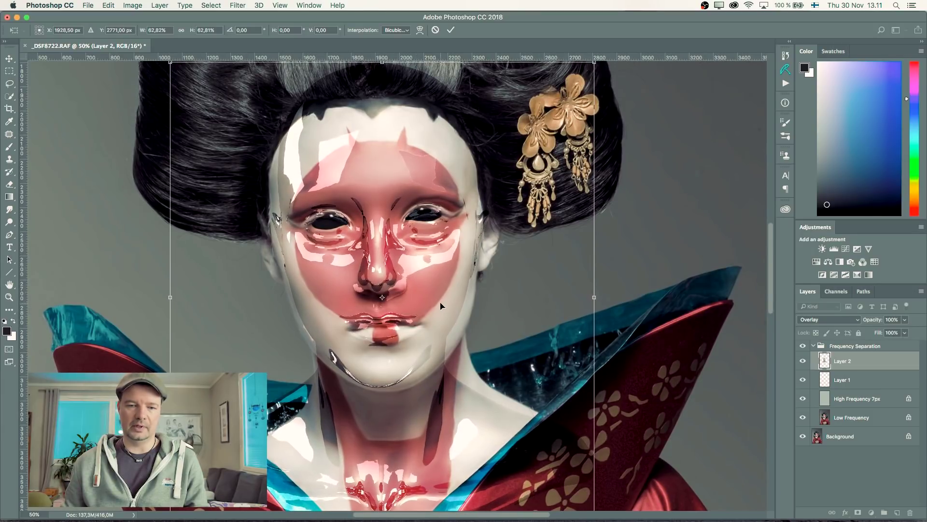
- Warp the chrome head layer so its eyes, lips and chin line follow the geisha's features, and apply the transform
left_click(420, 30)
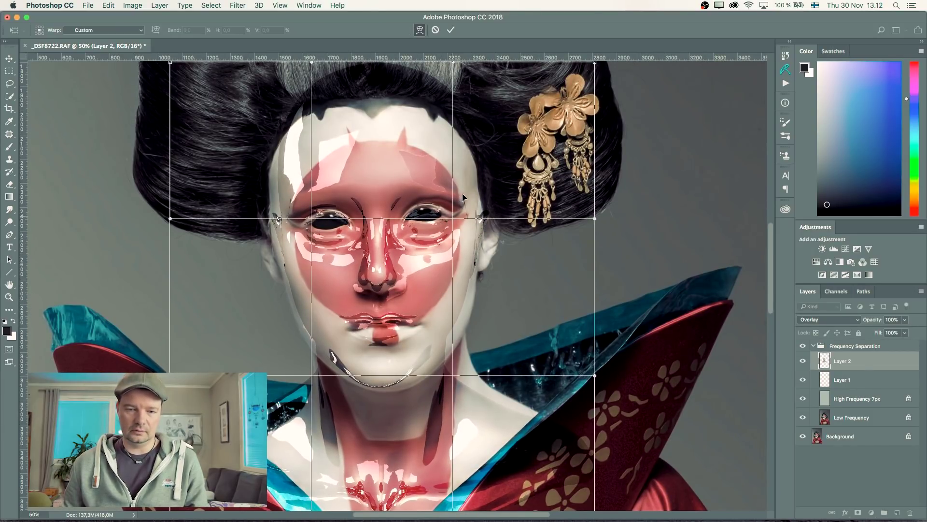
left_click_drag(462, 195, 456, 209)
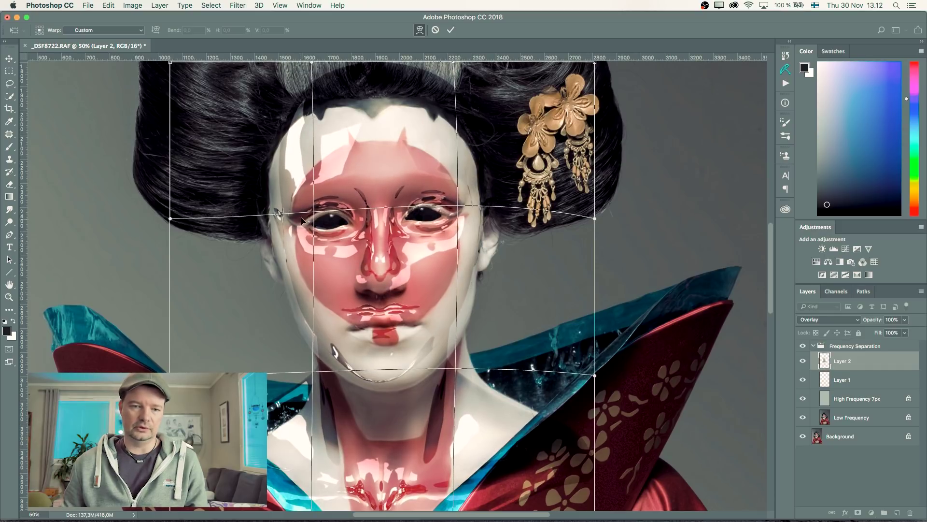
mouse_move(301, 221)
left_mouse_down()
mouse_move(331, 348)
mouse_move(306, 213)
left_mouse_up()
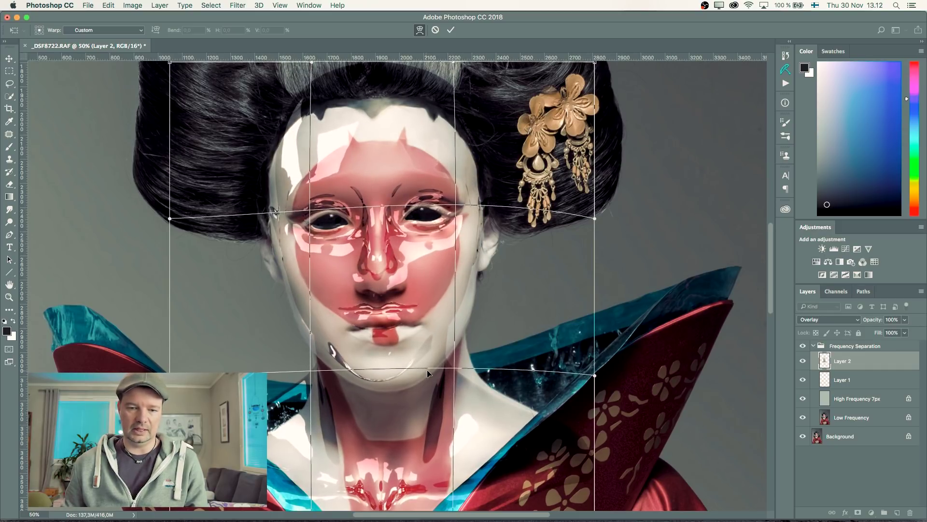
left_click_drag(431, 365, 443, 386)
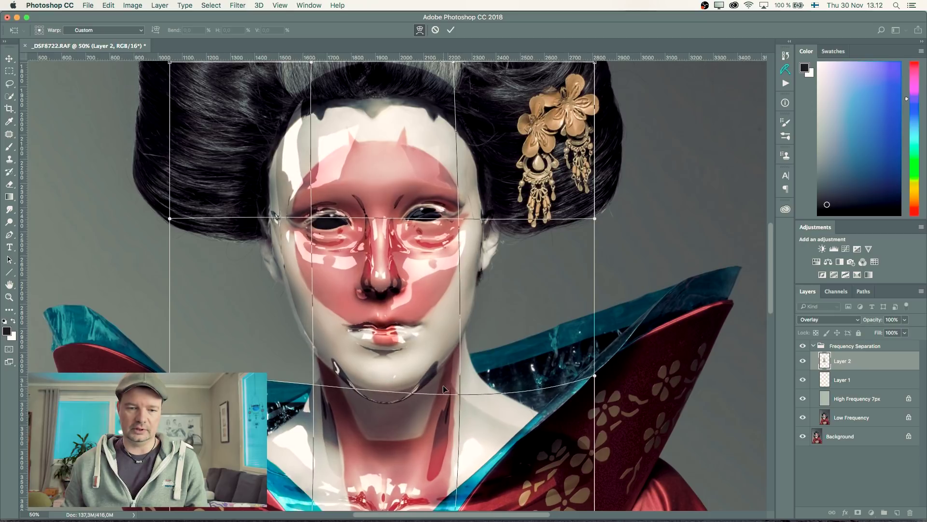
mouse_move(315, 383)
left_mouse_down()
mouse_move(330, 379)
mouse_move(316, 382)
left_mouse_up()
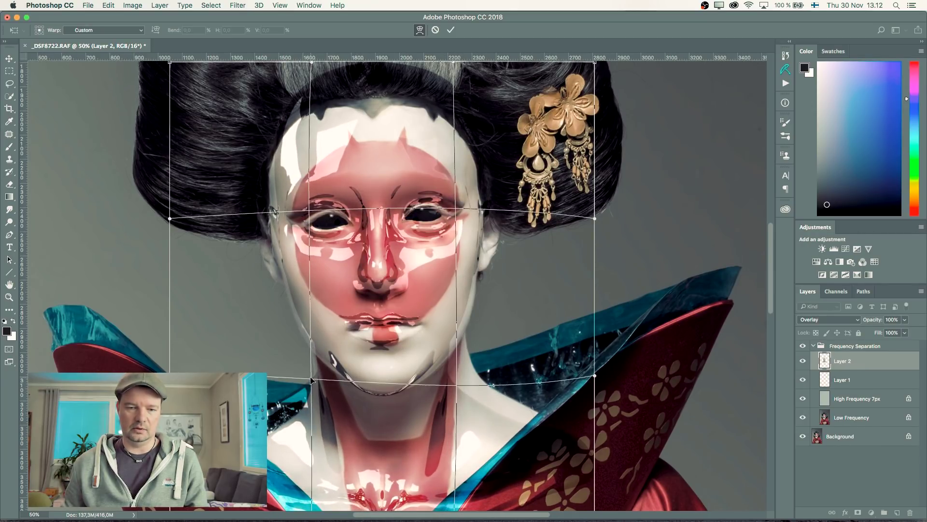
left_click_drag(311, 380, 320, 385)
key("Return")
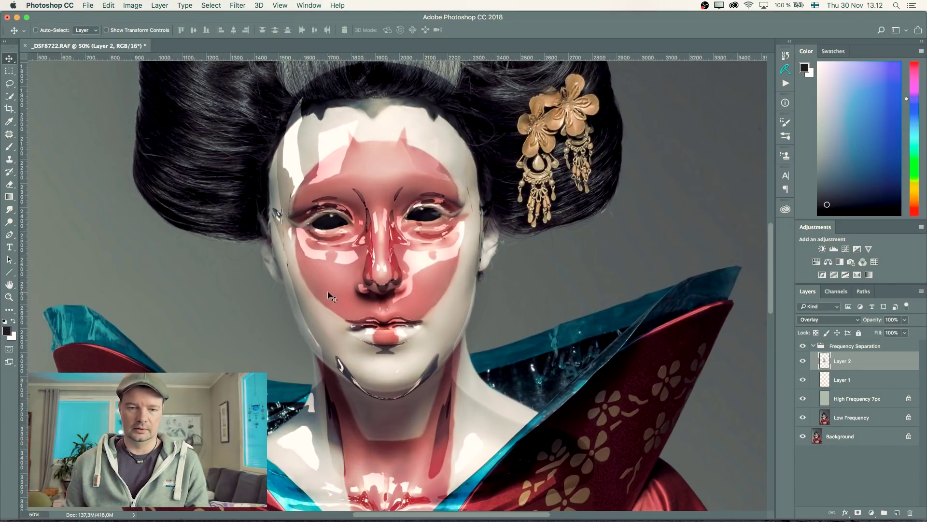
- Start a Puppet Warp on Layer 2 and pin the reflections under the eyes, on the cheeks and around the nose, fitting the nostrils
scroll(427, 306, "down", 3)
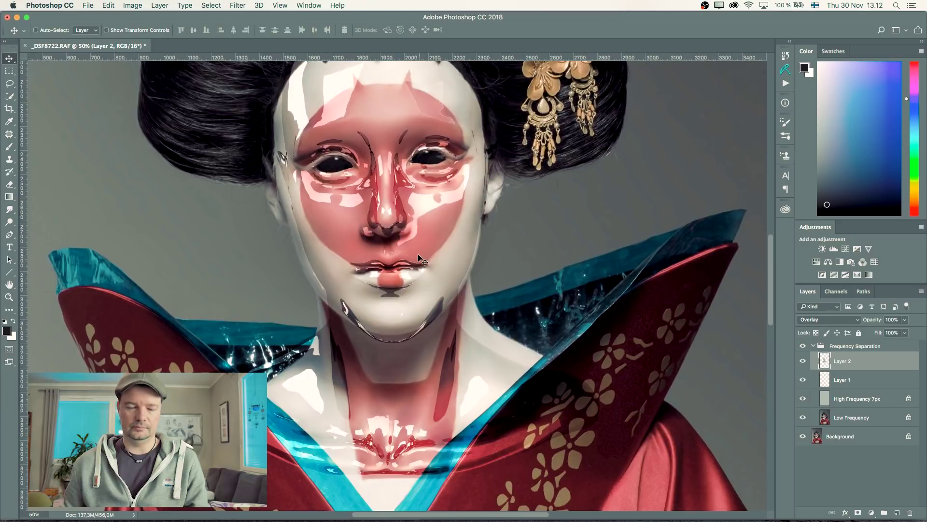
left_click(158, 5)
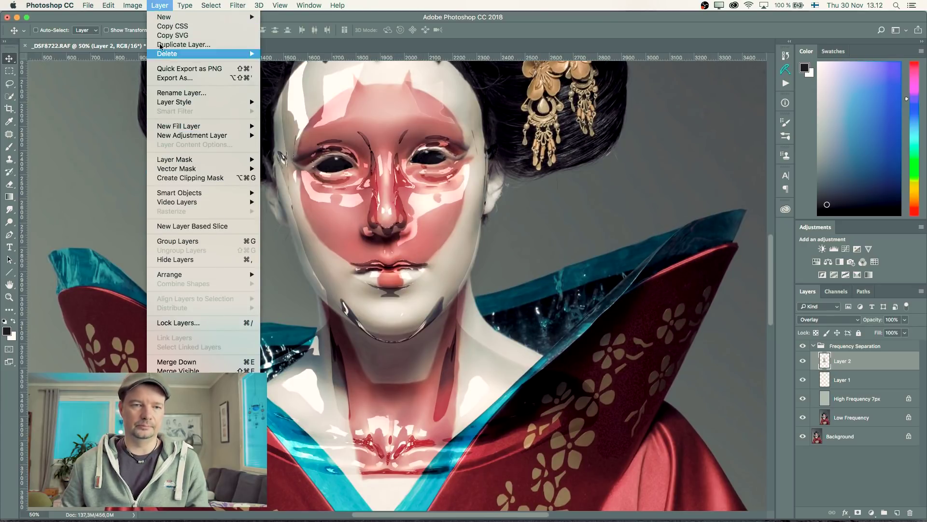
mouse_move(138, 6)
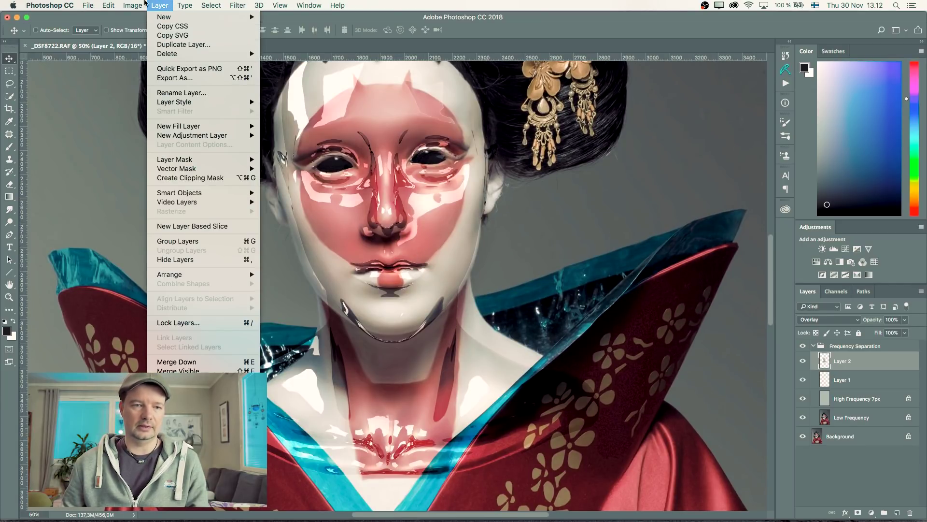
mouse_move(109, 5)
left_click(161, 192)
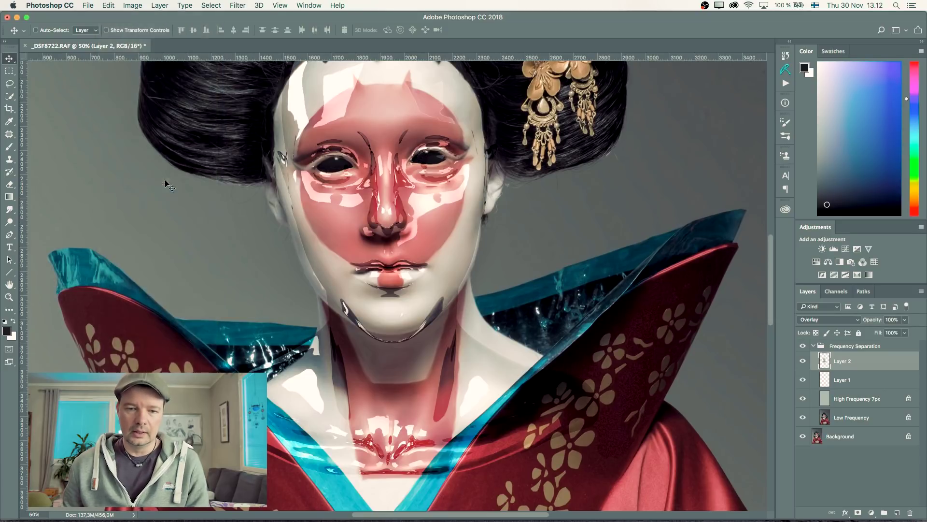
left_click(434, 170)
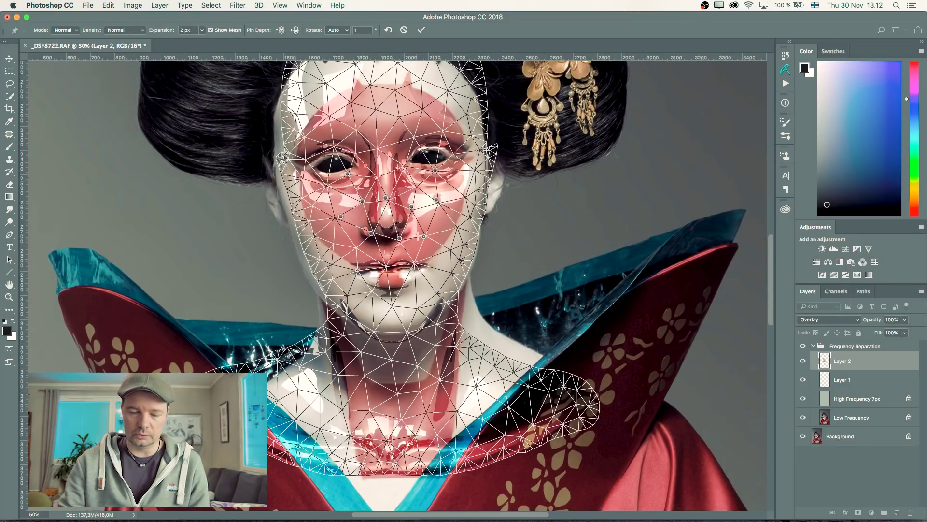
key("super+plus")
left_click_drag(408, 189, 388, 232)
left_click_drag(446, 234, 435, 236)
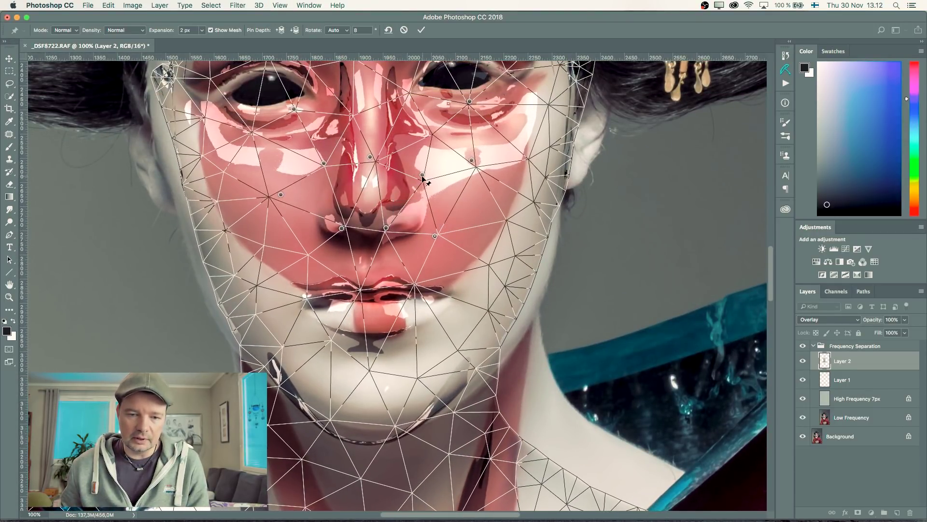
left_click_drag(422, 177, 409, 186)
left_click_drag(341, 228, 335, 229)
- Add Puppet Warp pins along the mouth and beside it, and shift them so the reflected lip line matches the geisha's lips
left_click_drag(403, 269, 419, 239)
left_click(431, 255)
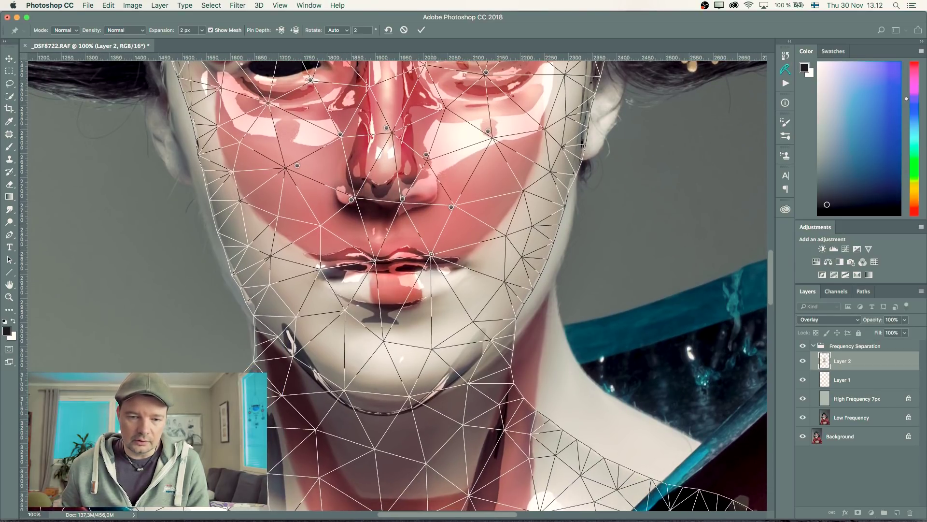
left_click(376, 260)
left_click_drag(435, 256, 437, 256)
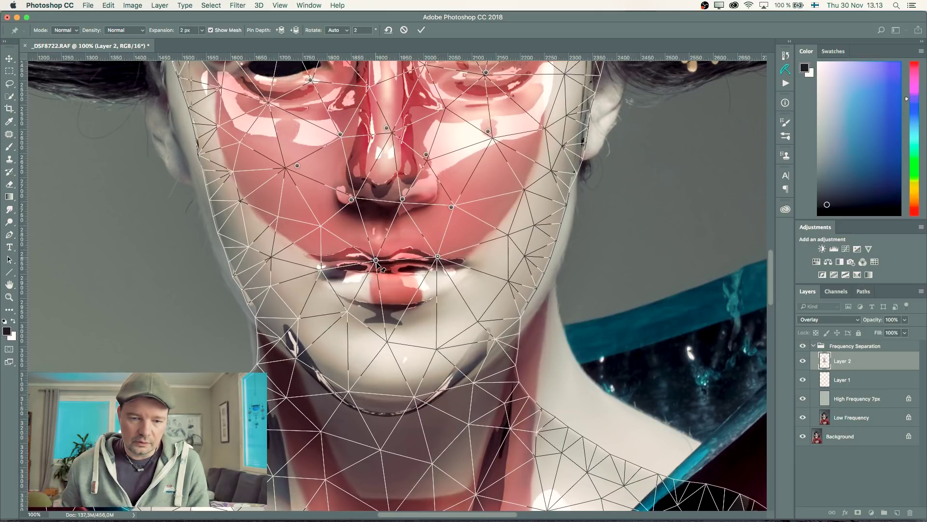
left_click_drag(376, 260, 379, 262)
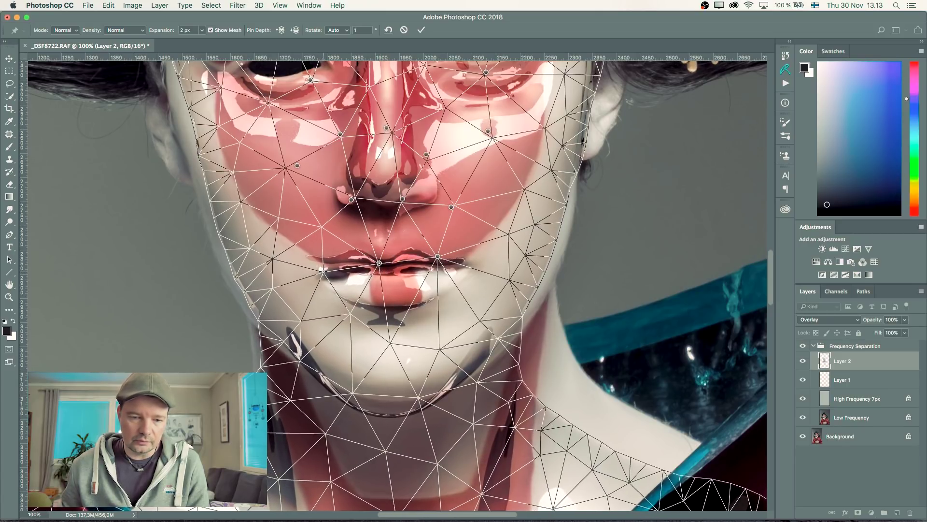
left_click_drag(322, 271, 274, 285)
left_click(278, 267)
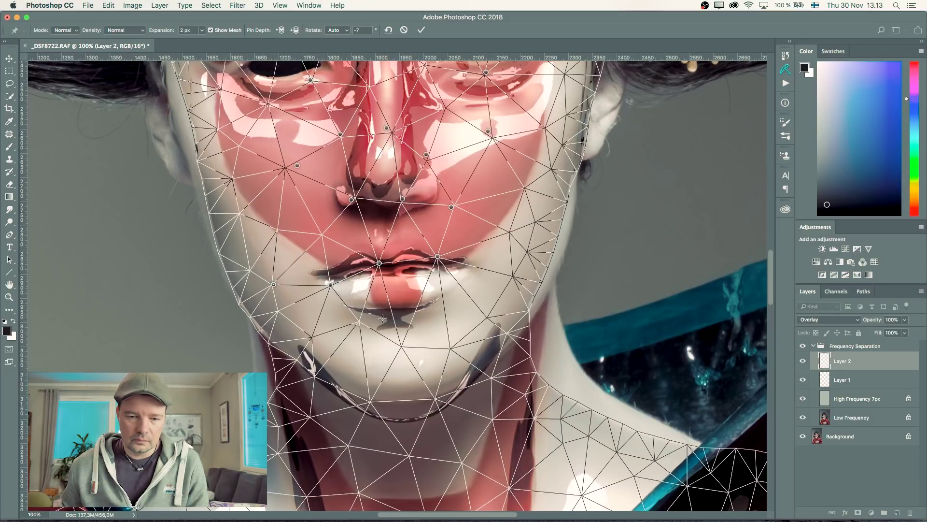
- Pin the chin area below the lower lip and pull the reflections up to fit the geisha's chin
left_click(400, 343)
left_click_drag(399, 342, 364, 313)
left_click(360, 318)
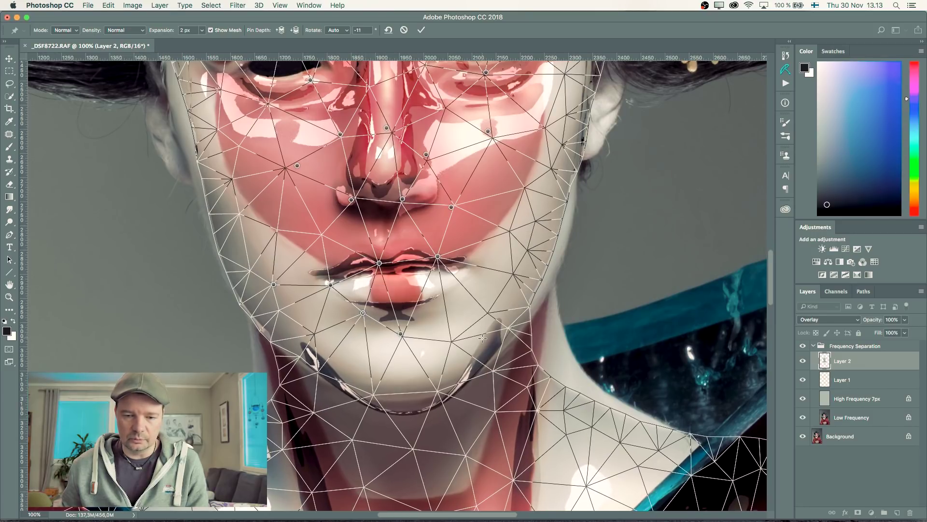
left_click_drag(459, 339, 462, 335)
- Pin the brow area above the eye and adjust the pins under the eyes, on the nose bridge and at the nostril
left_click_drag(463, 190, 439, 303)
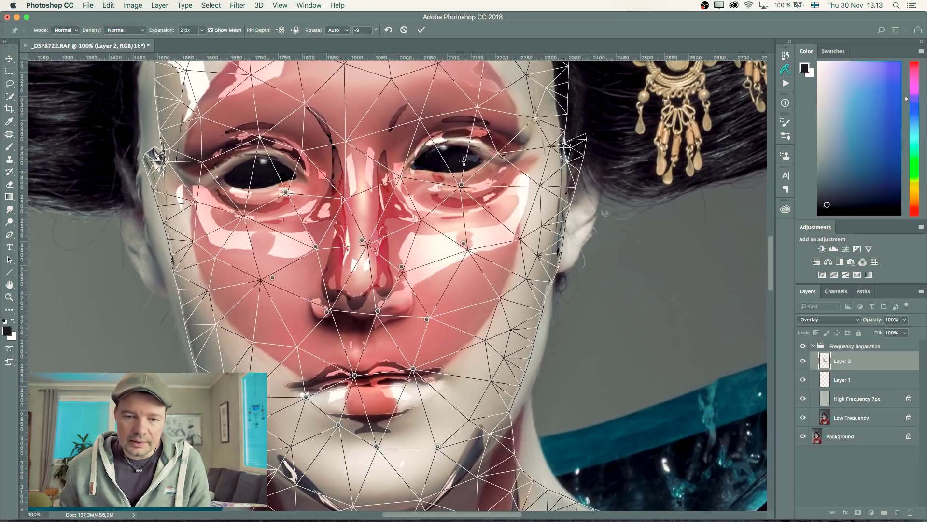
left_click(478, 105)
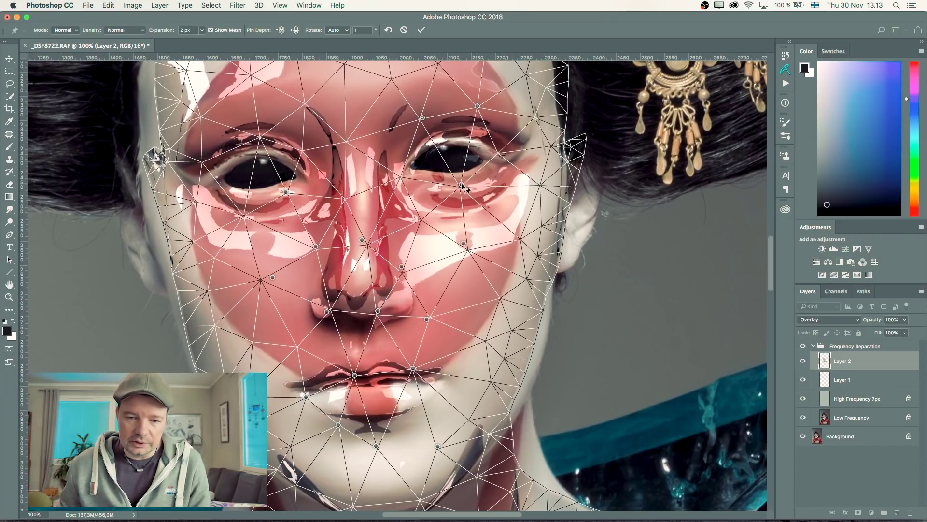
left_click_drag(461, 185, 456, 176)
left_click_drag(286, 192, 285, 190)
left_click_drag(363, 240, 364, 242)
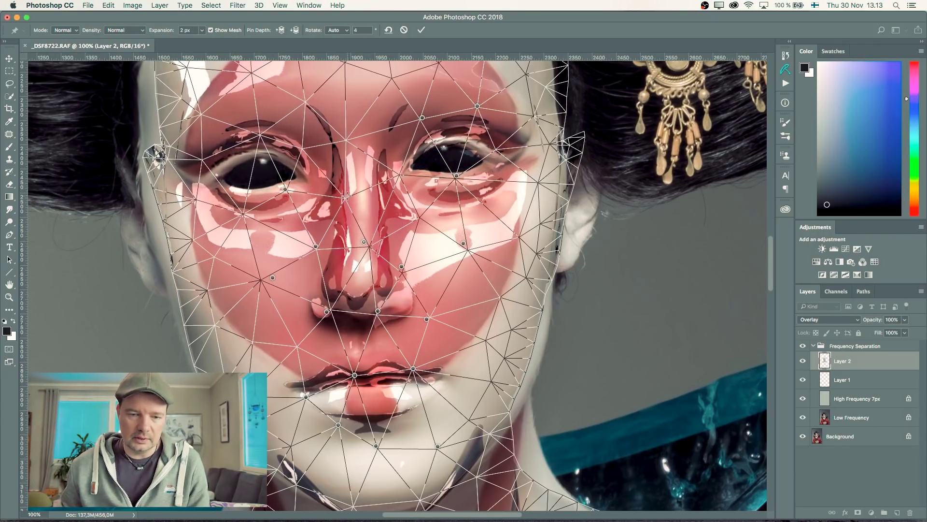
left_click_drag(348, 199, 345, 196)
left_click_drag(378, 312, 388, 309)
- Pin the throat and both sides of the neck, and pull the mesh to the geisha's chin line and neck edges
scroll(390, 290, "down", 5)
scroll(390, 290, "right", 2)
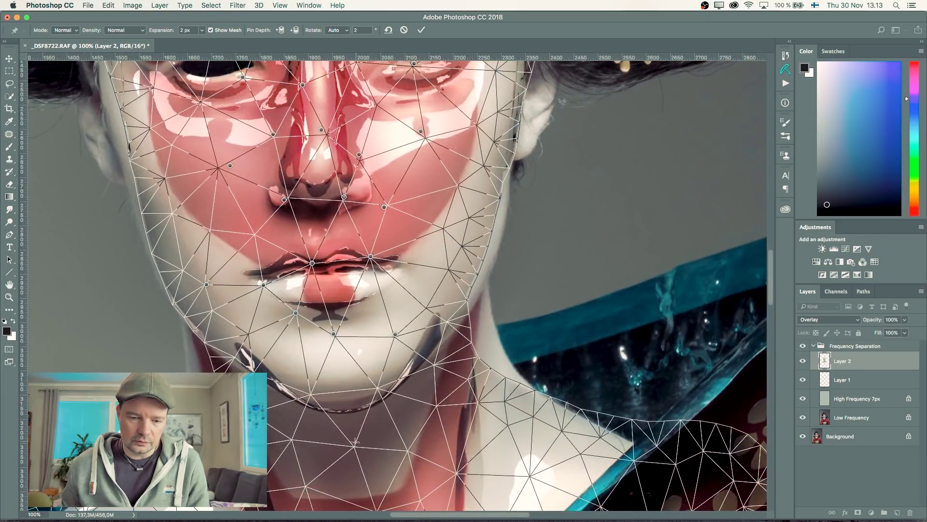
left_click_drag(356, 445, 345, 434)
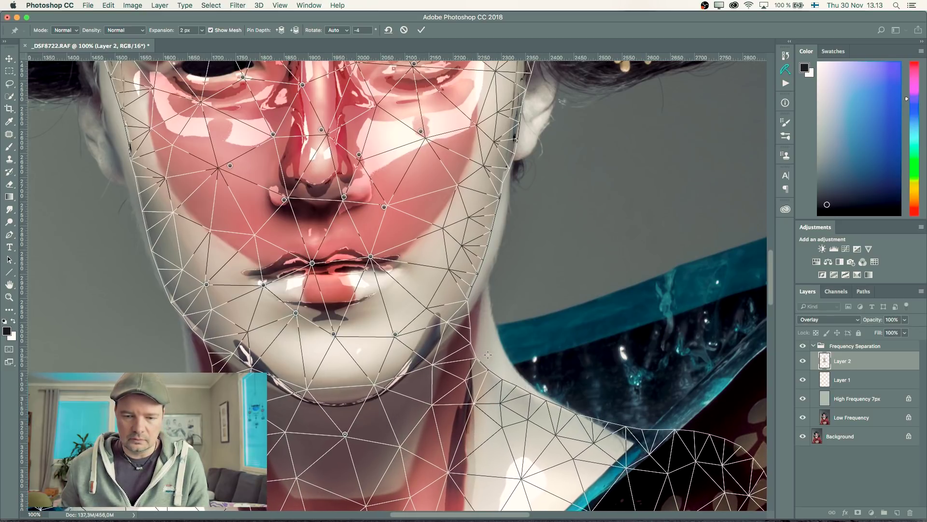
left_click_drag(482, 362, 509, 356)
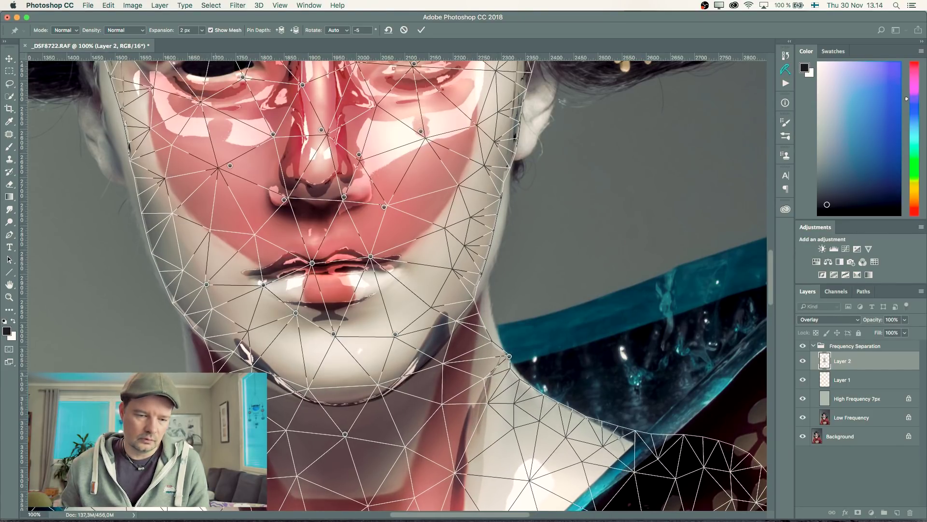
left_click_drag(216, 378, 188, 381)
- Pin the mesh edge beside the cheek and temple and pull it outward to the geisha's face outline
left_click_drag(123, 164, 208, 246)
left_click_drag(212, 213, 208, 257)
left_click_drag(219, 240, 226, 287)
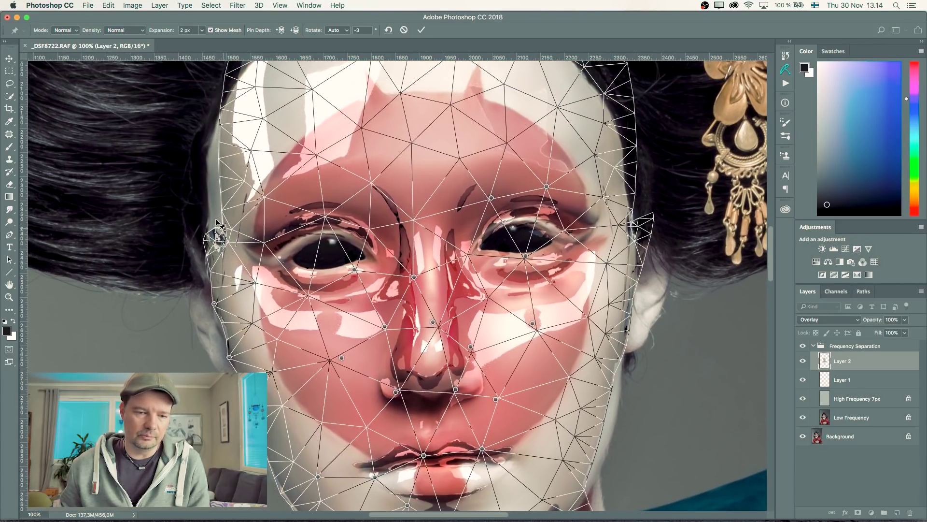
left_click_drag(222, 220, 212, 220)
- Pull the top of the mesh and both upper forehead corners down towards the hairline, and apply the Puppet Warp
left_click_drag(382, 168, 362, 309)
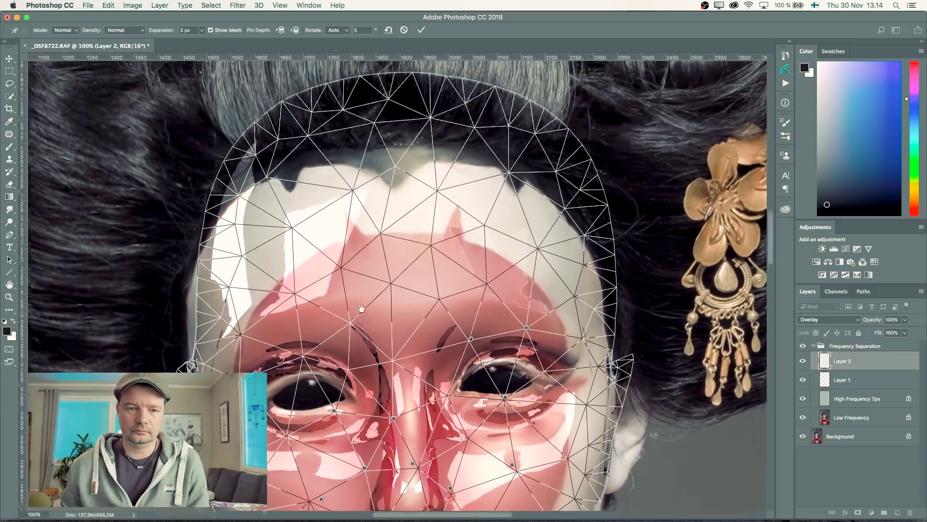
scroll(362, 308, "down", 1)
left_click_drag(413, 67, 413, 120)
left_click_drag(249, 161, 235, 209)
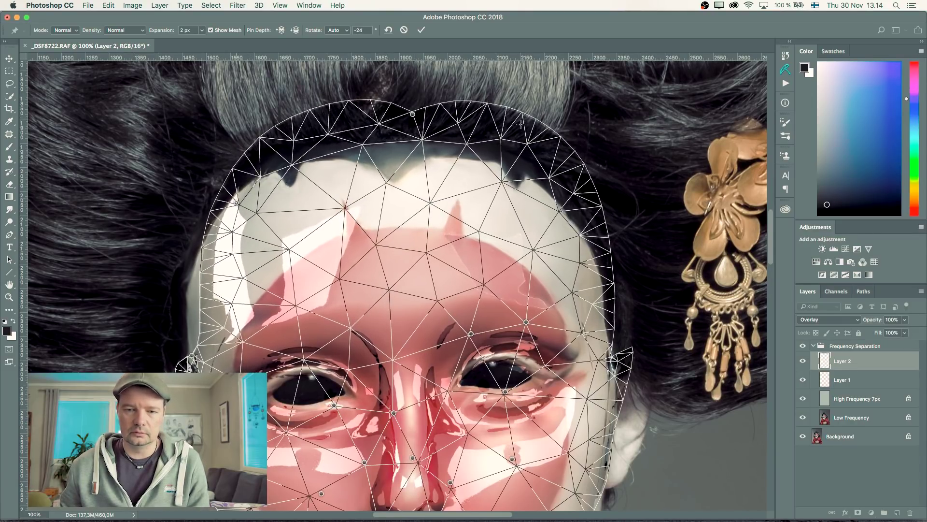
left_click_drag(558, 134, 554, 162)
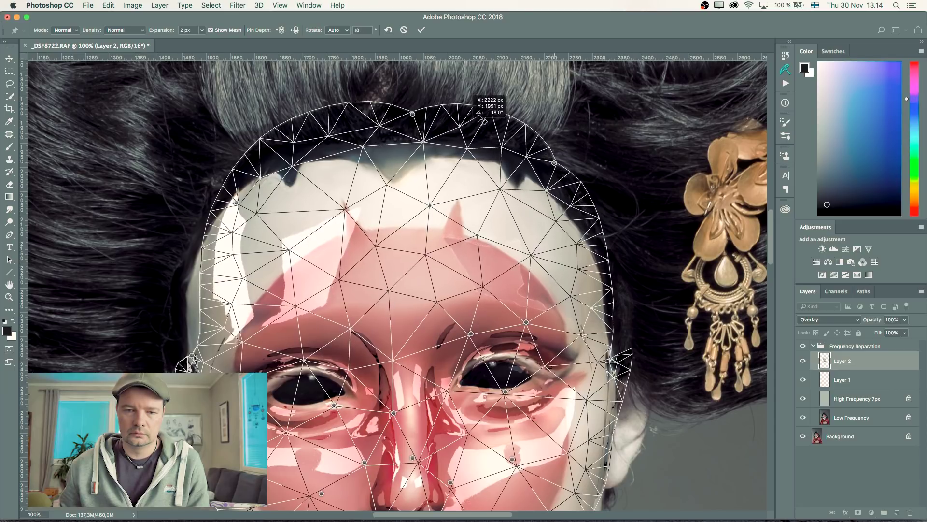
scroll(476, 135, "down", 10)
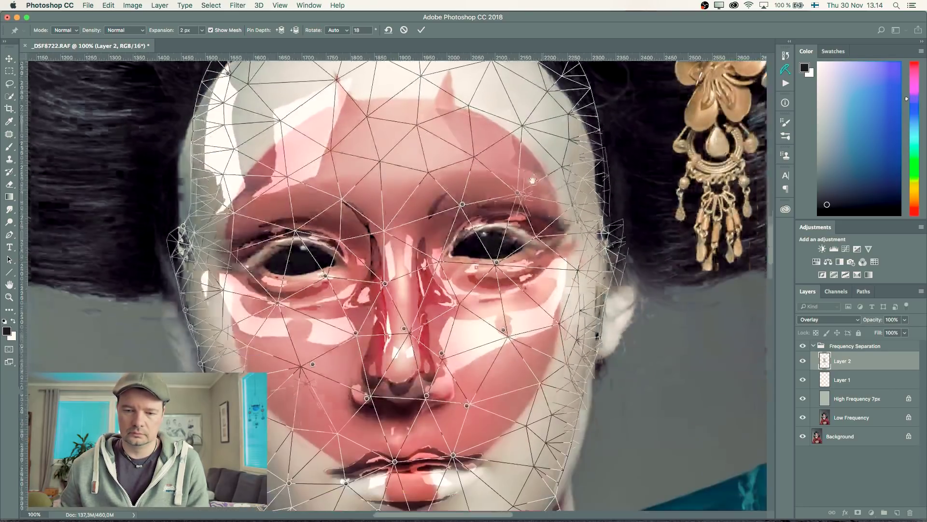
key("Return")
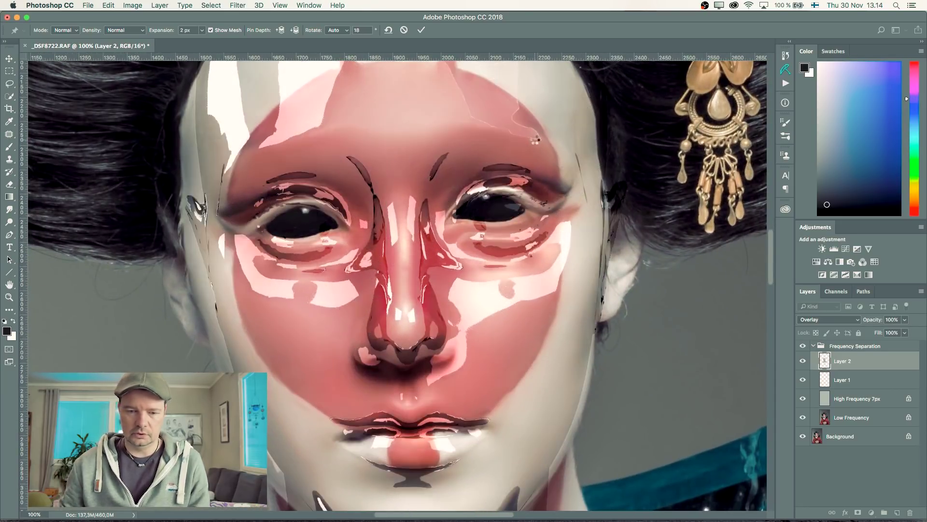
- Examine the warped reflections on the whole portrait and closer on the face and neck
key("v")
key("super+minus")
key("super+minus")
key("super+minus")
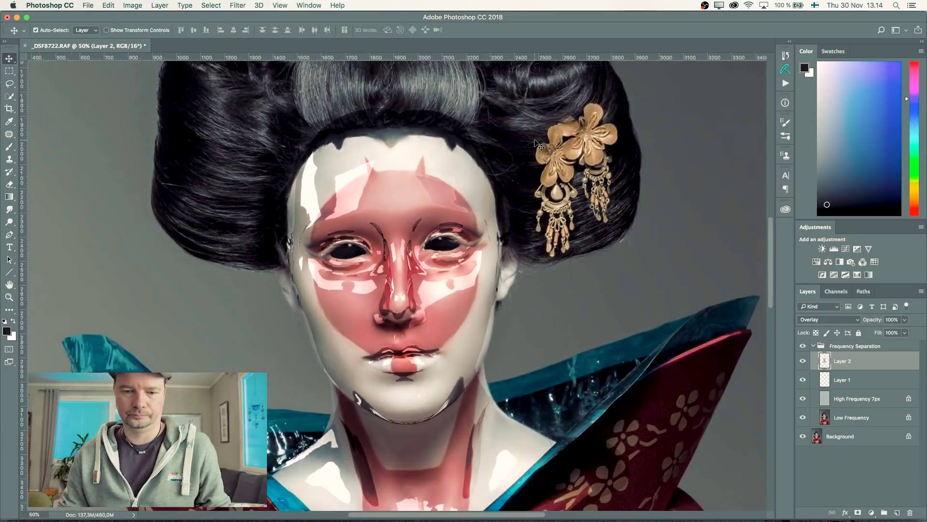
scroll(487, 276, "down", 3)
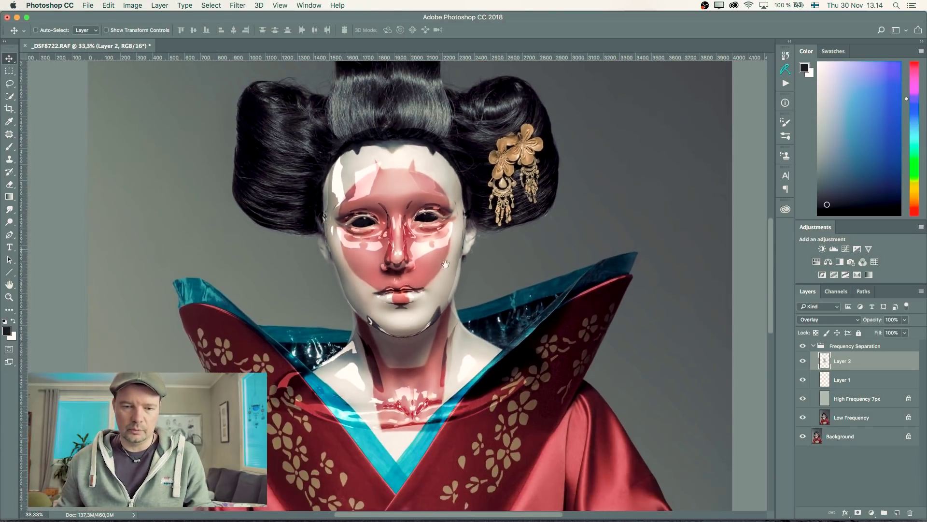
left_click(8, 300)
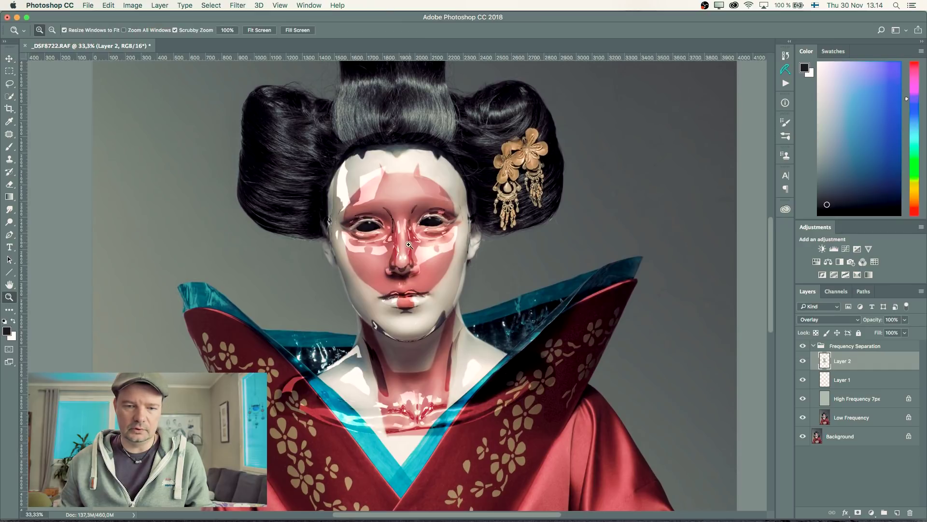
left_click_drag(409, 244, 411, 234)
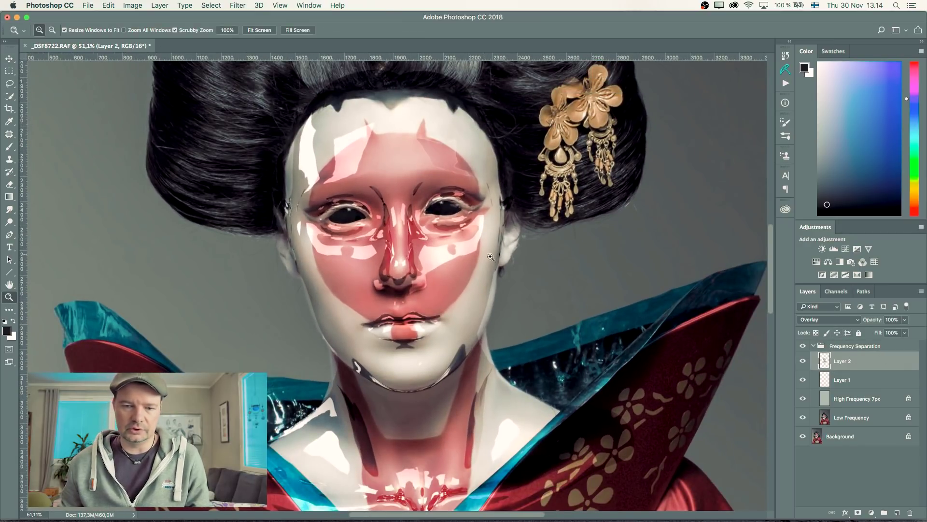
key("v")
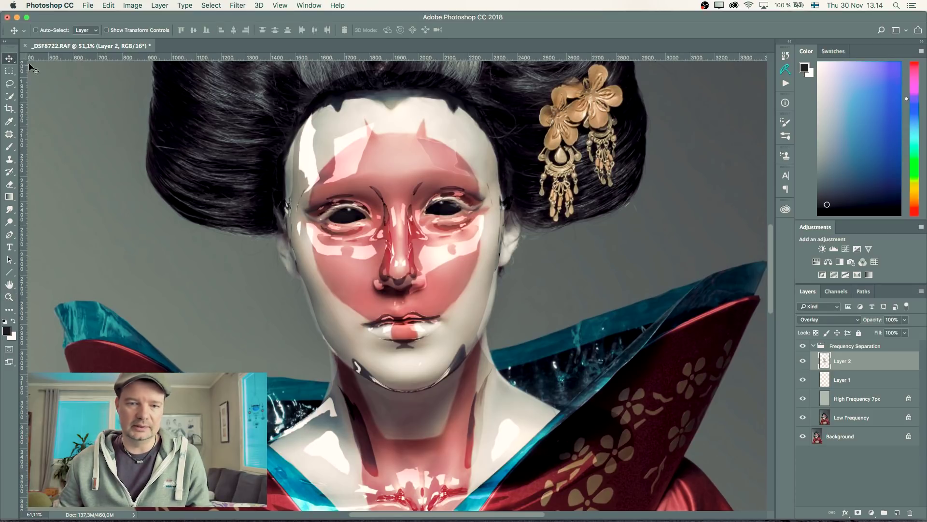
left_click_drag(409, 251, 411, 254)
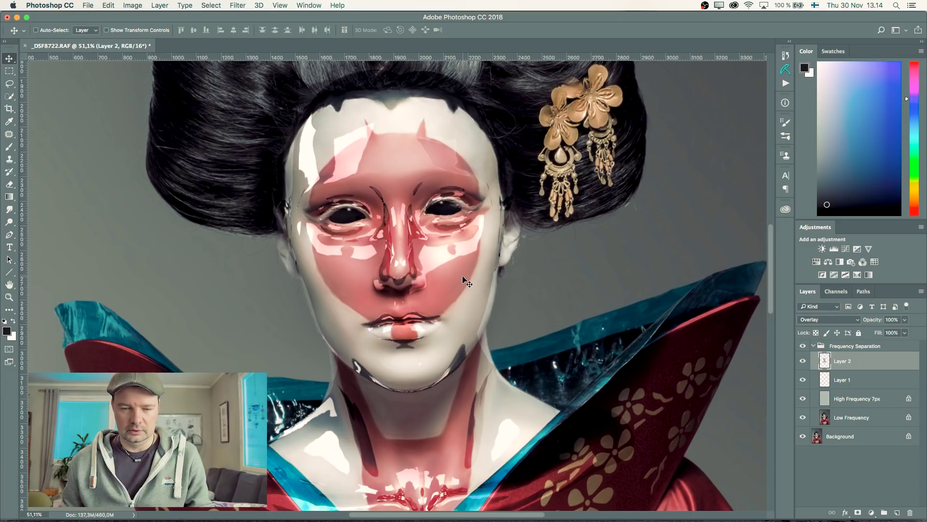
- Lower the overlaid reflection layer's opacity to 43% and add a layer mask to it
left_click(905, 319)
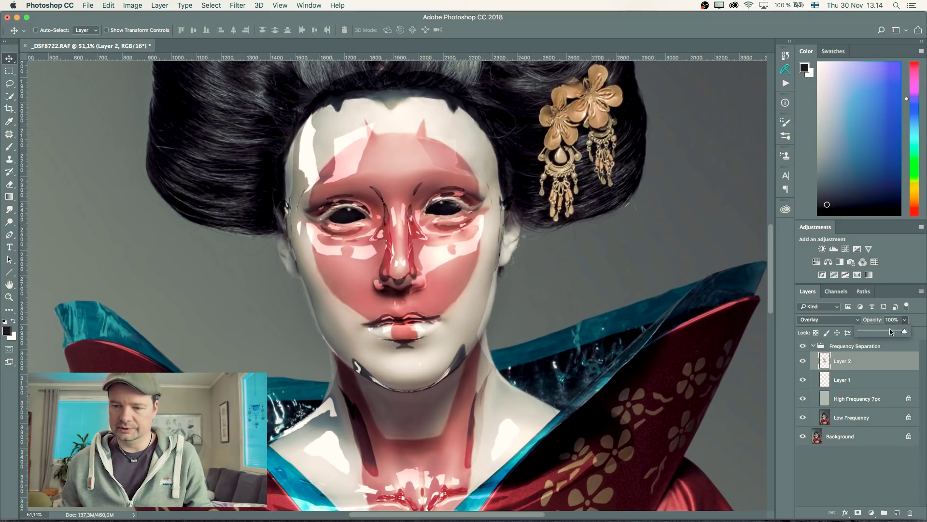
left_click_drag(908, 331, 881, 333)
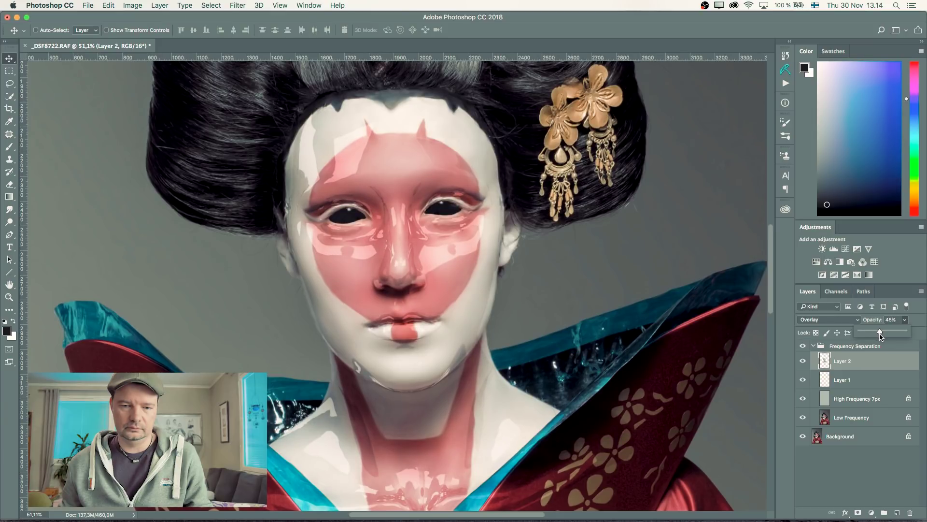
left_click_drag(486, 395, 458, 251)
left_click(846, 513)
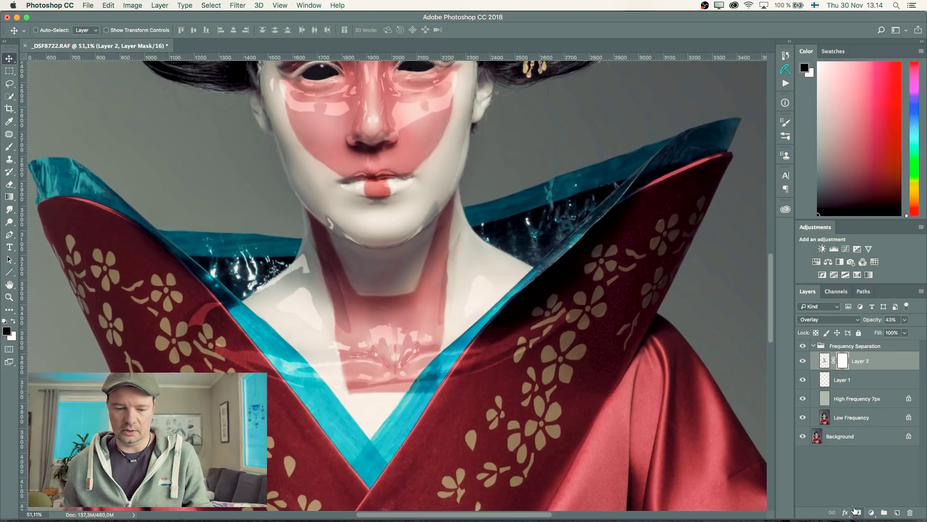
- Paint black on the Layer 2 mask with a 175 px brush to remove reflections spilling over the kimono and collar
key("b")
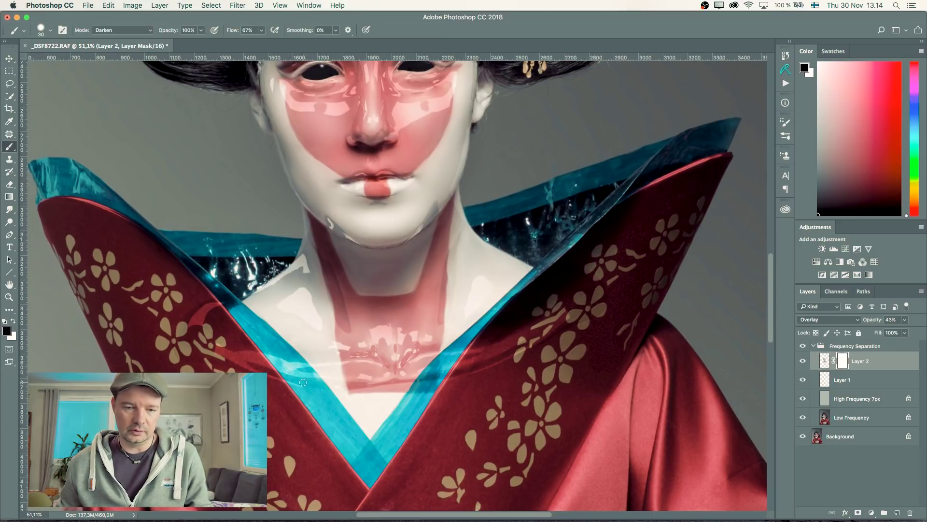
mouse_move(283, 374)
left_mouse_down()
mouse_move(244, 357)
mouse_move(228, 331)
mouse_move(306, 384)
left_mouse_up()
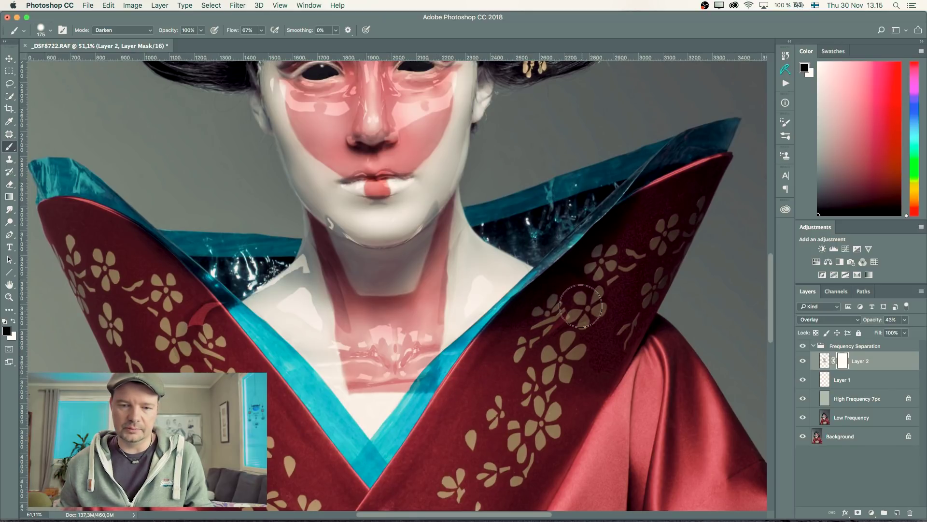
left_click_drag(581, 306, 558, 272)
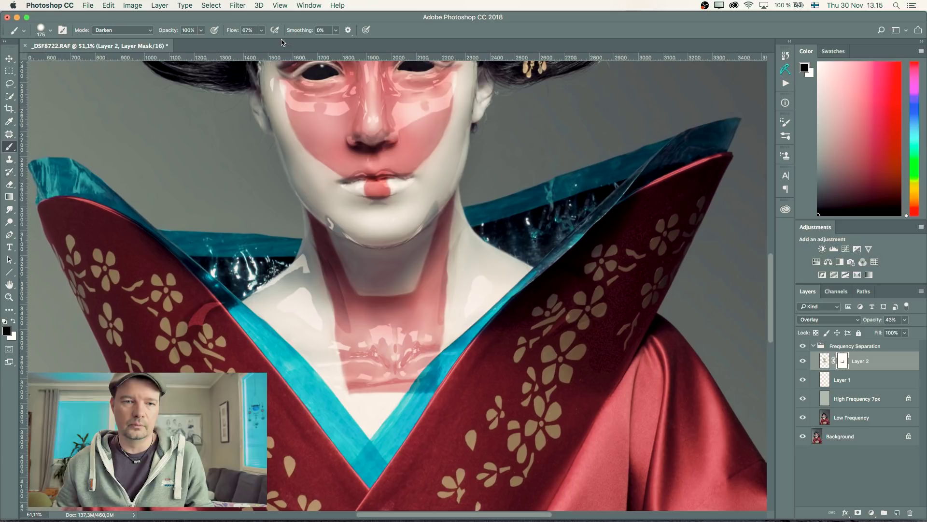
mouse_move(482, 225)
left_mouse_down()
mouse_move(547, 249)
mouse_move(530, 251)
left_mouse_up()
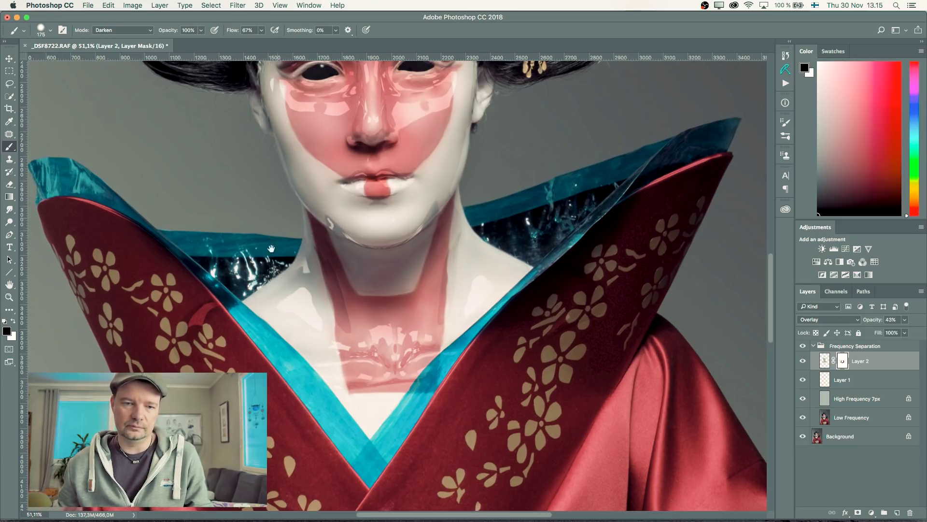
left_click_drag(271, 249, 258, 319)
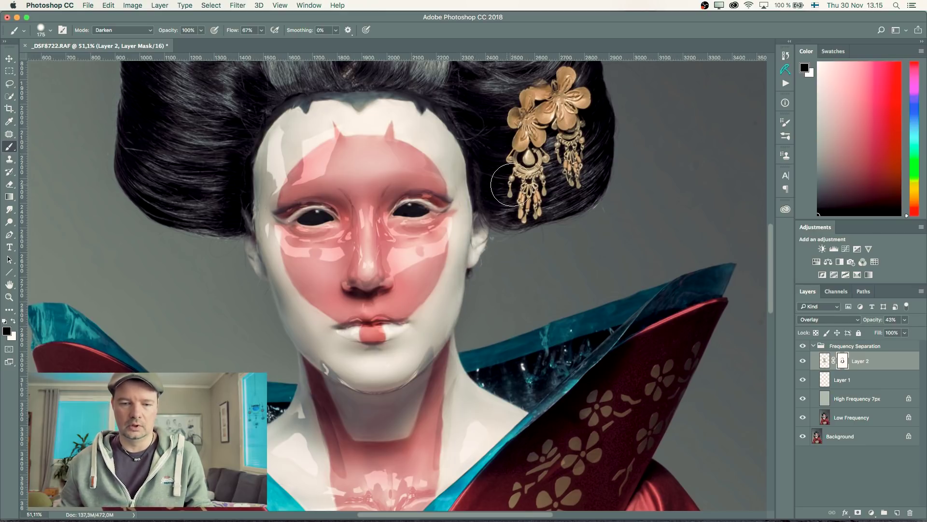
- Compare the portrait with and without the reflection layer, on the whole figure and close up on the face
scroll(514, 186, "down", 1)
scroll(515, 188, "down", 1)
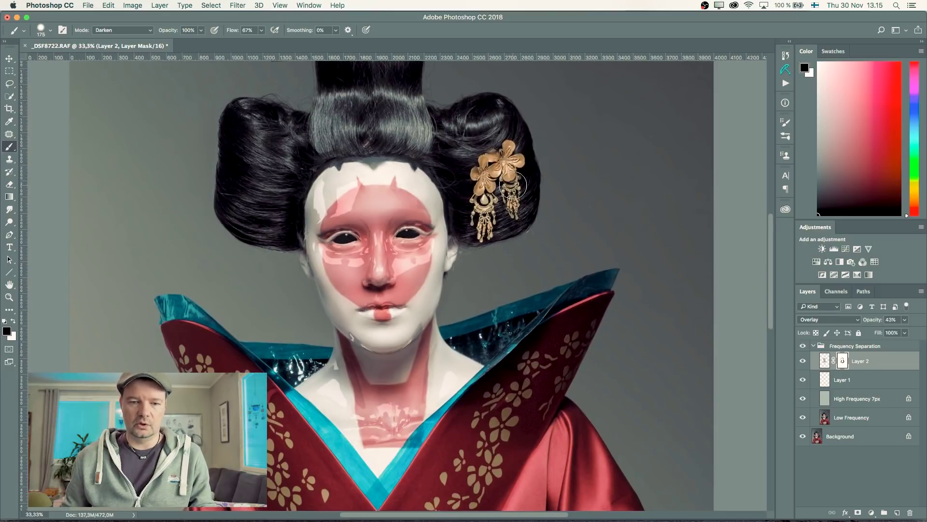
left_click_drag(363, 264, 420, 246)
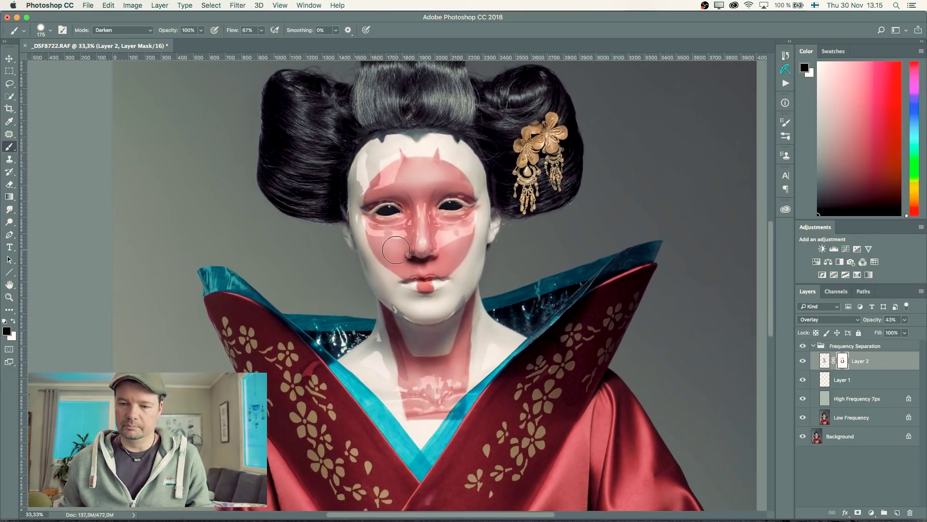
left_click(801, 363)
left_click(803, 363)
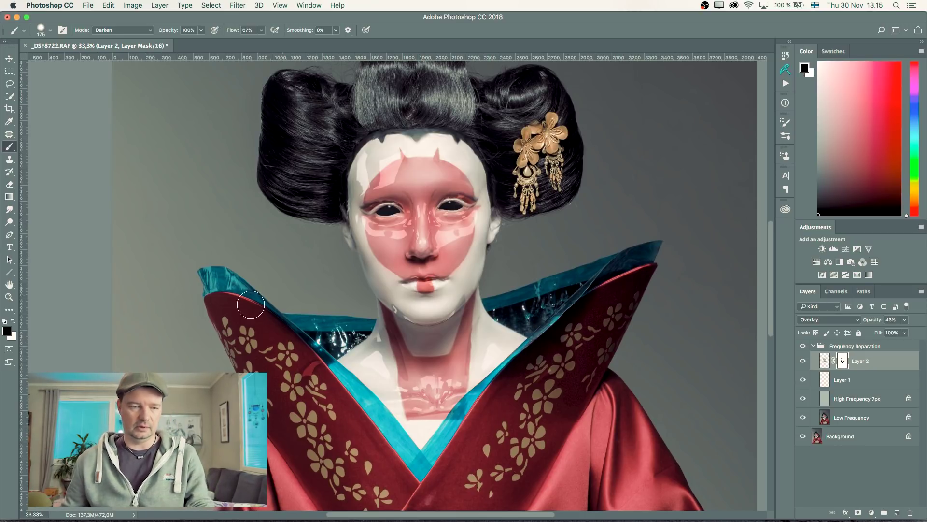
left_click(9, 296)
left_click_drag(418, 251, 465, 224)
left_click_drag(451, 192, 438, 308)
left_click_drag(439, 204, 437, 274)
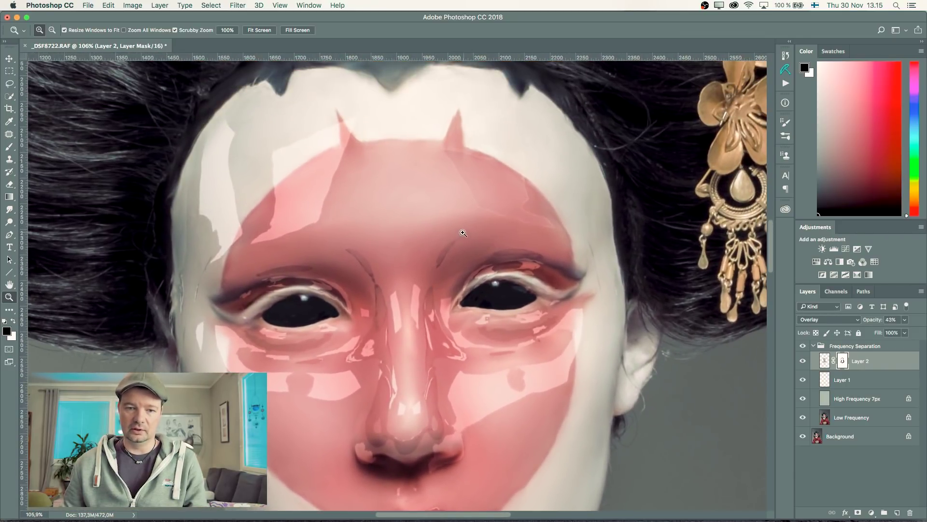
left_click_drag(462, 233, 445, 245)
left_click(803, 362)
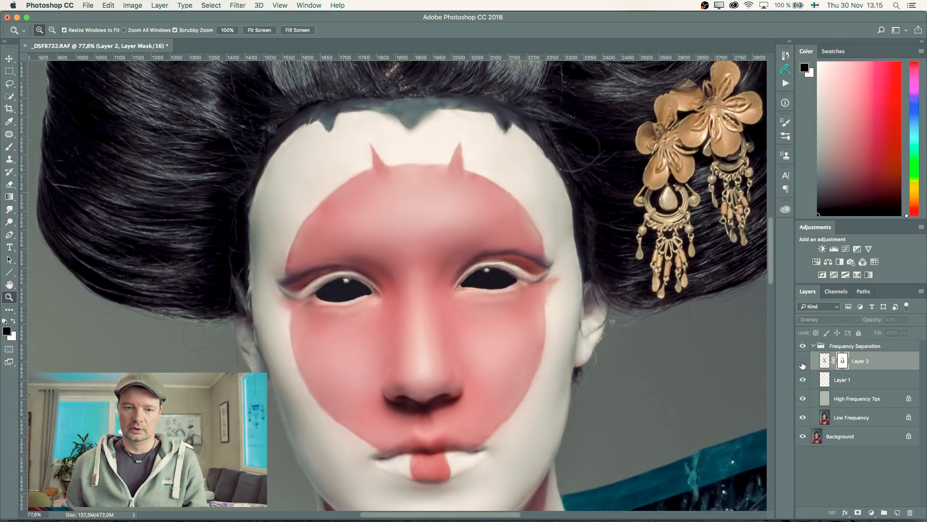
left_click(803, 363)
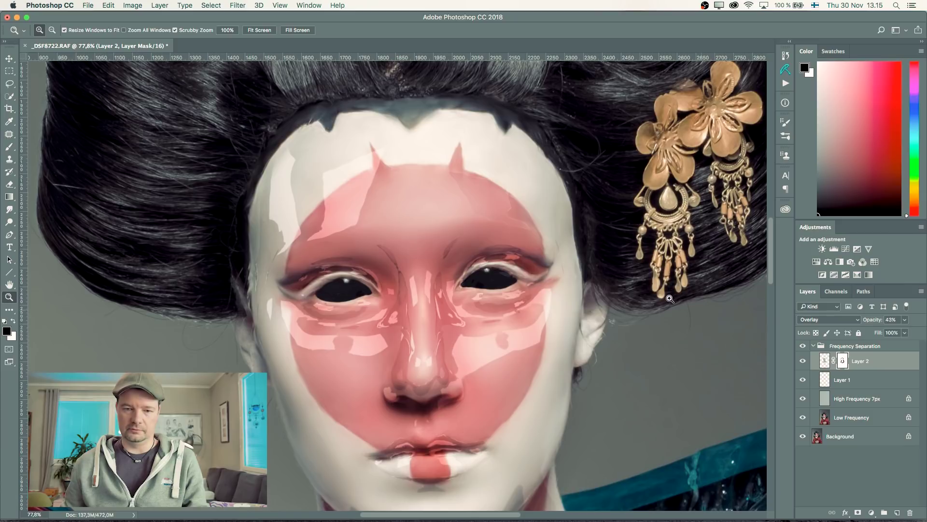
key("b")
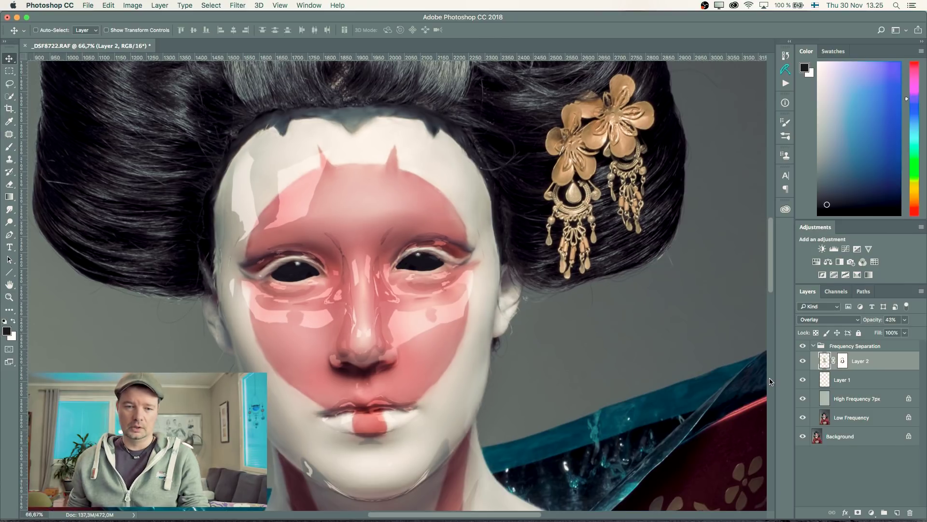
- Draw a straight Pen path down the middle of the face from the hairline to the upper lip
left_click_drag(393, 308, 449, 278)
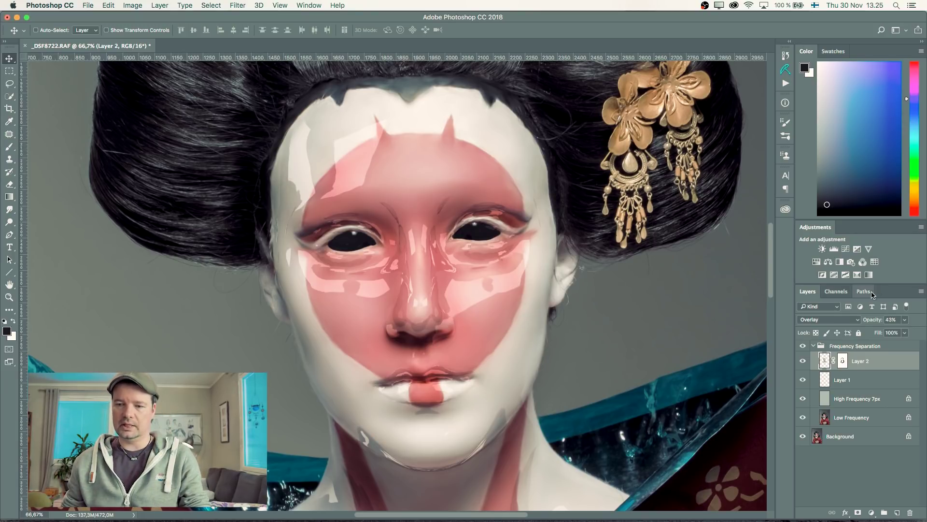
left_click(845, 291)
key("p")
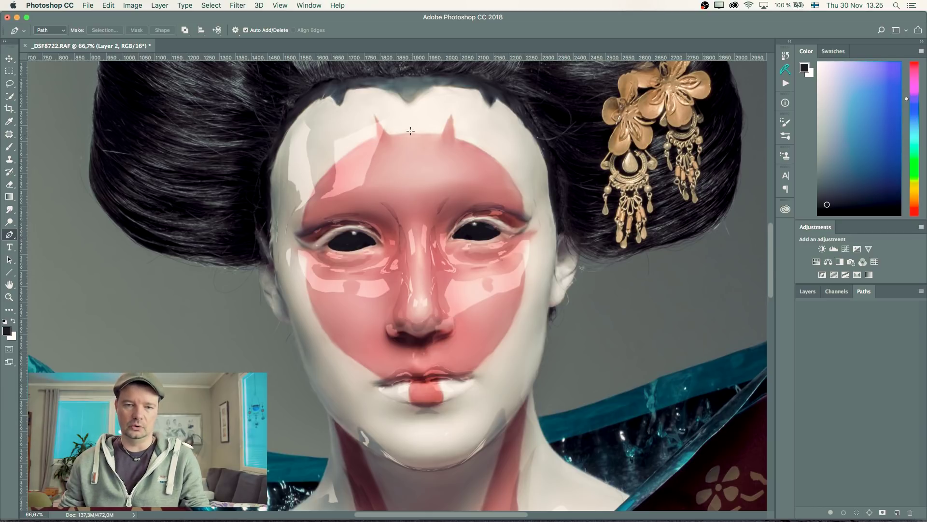
left_click(409, 104)
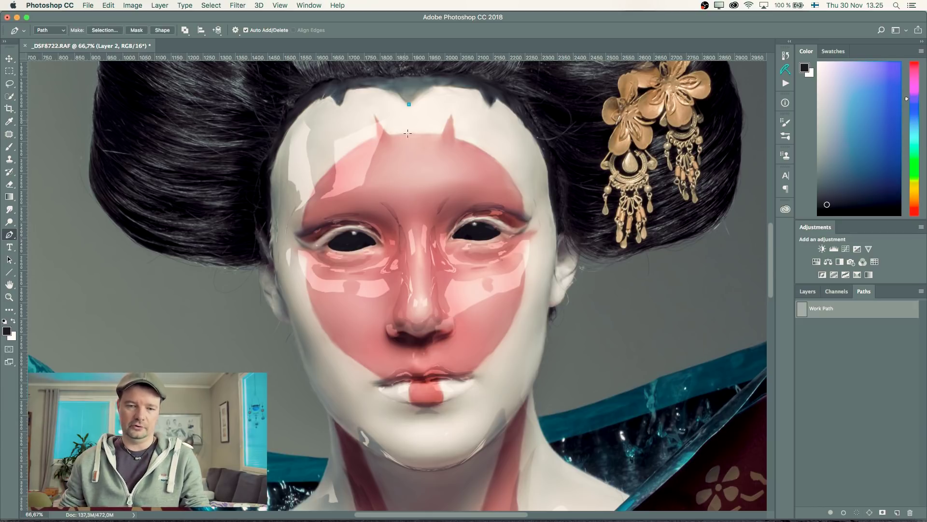
left_click(423, 368)
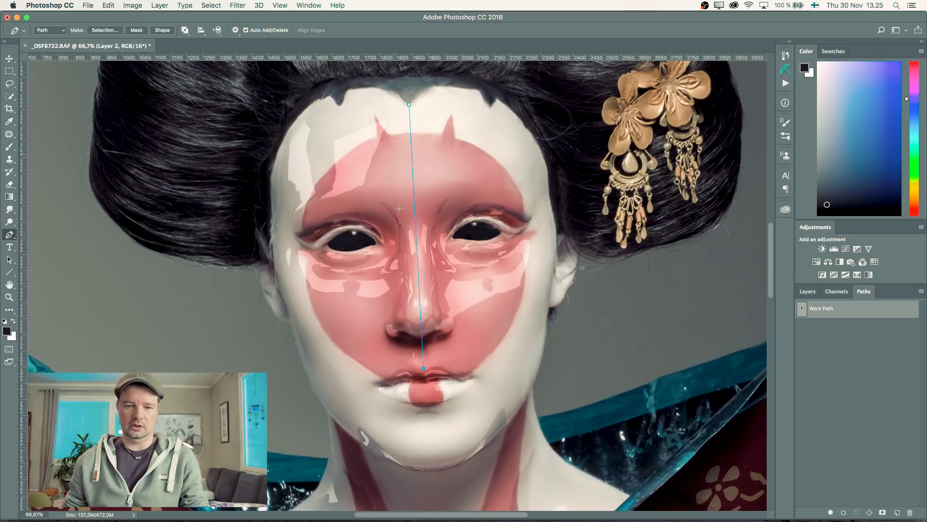
left_click(835, 350)
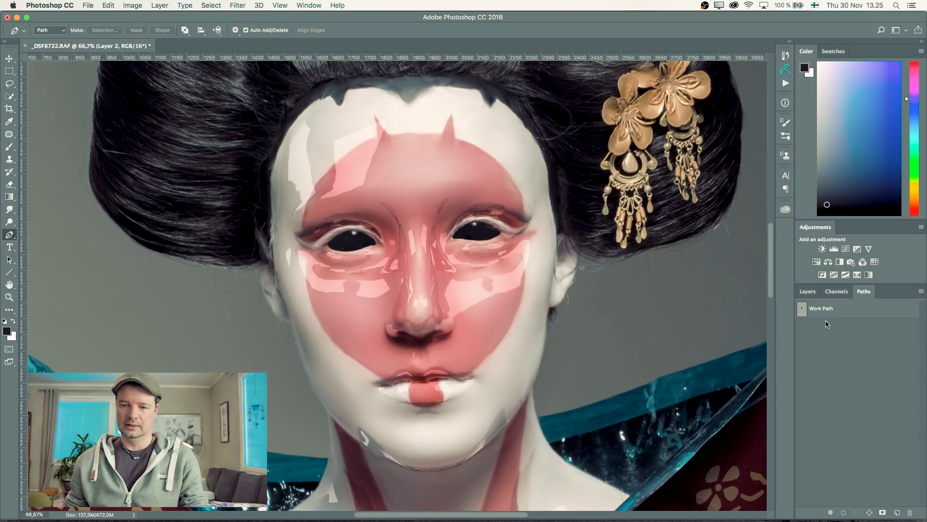
- Add a curved open subpath to the Work Path, running from the centre line across the upper forehead on the hair ornament's side
left_click(827, 309)
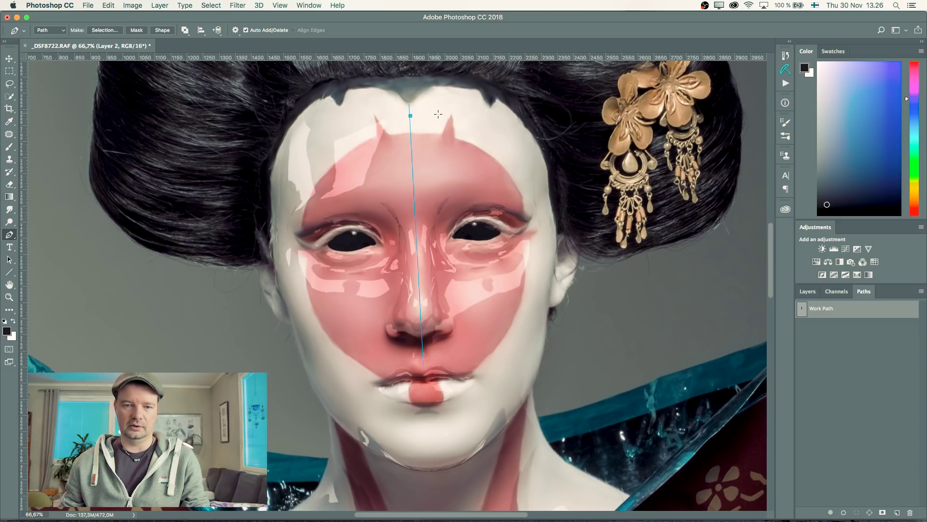
left_click_drag(438, 114, 470, 113)
left_click(511, 142)
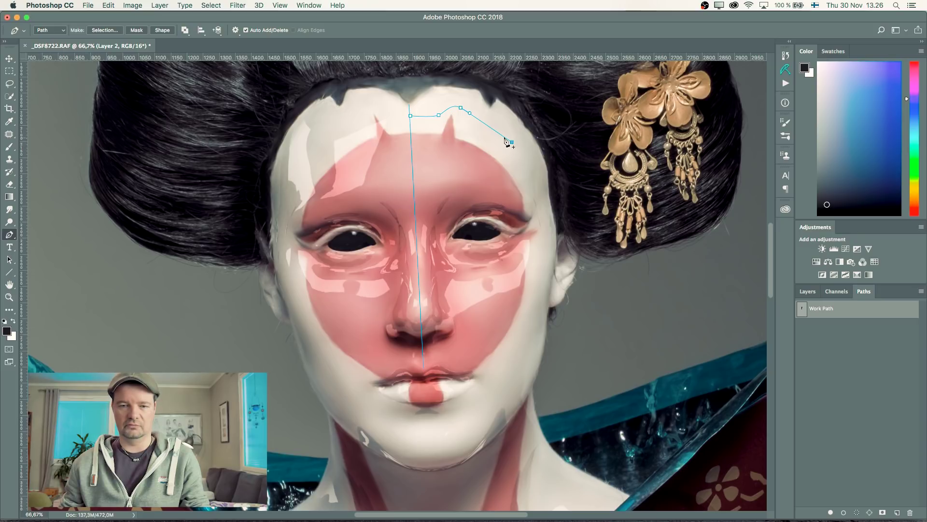
key("super+z")
left_click_drag(492, 130, 505, 149)
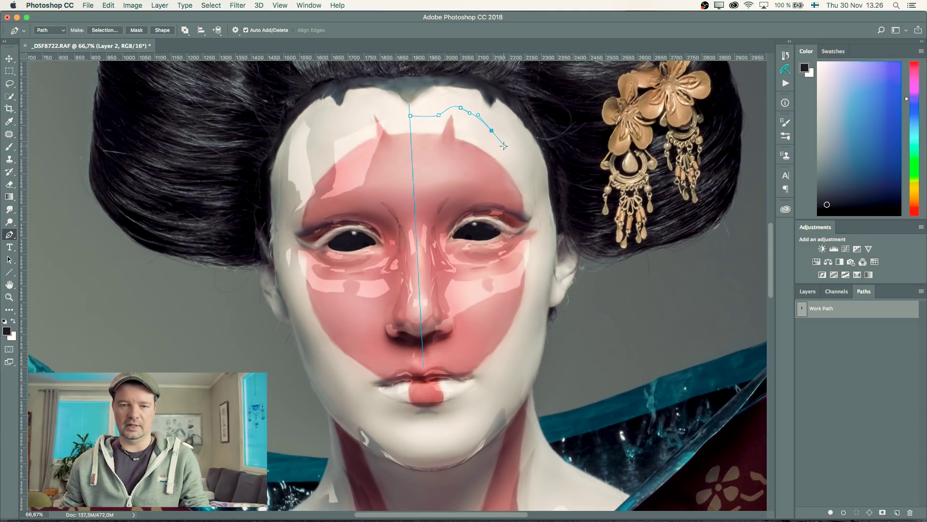
left_click(834, 341)
- Add a shorter curved subpath from the centre line across the mid-forehead, above the eyebrow on the hair ornament's side
left_click(835, 308)
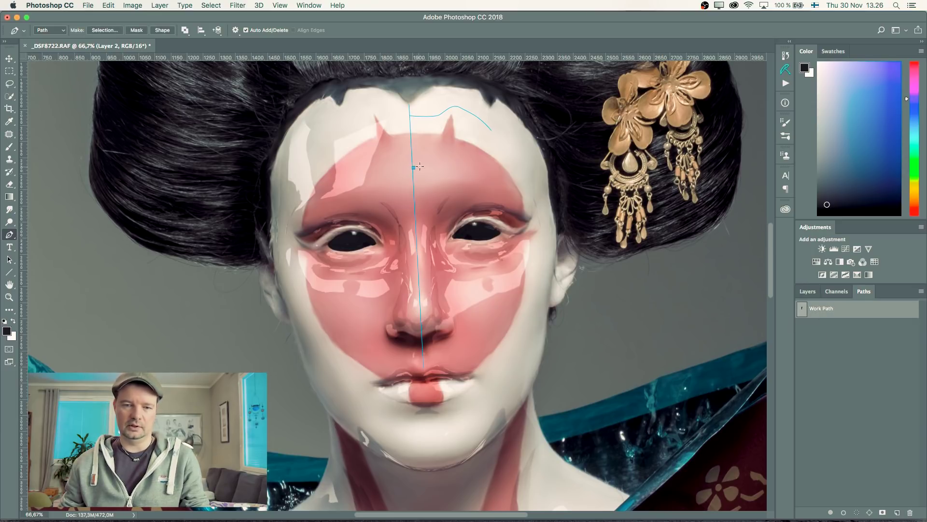
left_click_drag(443, 164, 450, 168)
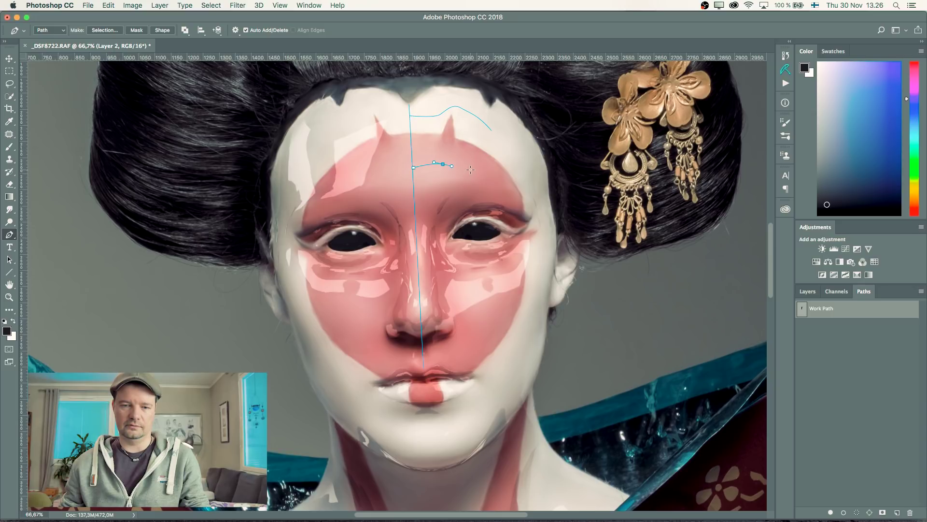
left_click(471, 169)
left_click(838, 360)
- Add a curved subpath from the centre line on the nose, under the eye and up to the face edge beside the ear
left_click(827, 311)
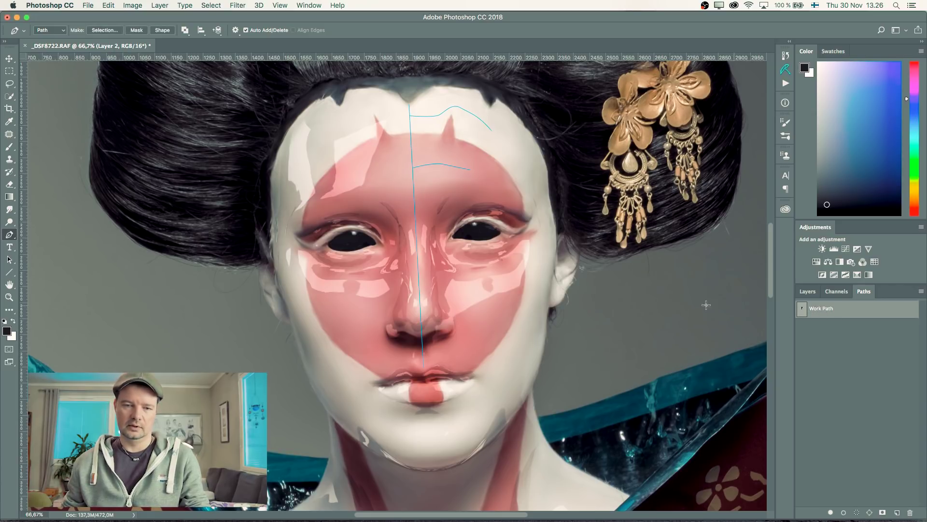
left_click(420, 280)
left_click_drag(447, 273, 550, 251)
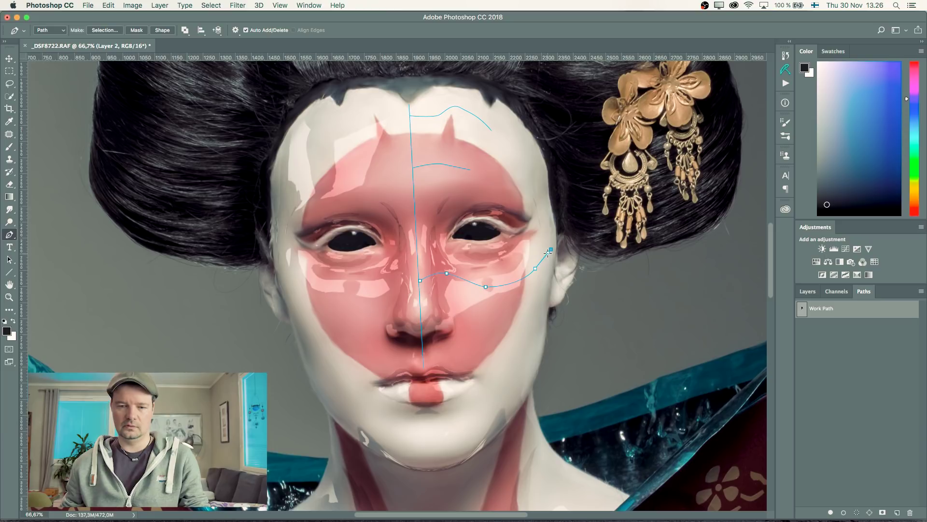
left_click(855, 366)
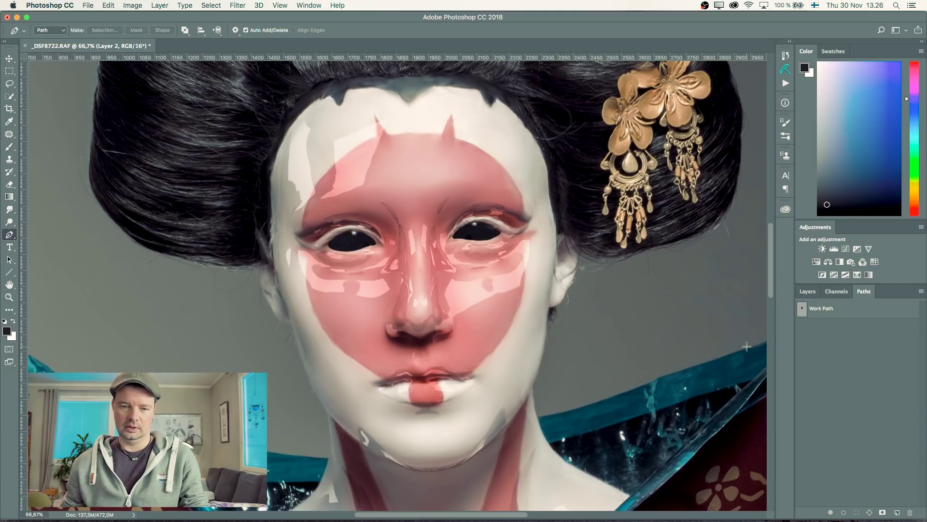
- Add a curved subpath from the corner of the mouth down to the chin's lower edge
left_click(848, 313)
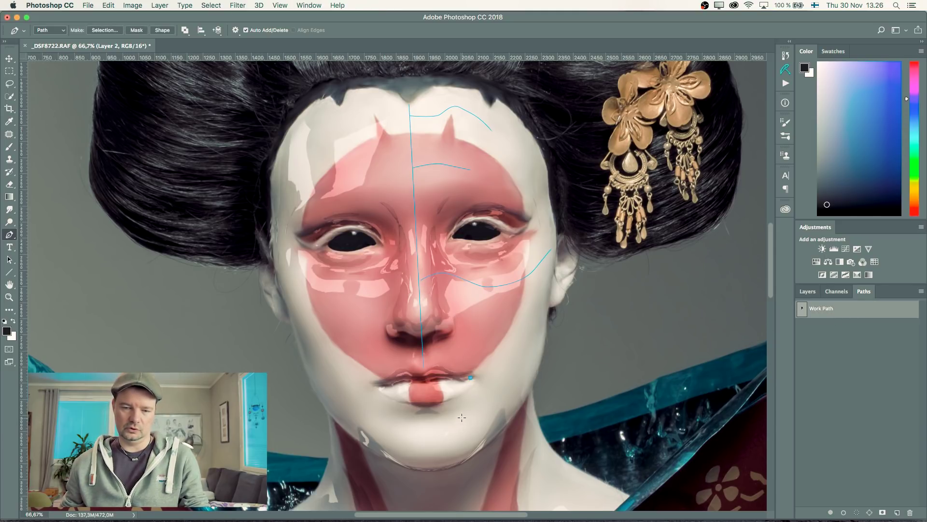
left_click_drag(462, 413, 464, 422)
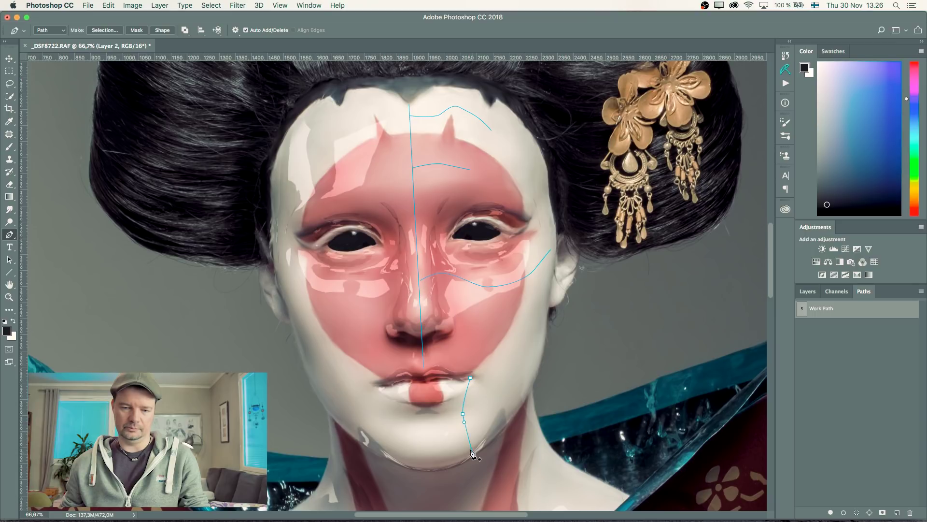
left_click(847, 355)
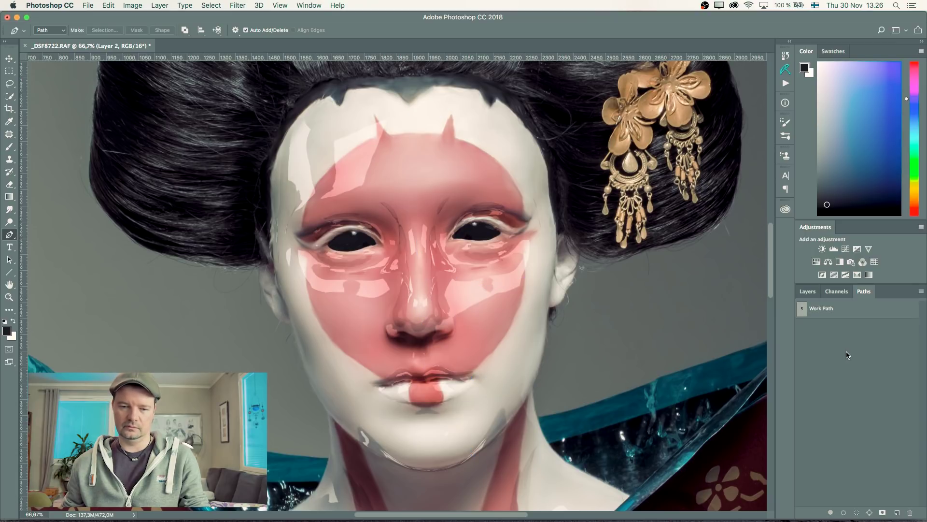
- Add a curved subpath from the same mouth corner across the lower cheek to the jaw's outer edge
left_click(825, 311)
left_click(471, 377)
left_click_drag(510, 370, 525, 361)
left_click(542, 351)
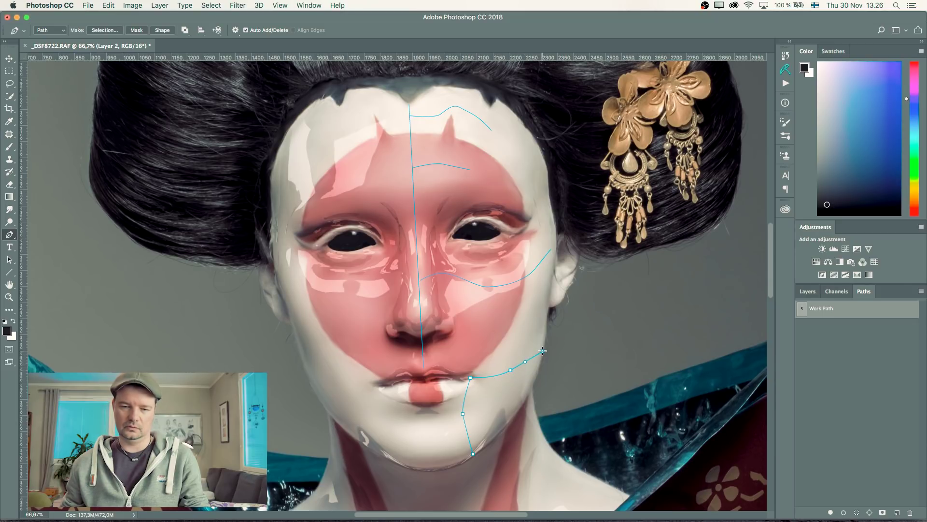
left_click(847, 352)
- Add a short curved subpath across the cheek, just below the line that runs under the eye
left_click(831, 311)
left_click(831, 311)
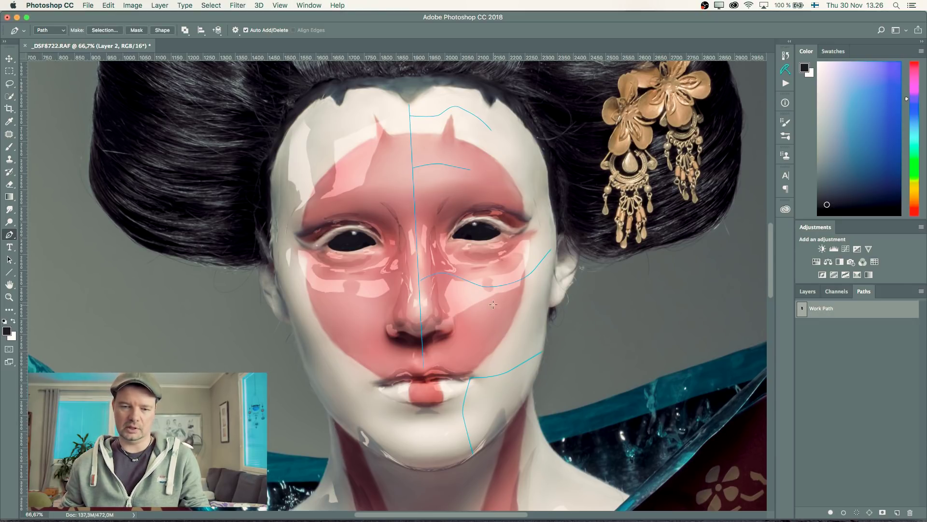
left_click(482, 308)
left_click_drag(522, 304, 538, 297)
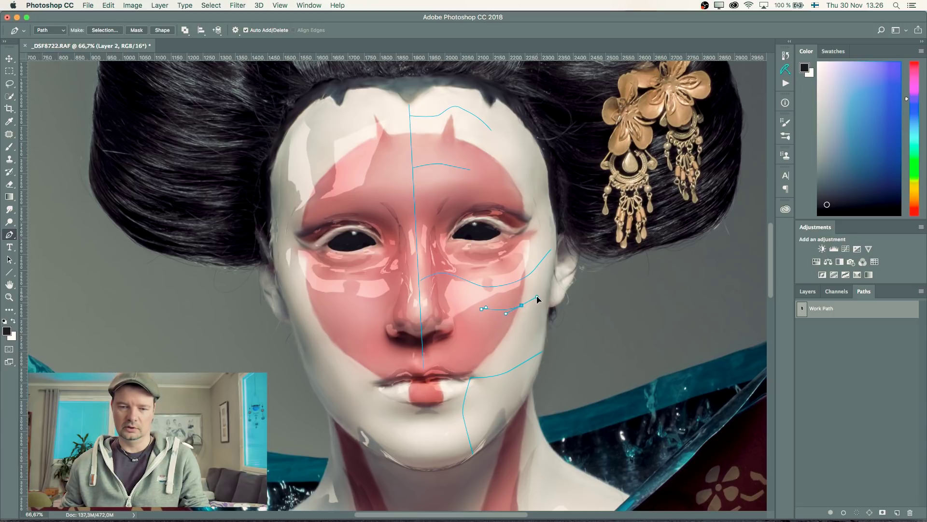
left_click(869, 360)
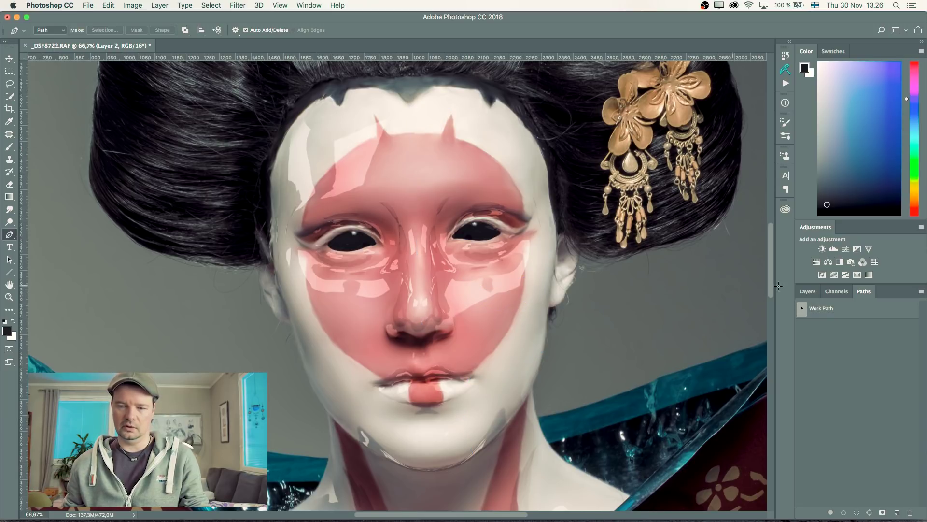
- Complete the short curved subpath low on the cheek, below the previous cheek line, and keep the work path selected
left_click(820, 311)
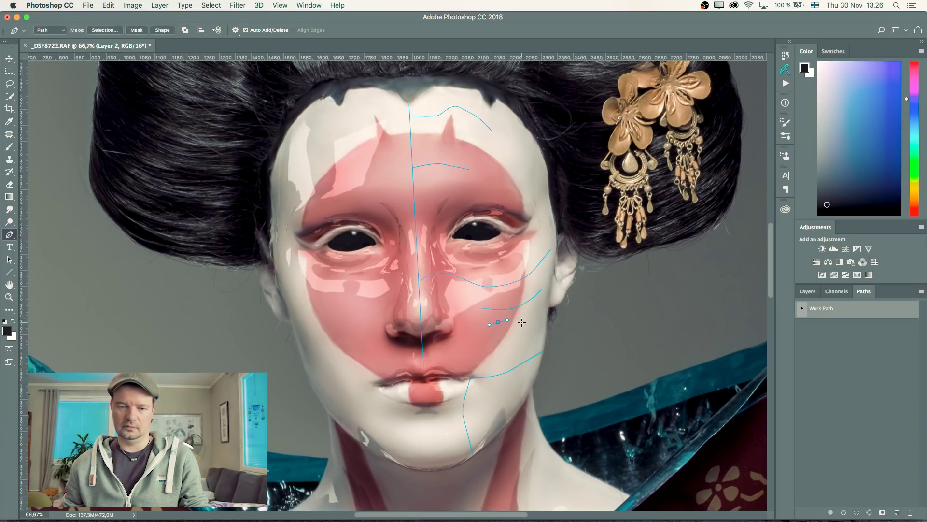
left_click_drag(525, 318, 532, 316)
left_click(836, 376)
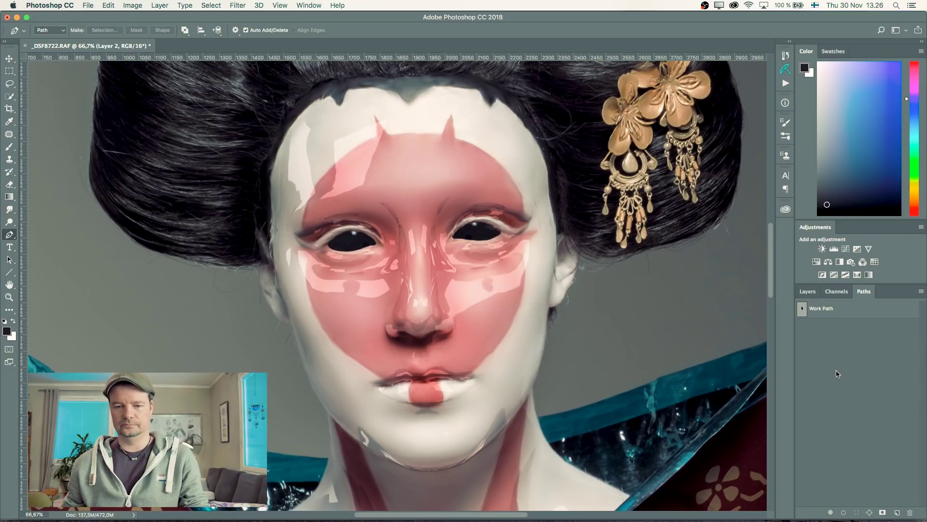
left_click(825, 311)
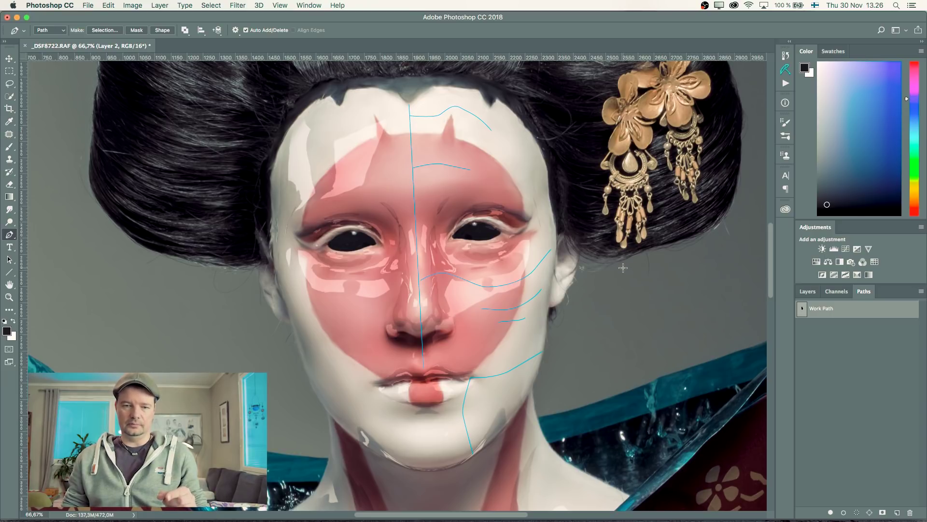
- Choose the Brush tool with a 10 px tip at 95% hardness and keep the work path selected
key("b")
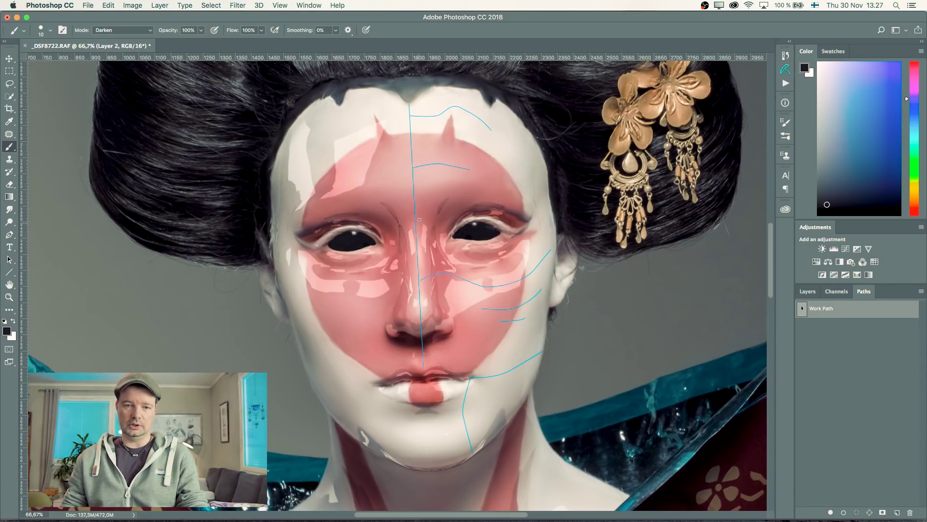
scroll(411, 213, "up", 1)
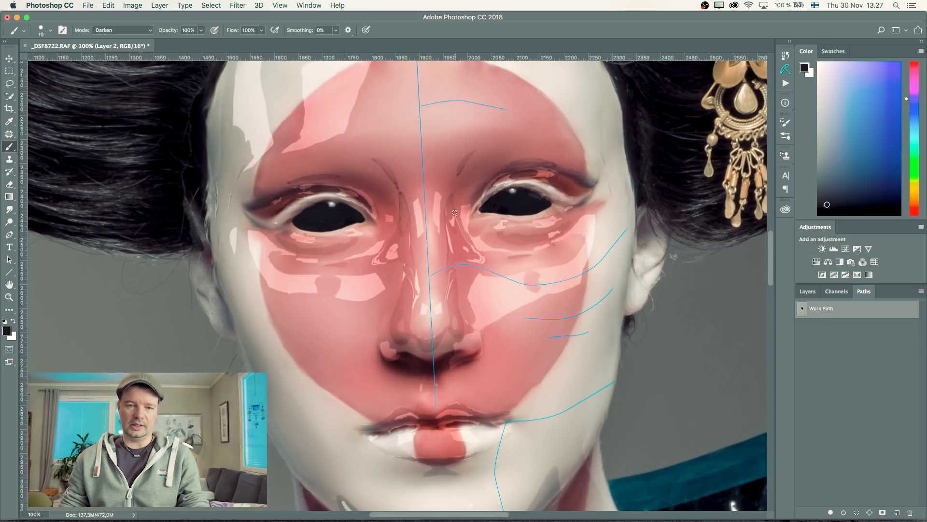
right_click(462, 223)
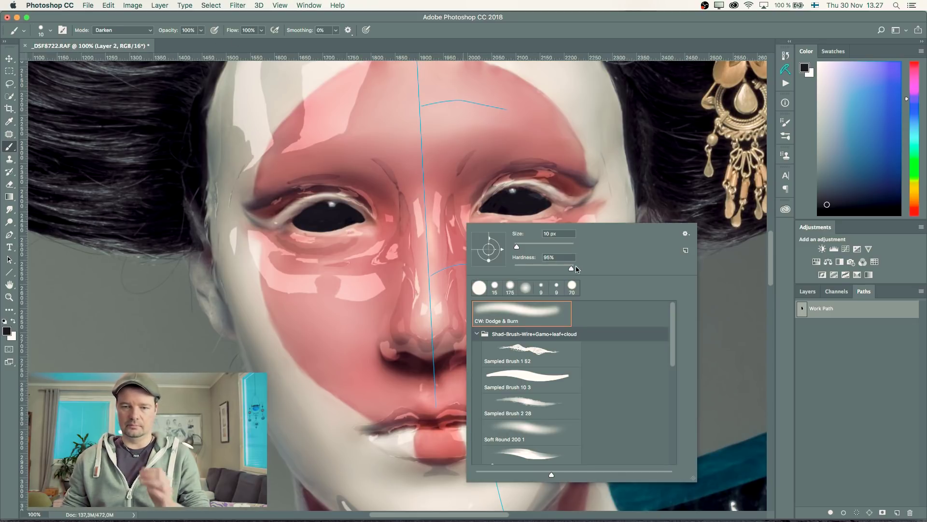
left_click(850, 362)
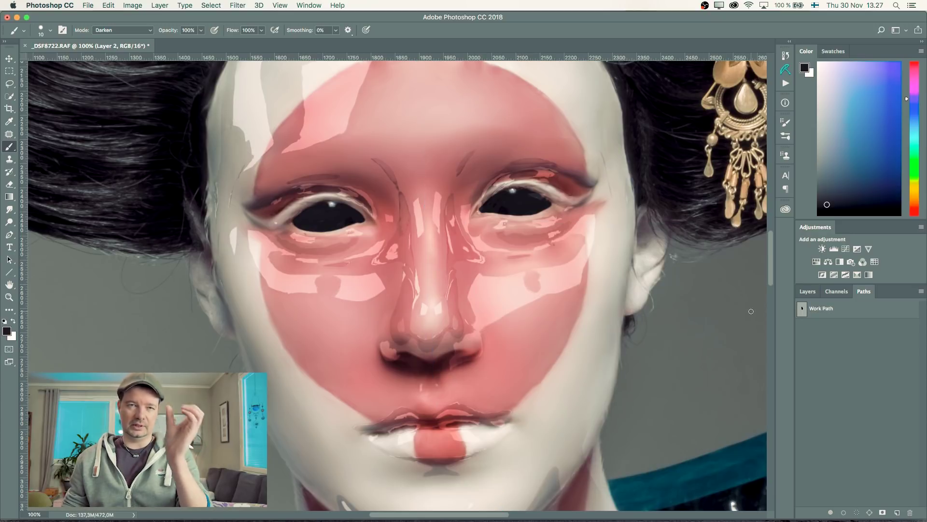
left_click(820, 312)
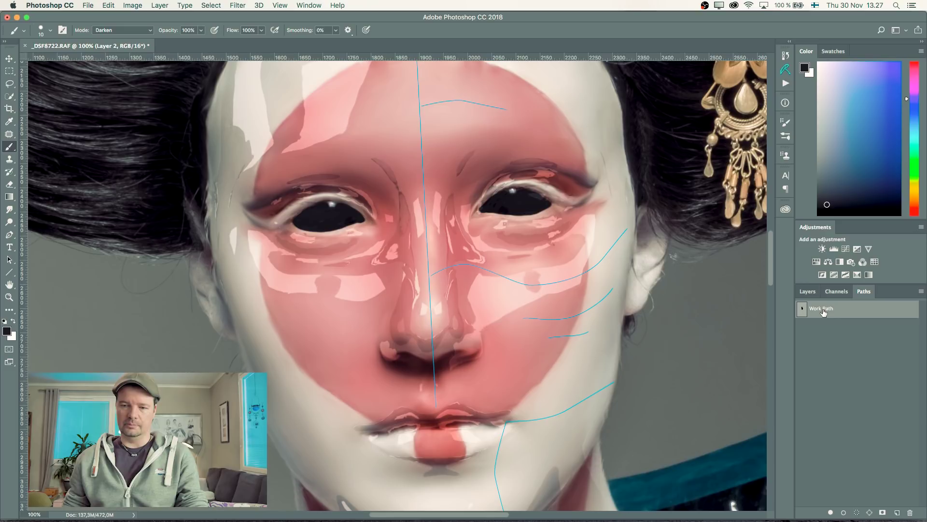
right_click(824, 311)
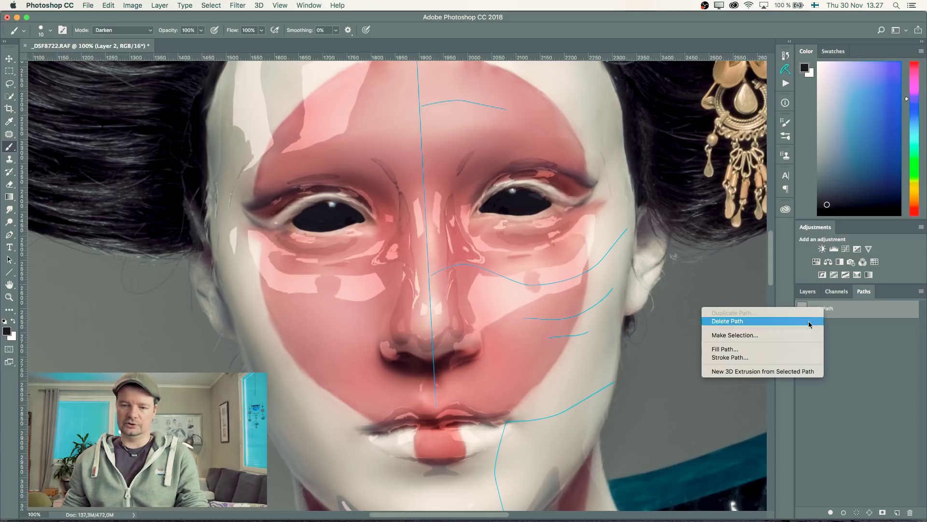
left_click(767, 357)
left_click(479, 237)
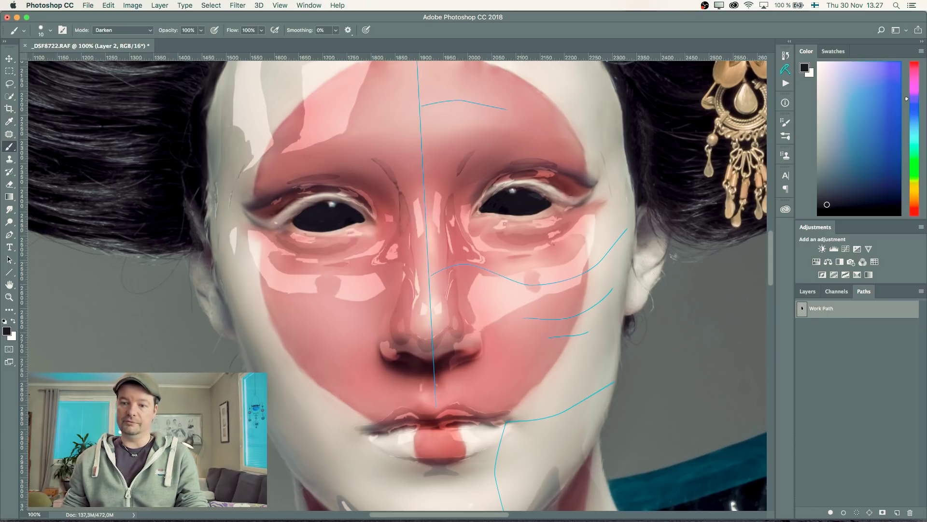
- Create a new layer above Layer 2 and stroke the work path on it with the dark brush
left_click(807, 291)
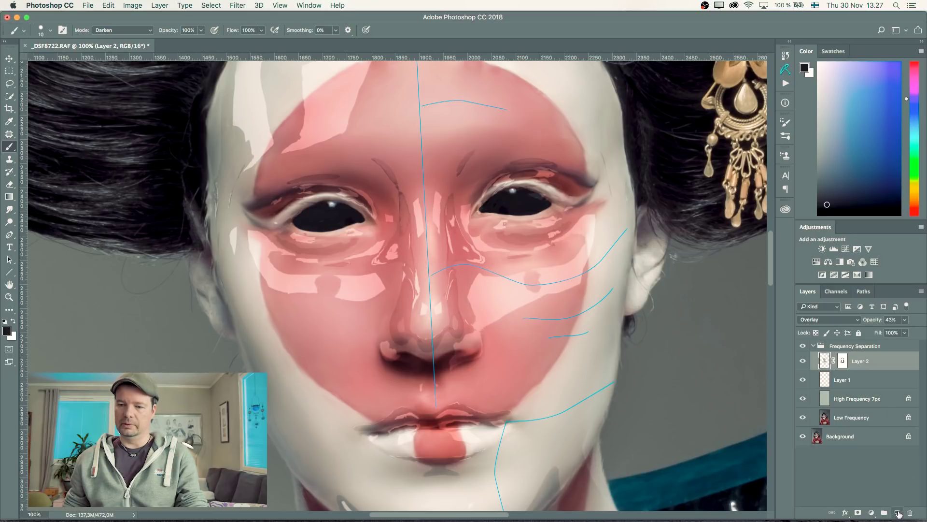
left_click(897, 513)
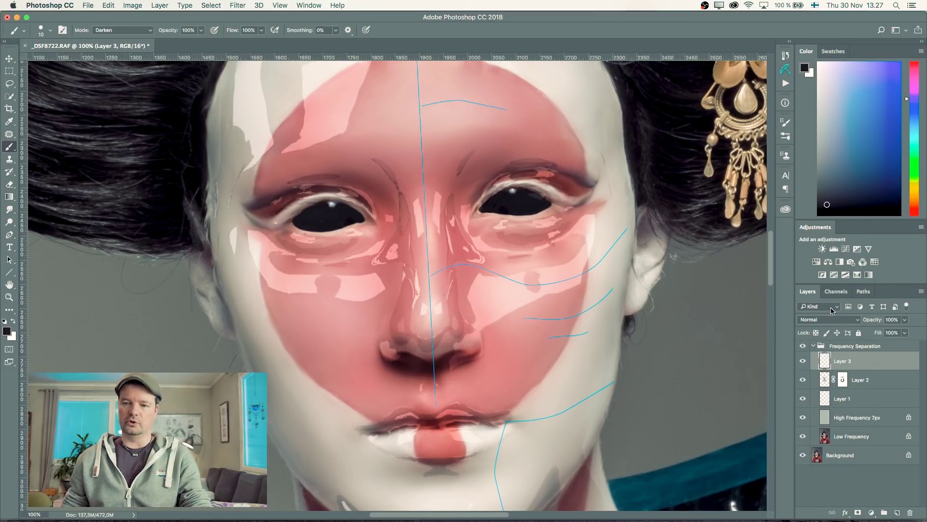
left_click(863, 291)
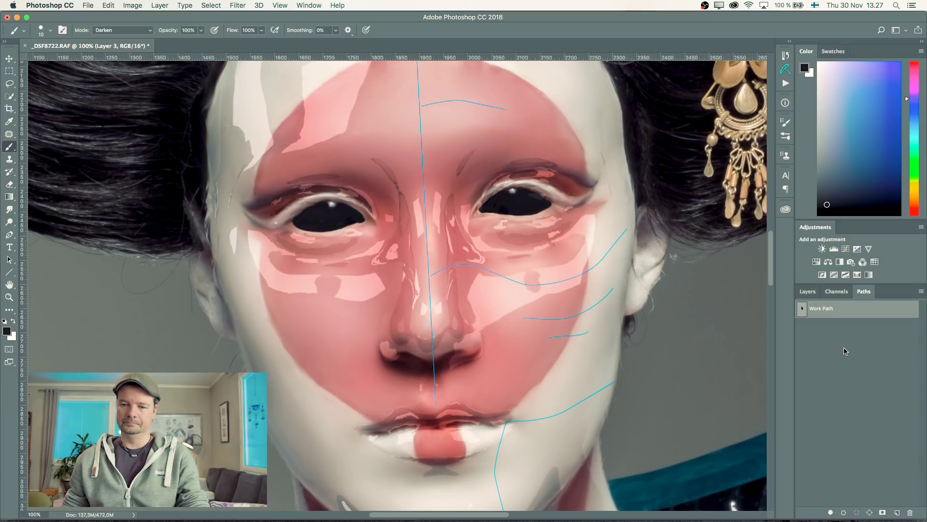
right_click(830, 310)
left_click(768, 356)
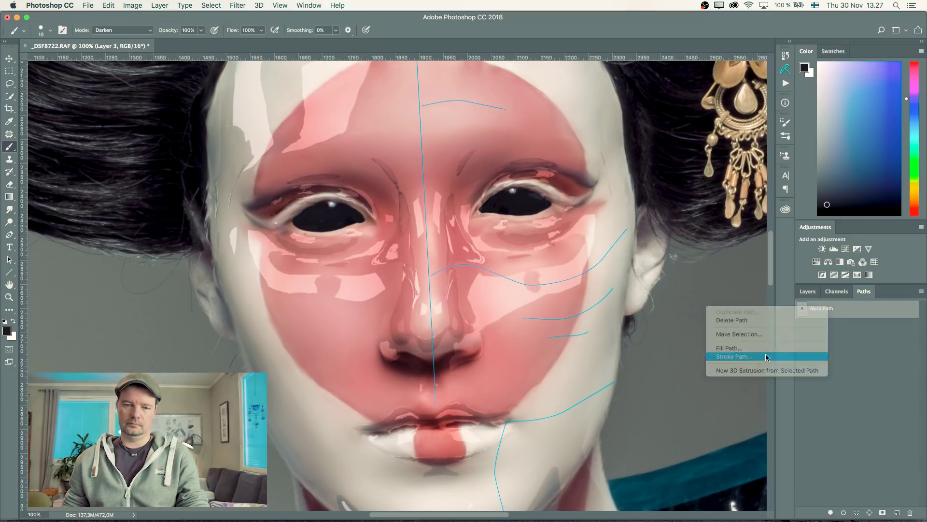
left_click(480, 239)
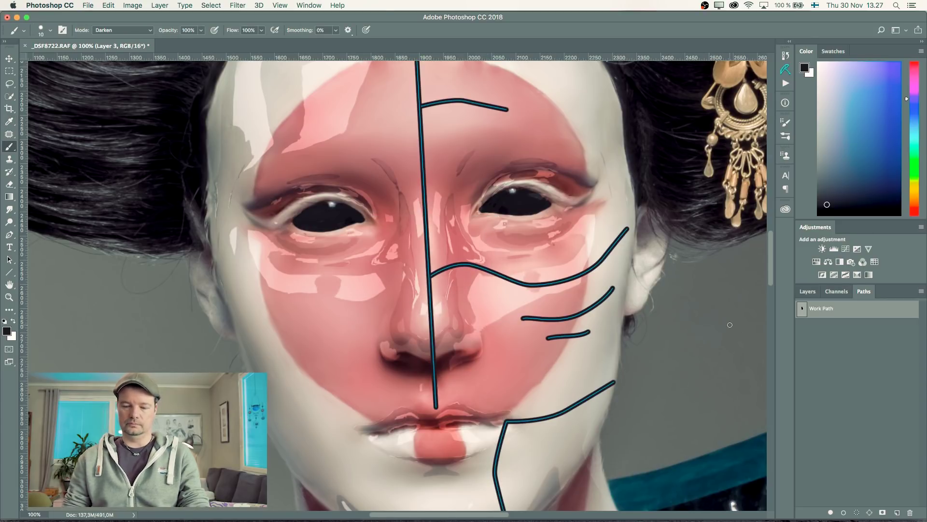
- Compare the face with and without the stroked seam lines and deselect the work path
key("super+minus")
key("super+minus")
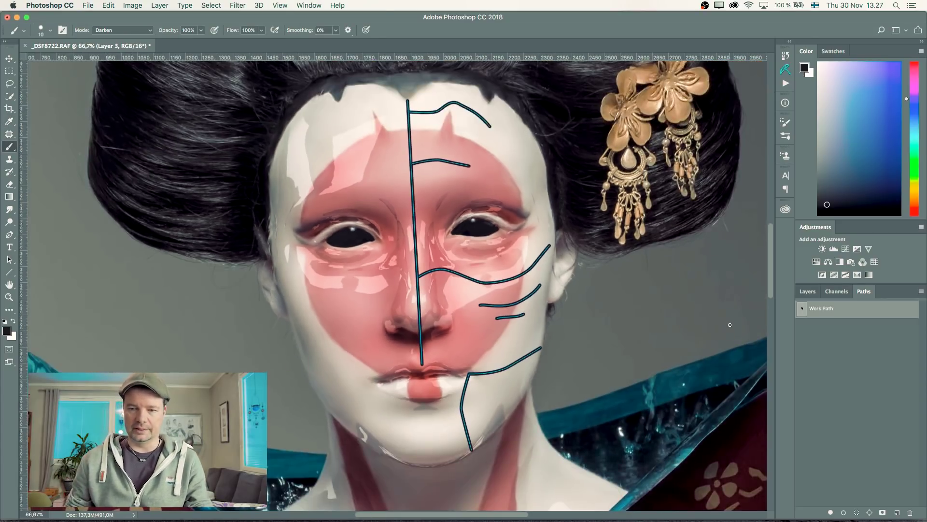
left_click(807, 292)
left_click(803, 362)
left_click(802, 362)
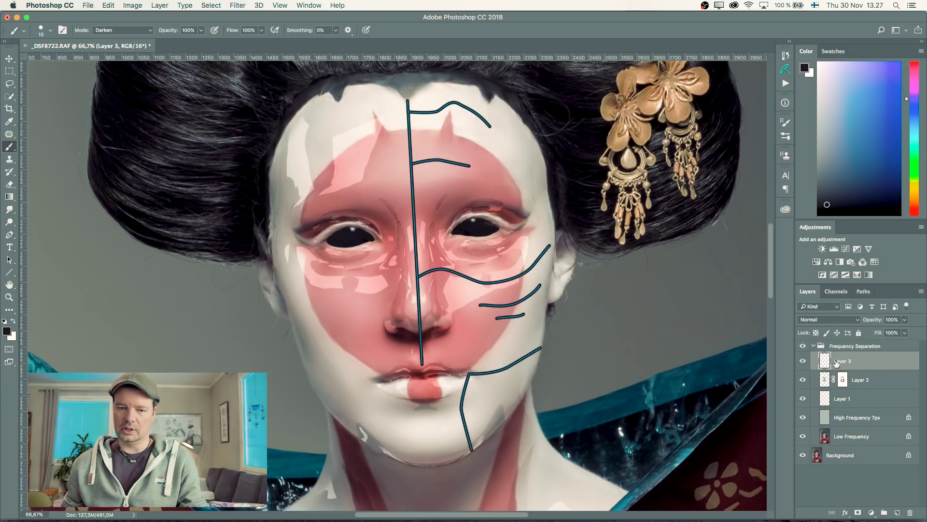
left_click(863, 291)
left_click(854, 345)
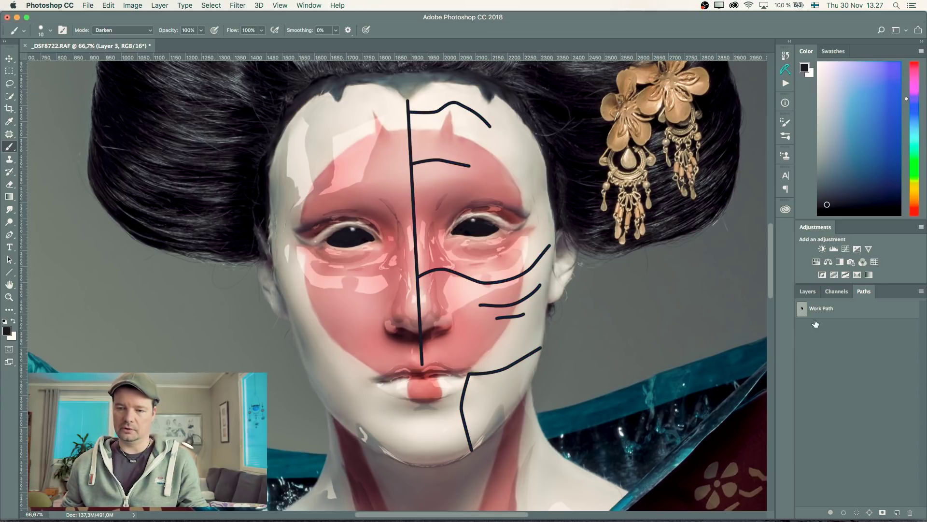
- Duplicate the seam line layer and mirror the copy horizontally onto the other half of the face with Free Transform
left_click(808, 291)
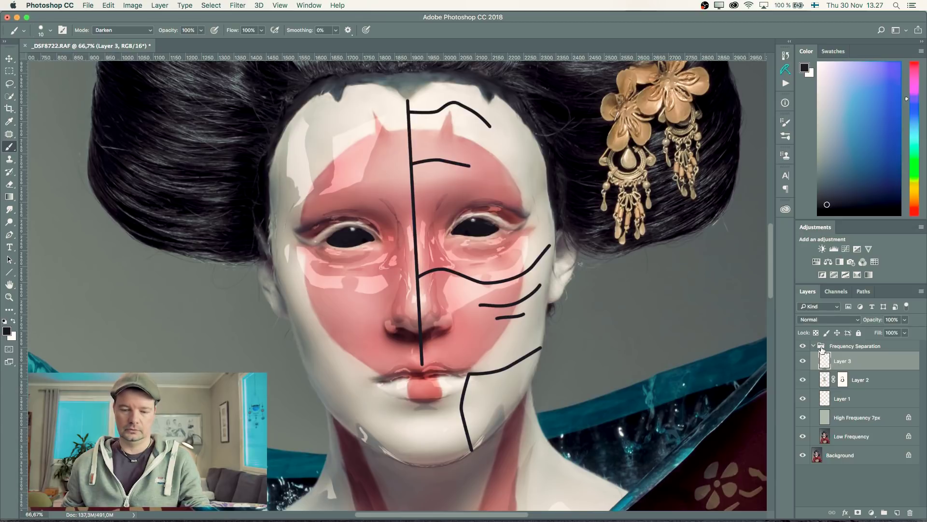
key("super+j")
key("super+t")
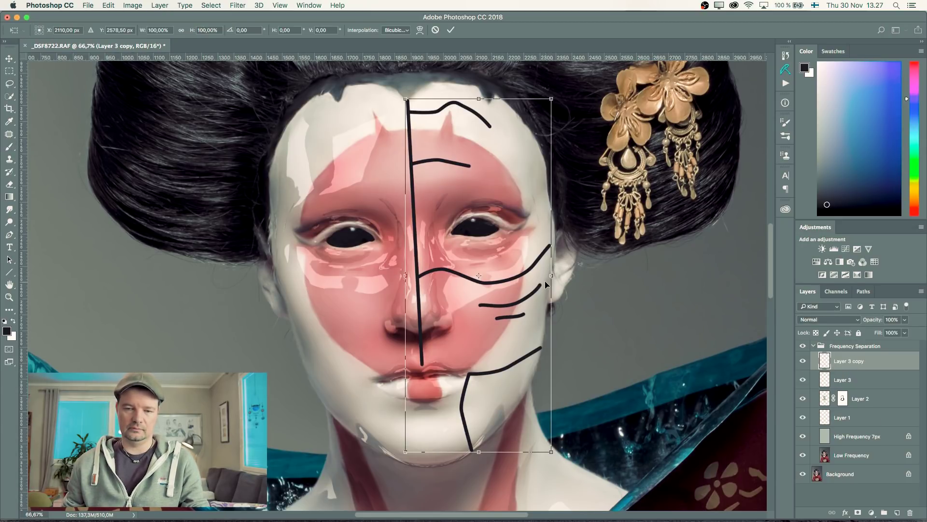
mouse_move(405, 288)
left_mouse_down()
mouse_move(292, 307)
mouse_move(292, 270)
left_mouse_up()
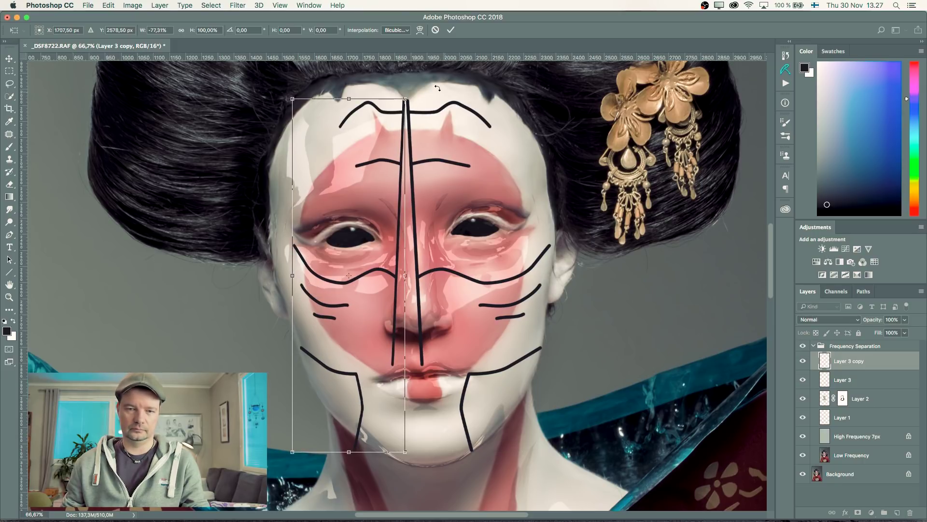
- Rotate the mirrored lines to about -6.7°, shift them toward the centre line and stretch them to about 100.5% width
mouse_move(438, 88)
left_mouse_down()
mouse_move(428, 79)
mouse_move(435, 73)
left_mouse_up()
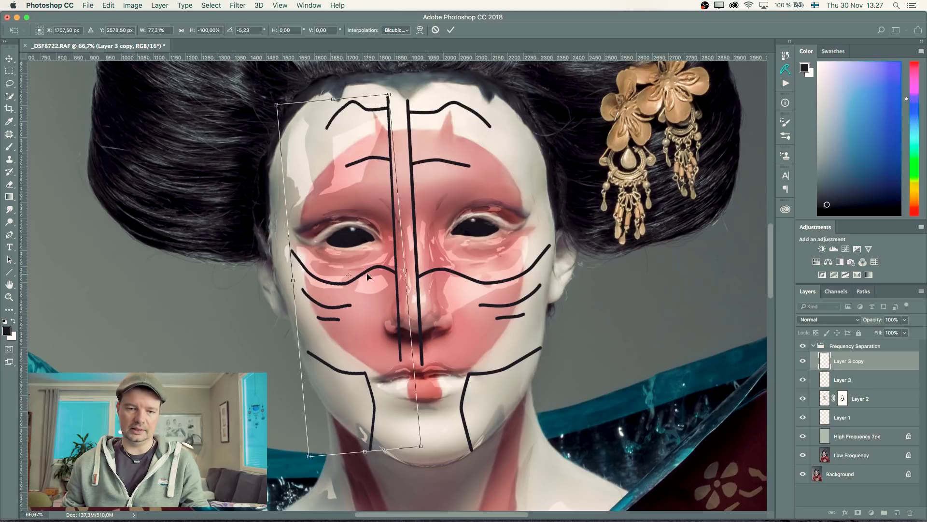
left_click_drag(367, 276, 389, 281)
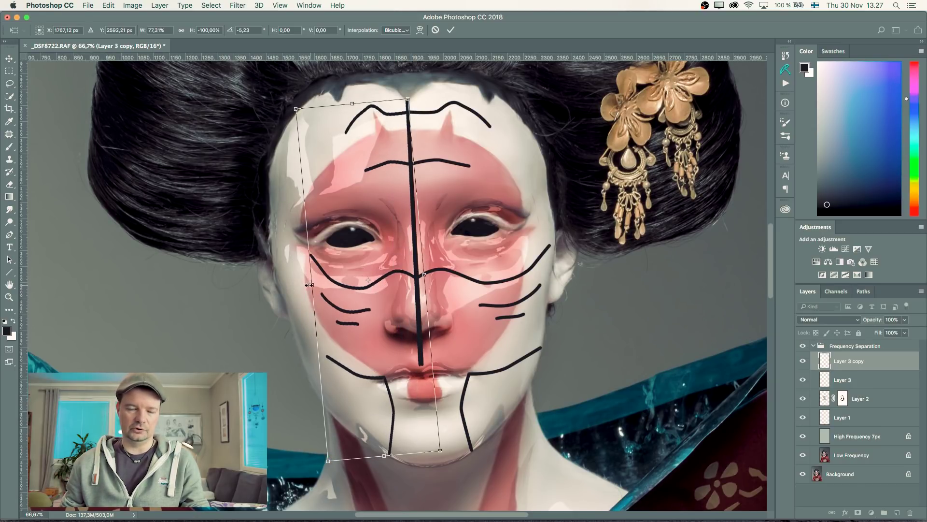
left_click_drag(309, 285, 278, 288)
left_click_drag(477, 453, 485, 449)
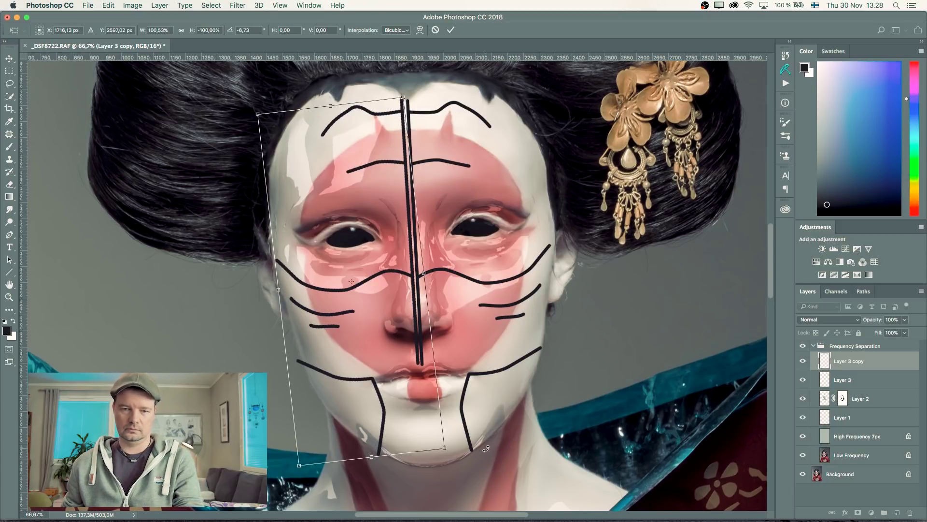
- Nudge the mirrored lines onto the original centre line, adjust their rotation to about -6.1° and apply the transform
key("Right")
key("Right")
key("Right")
key("Right")
key("Right")
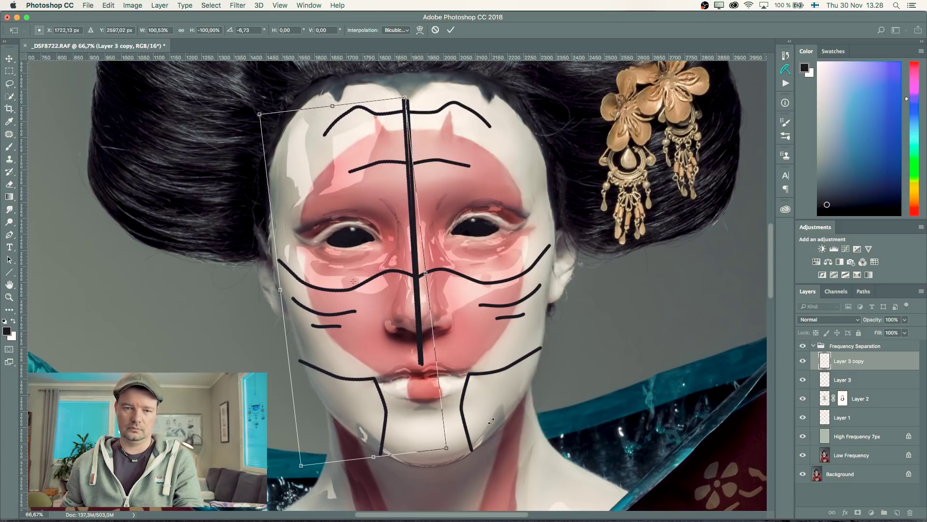
left_click_drag(430, 89, 429, 90)
key("Right")
key("Right")
key("Right")
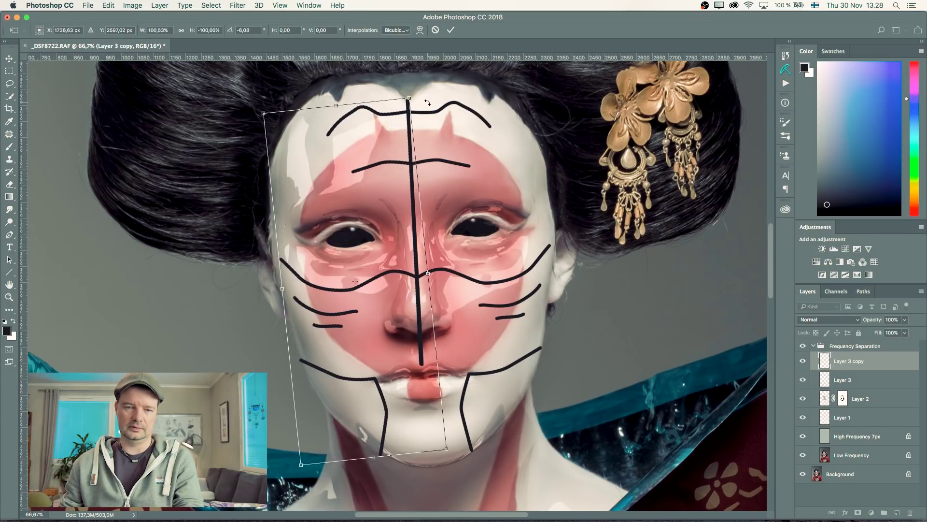
key("Return")
- Merge the mirrored copy down into Layer 3 and compare the face with and without the merged lines
key("b")
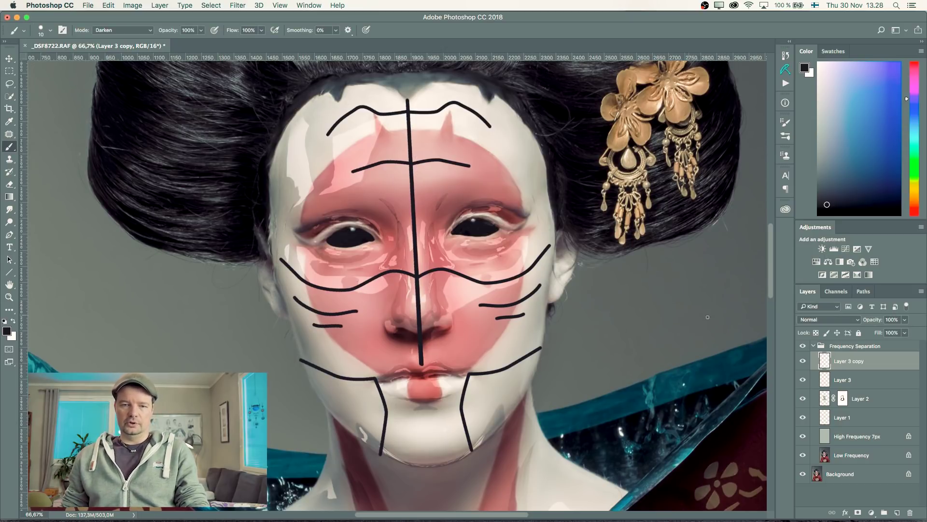
key("BackSpace")
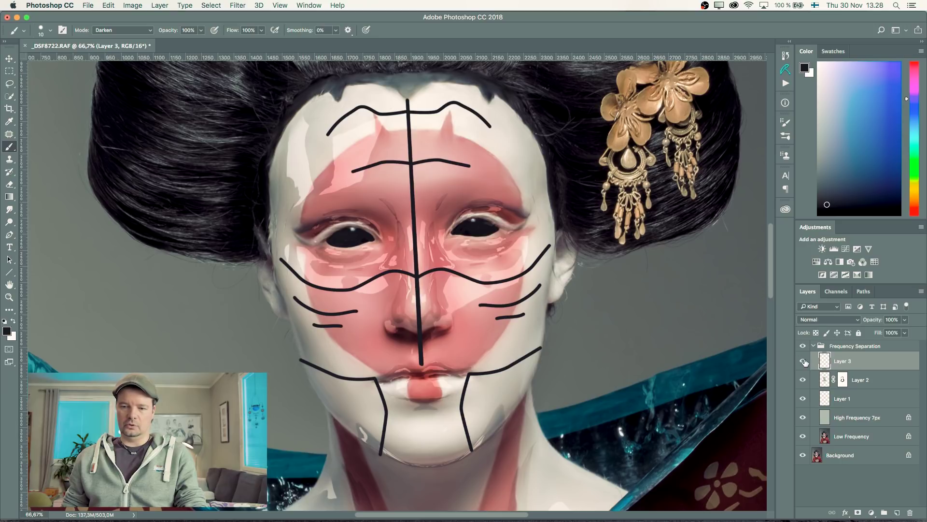
left_click(804, 361)
left_click(804, 361)
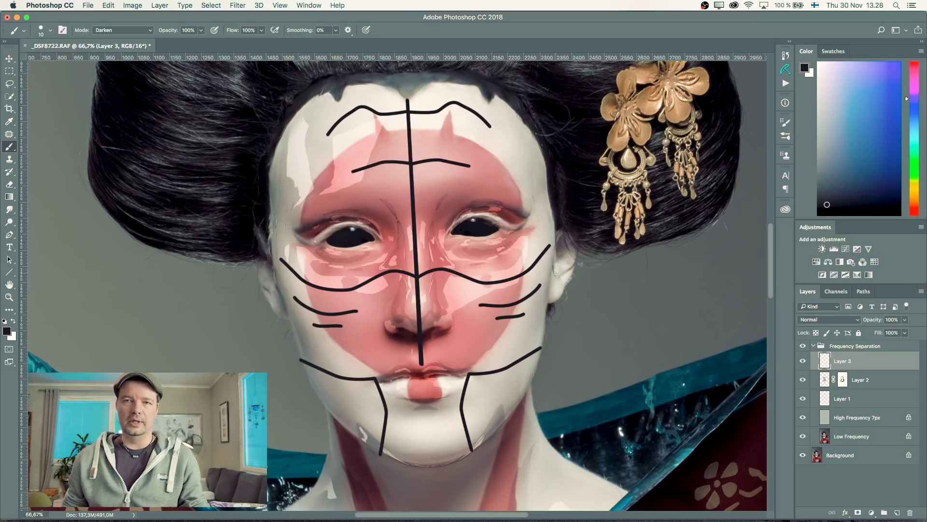
- Hide Layer 3 and stamp all visible layers into a new layer directly above Layer 2
left_click(804, 361)
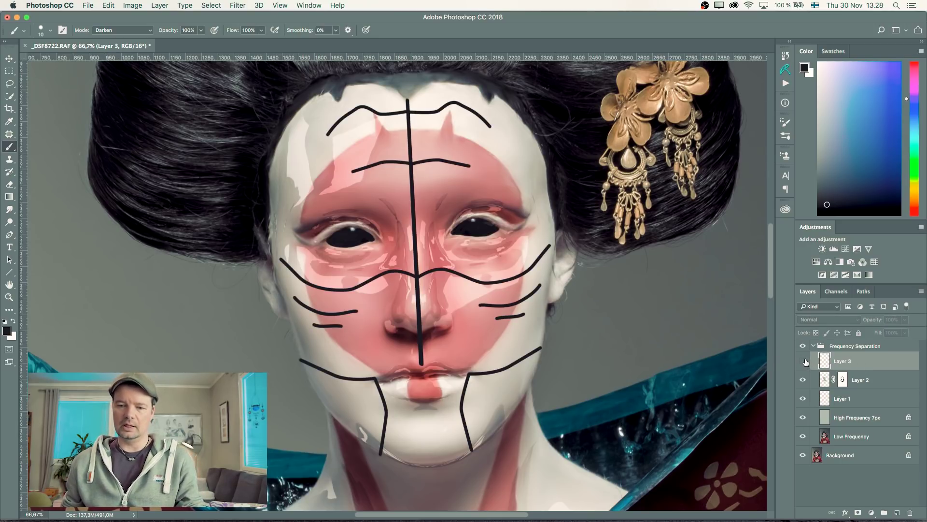
left_click(819, 381)
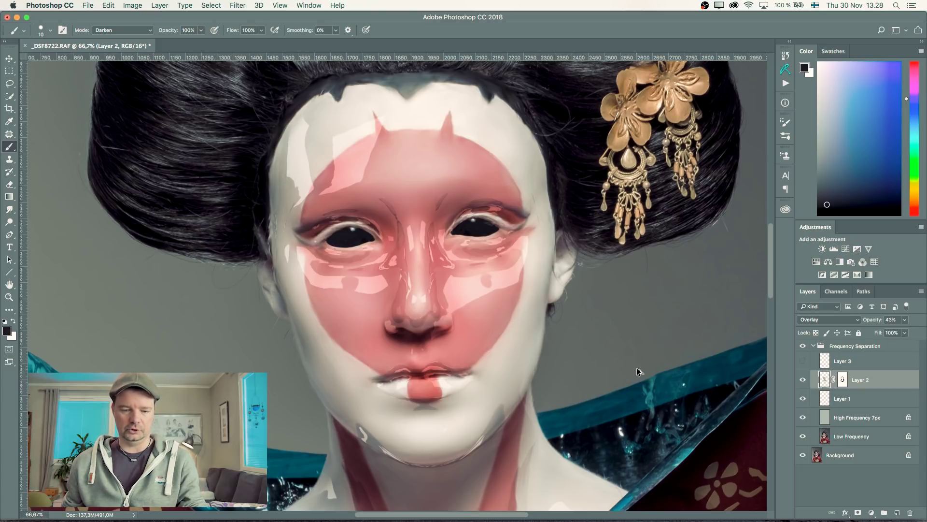
key("super+alt+shift+e")
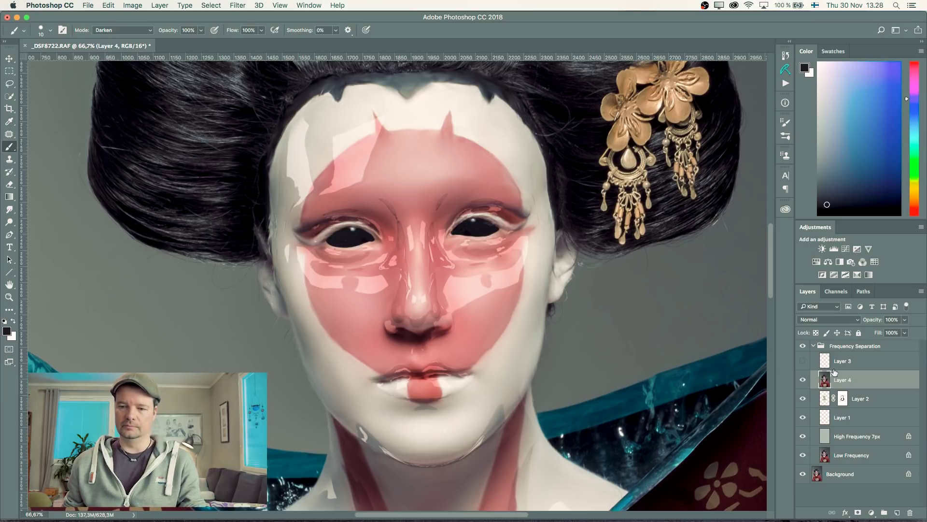
- Load the seam lines of Layer 3 as a selection and hide that layer, keeping the stamped layer active
left_click(803, 361)
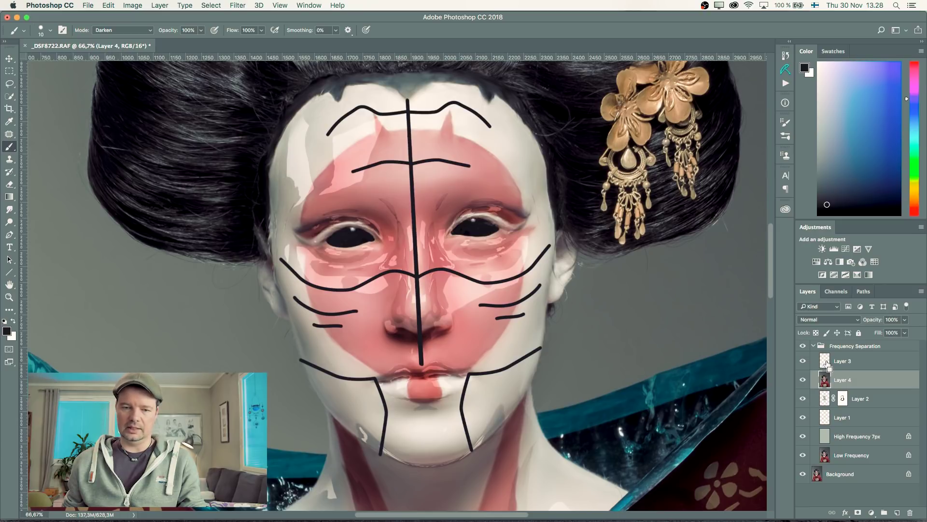
left_click(825, 363, "super")
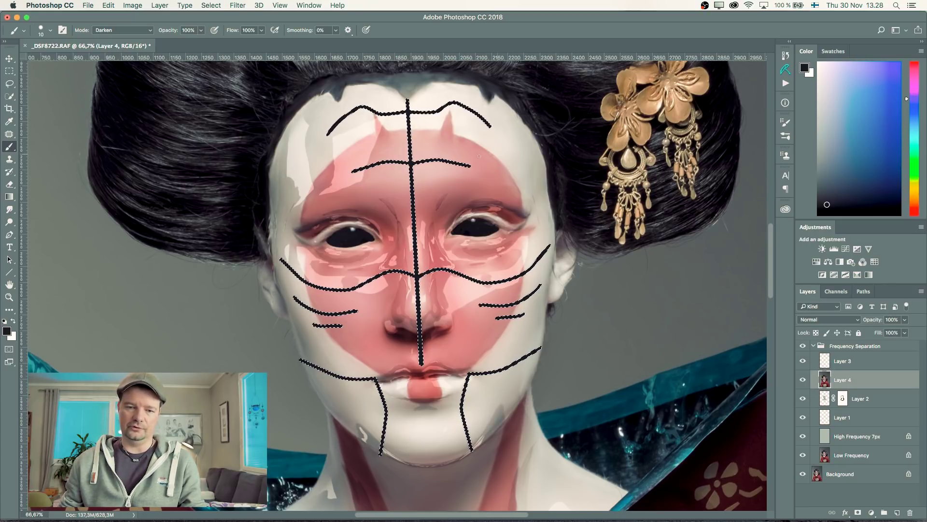
left_click(803, 363)
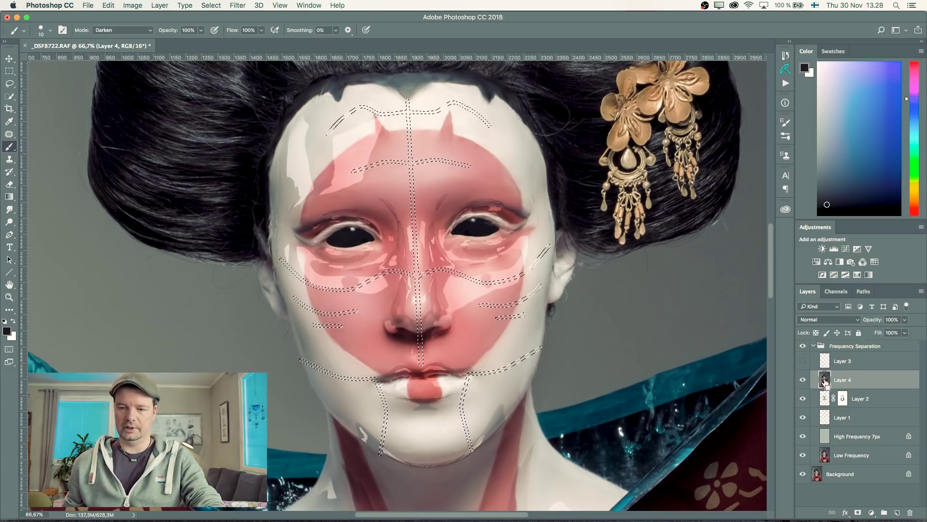
- Copy the selected seam areas from the stamped layer onto their own layer and check the copy with a trial move, undoing it
key("super+j")
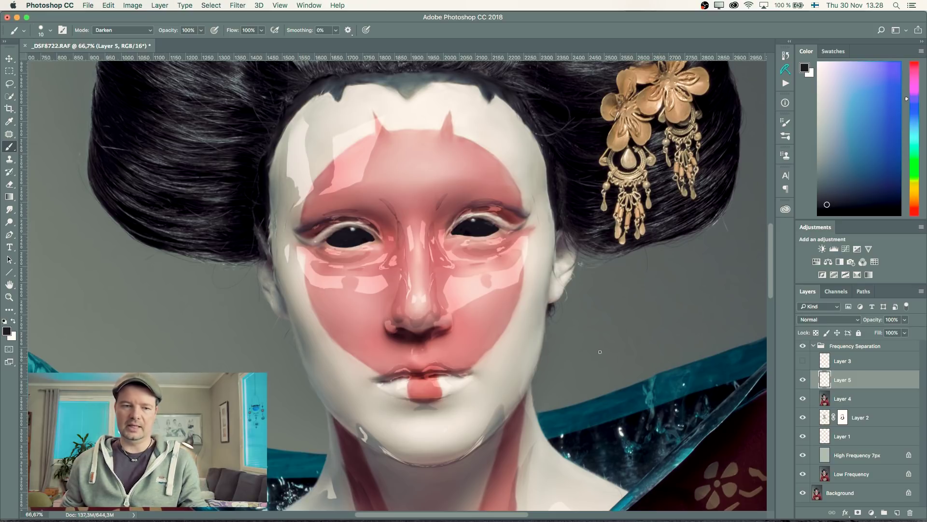
key("v")
left_click_drag(466, 306, 670, 312)
key("super+z")
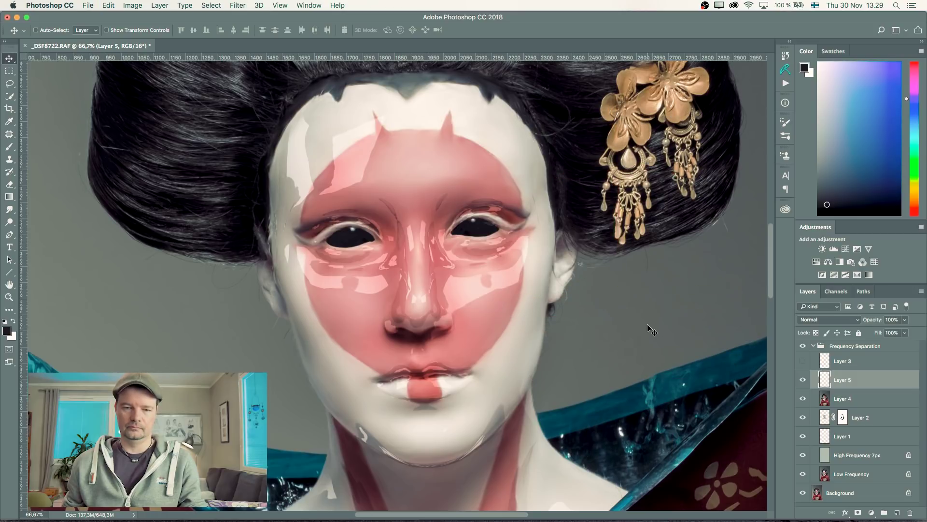
- Apply a smooth Inner Bevel to the copied seam layer with angle -66°, altitude 37° and size 21 px
left_click(844, 514)
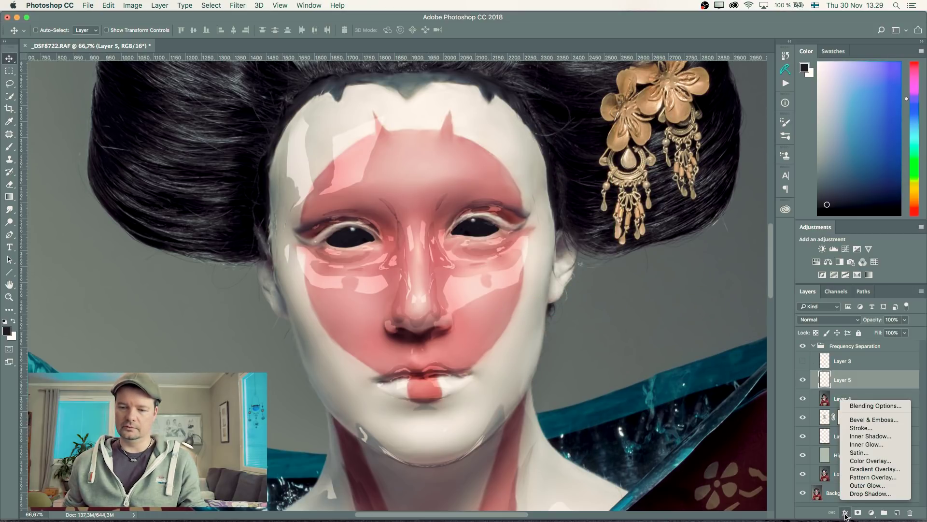
left_click(875, 420)
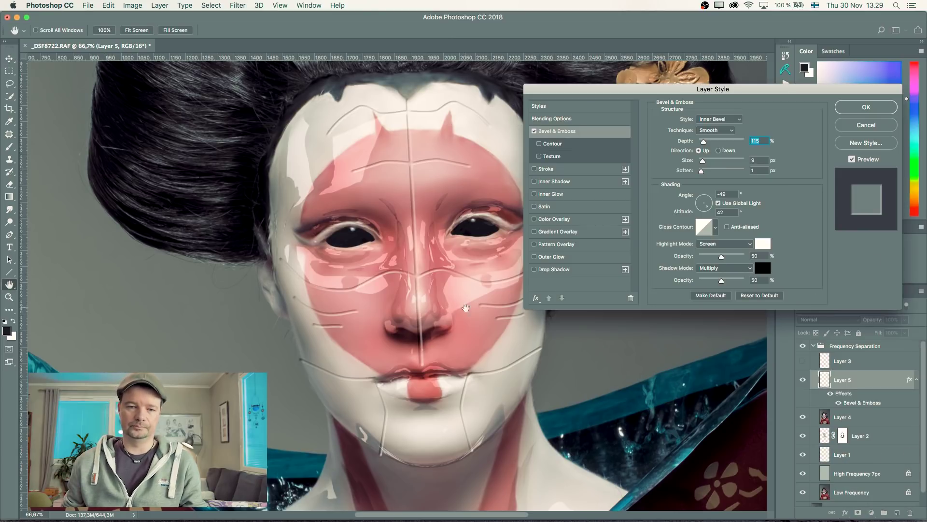
left_click_drag(696, 89, 714, 57)
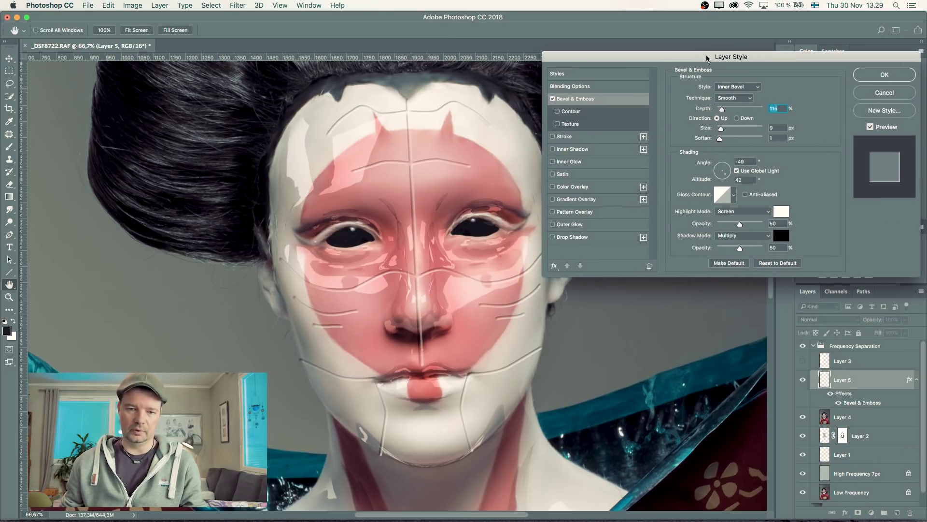
left_click_drag(730, 183, 726, 177)
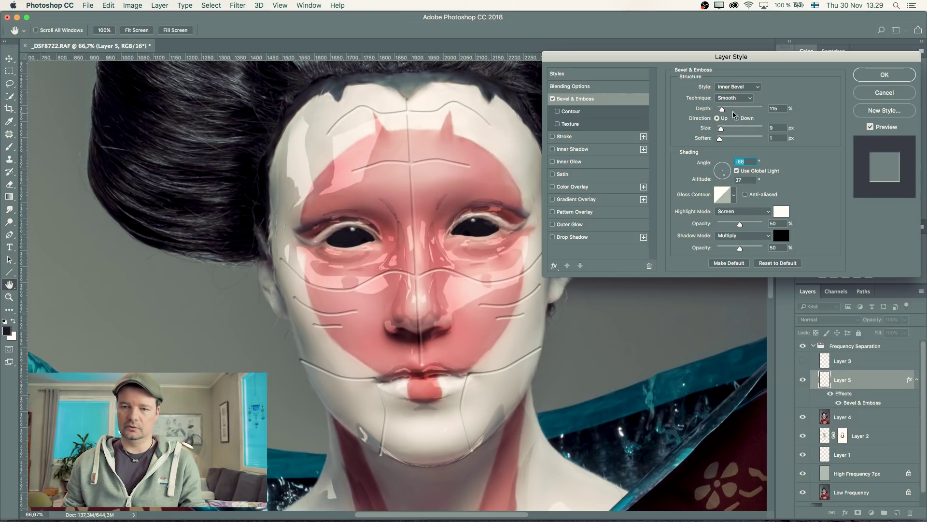
mouse_move(720, 140)
left_mouse_down()
mouse_move(729, 140)
mouse_move(724, 134)
left_mouse_up()
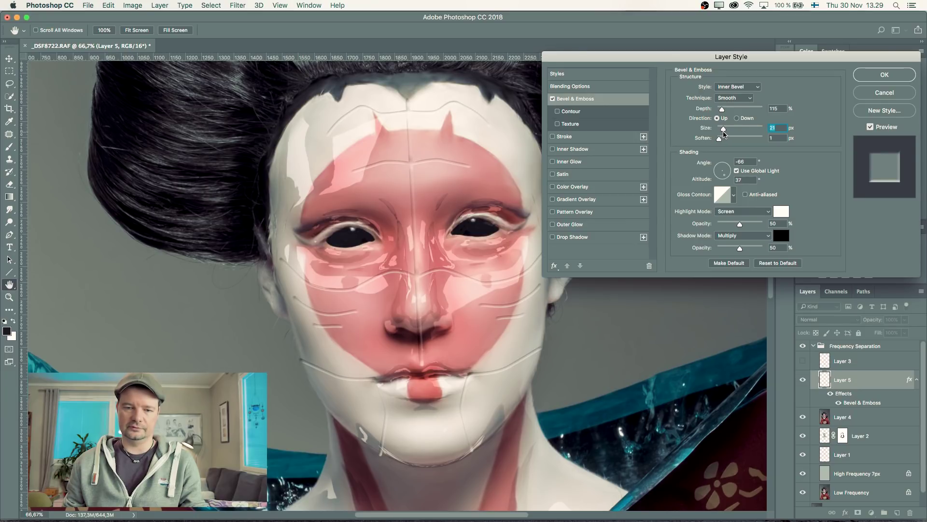
left_click(883, 76)
- Inspect the bevelled seams around the mouth and jaw up close and add a layer mask to the seam layer
key("z")
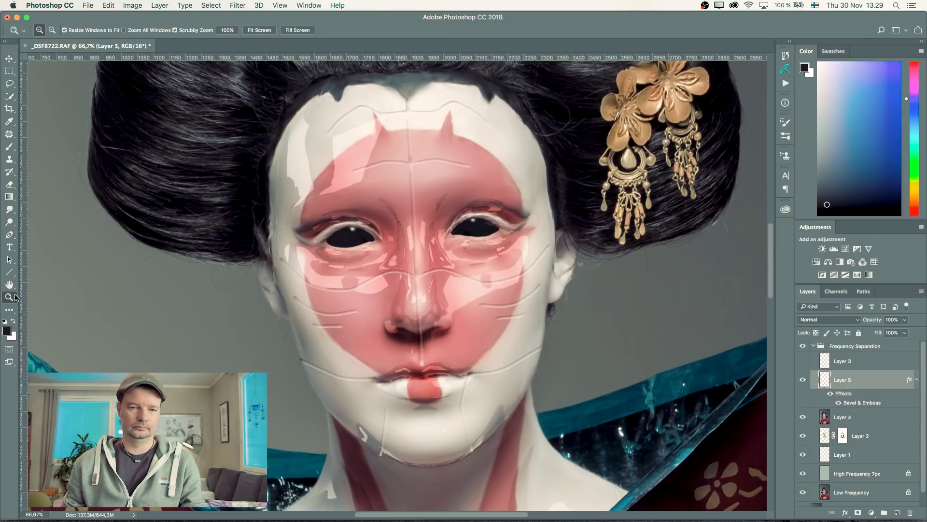
left_click_drag(410, 294, 431, 275)
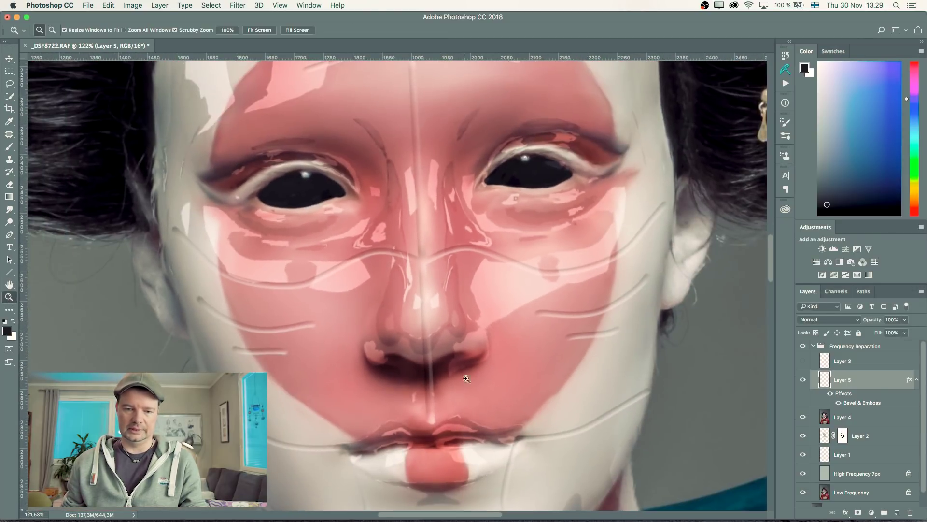
left_click_drag(473, 386, 428, 237)
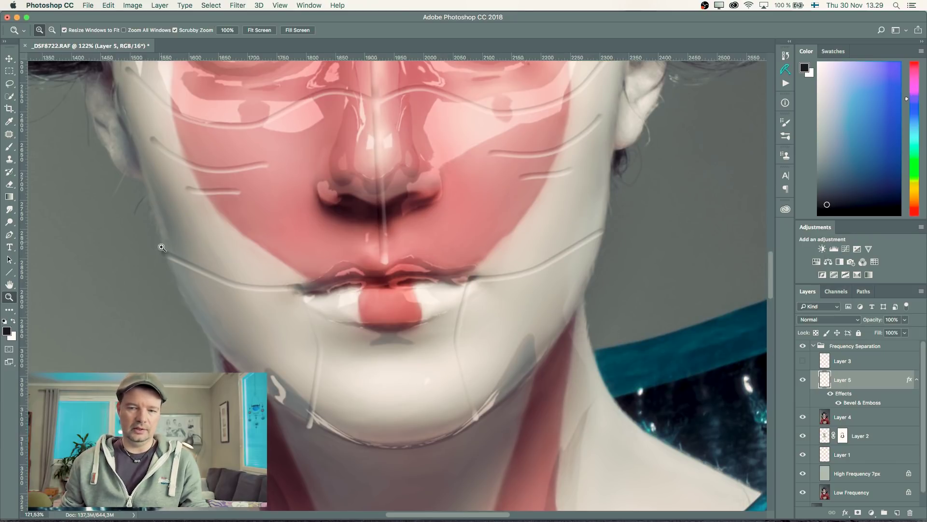
left_click(859, 512)
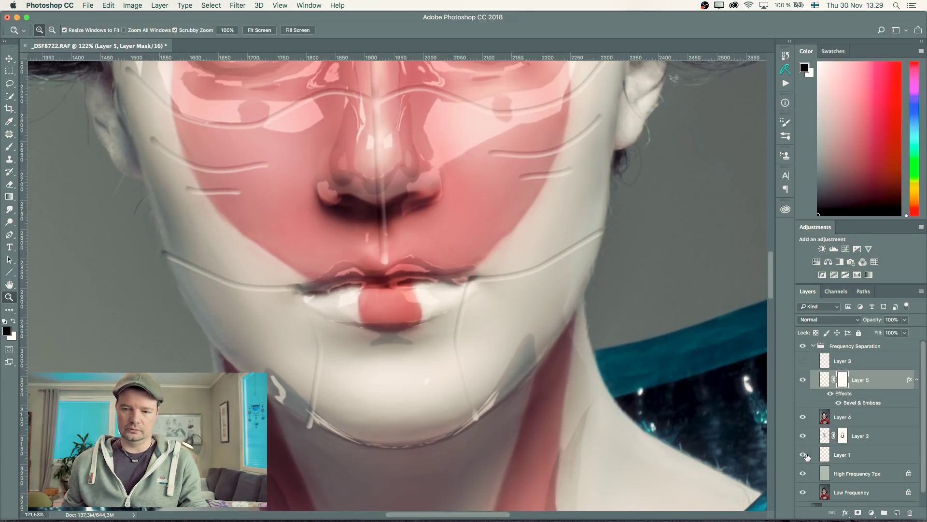
- Paint black on the mask with a brush enlarged to 25 px where the seams overrun the jaw and chin edges
key("b")
key("bracketright")
key("bracketright")
key("bracketright")
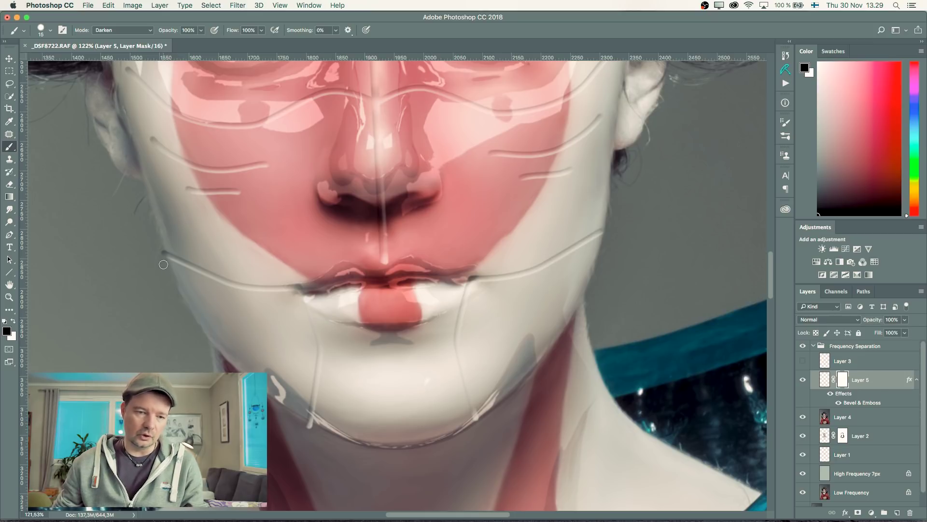
left_click_drag(158, 247, 231, 389)
left_click_drag(423, 319, 366, 128)
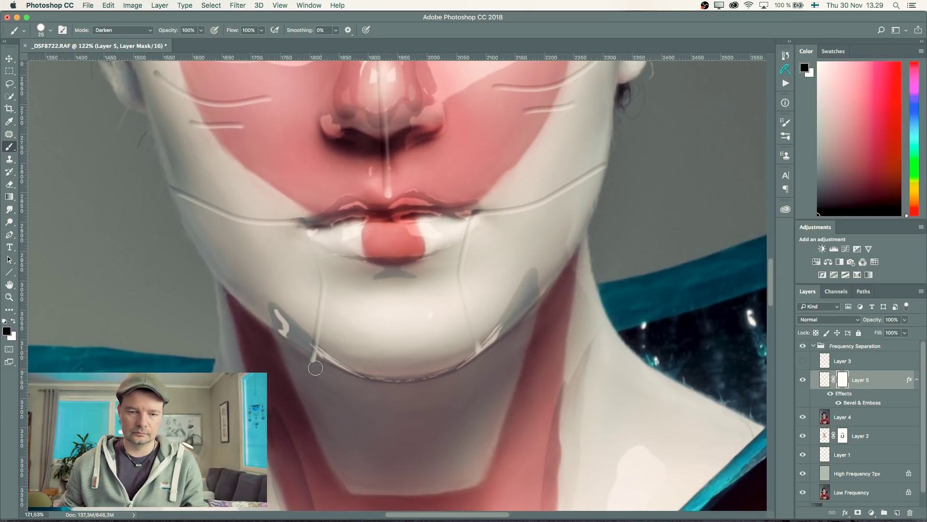
key("super+minus")
key("super+minus")
key("super+minus")
key("super+minus")
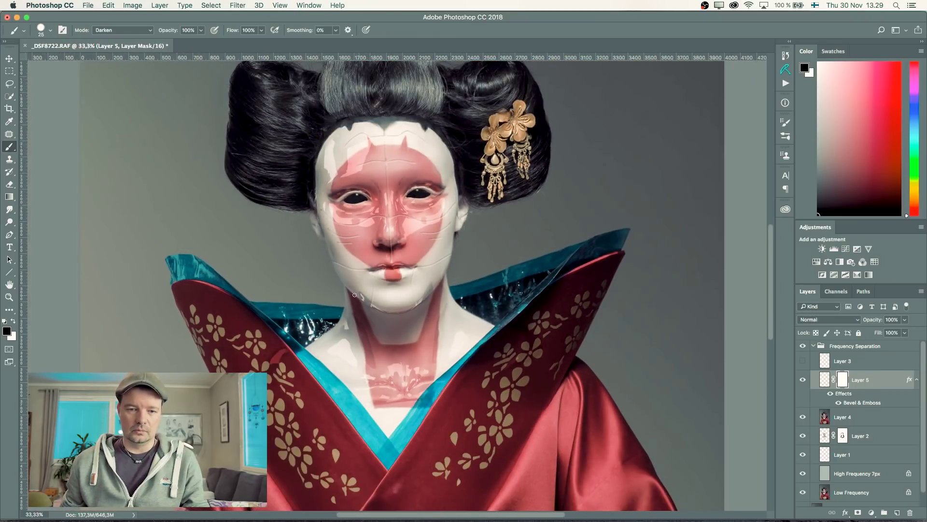
- Compare the portrait with and without the Frequency Separation group and examine the bevelled face seams at different magnifications
left_click(16, 298)
left_click_drag(410, 233, 474, 298)
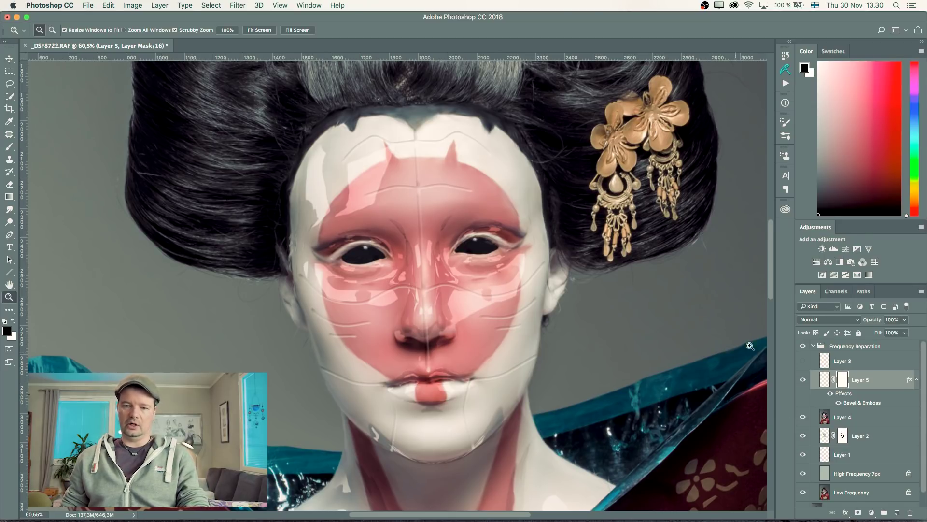
key("super+minus")
key("super+minus")
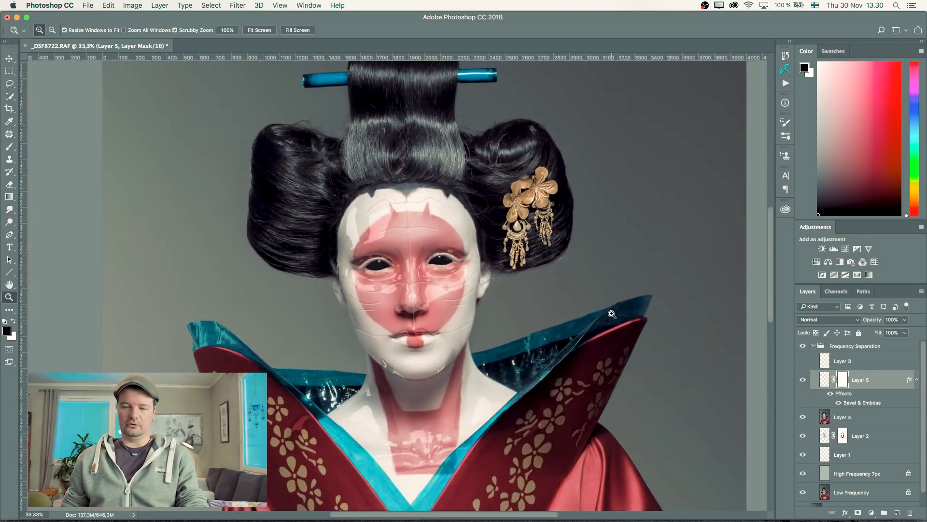
left_click(804, 351)
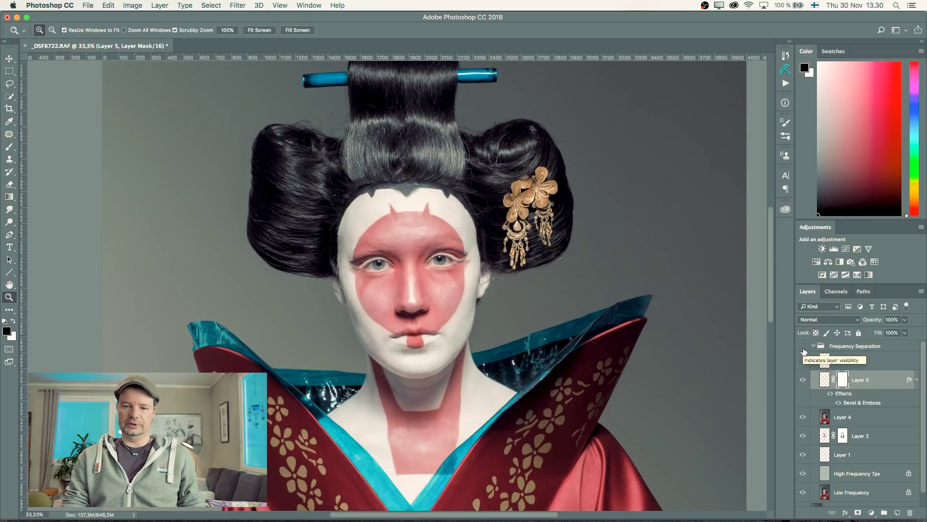
left_click(802, 347)
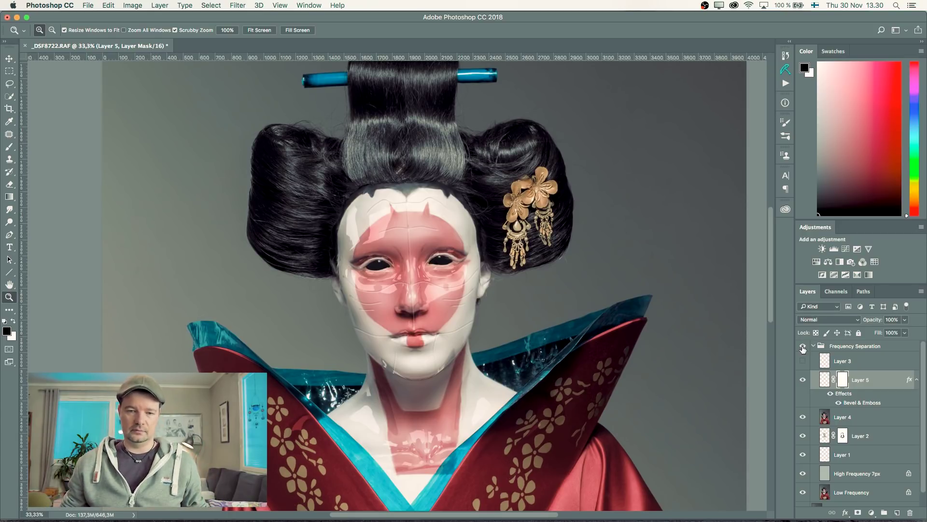
left_click_drag(413, 284, 448, 272)
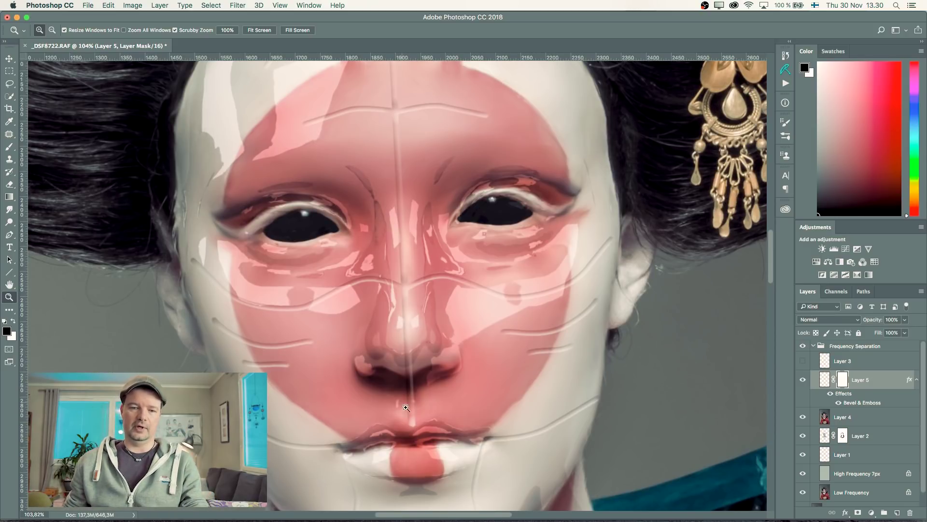
left_click_drag(415, 409, 463, 299)
scroll(469, 235, "up", 5)
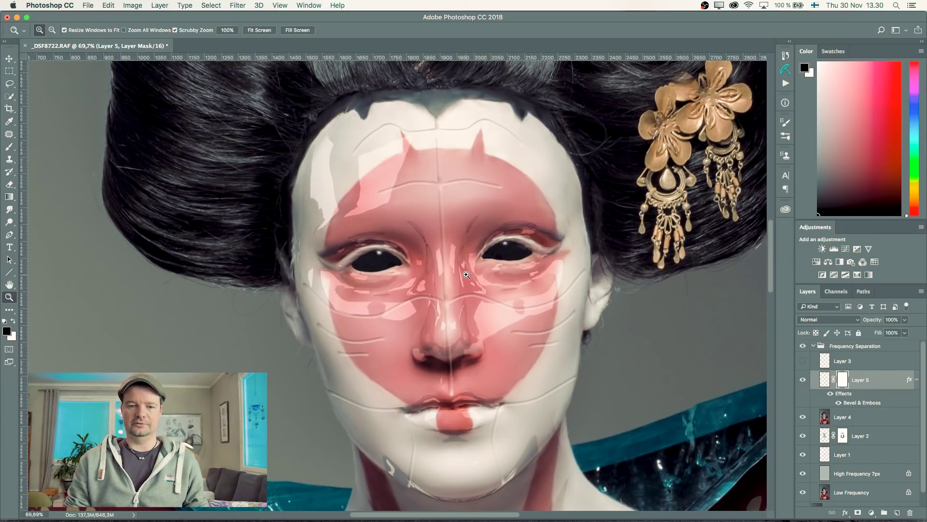
scroll(464, 277, "down", 4)
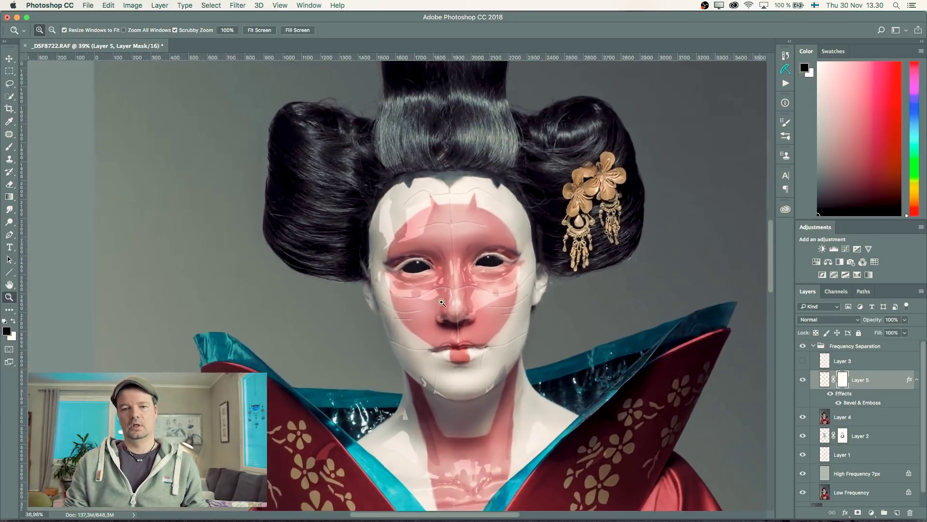